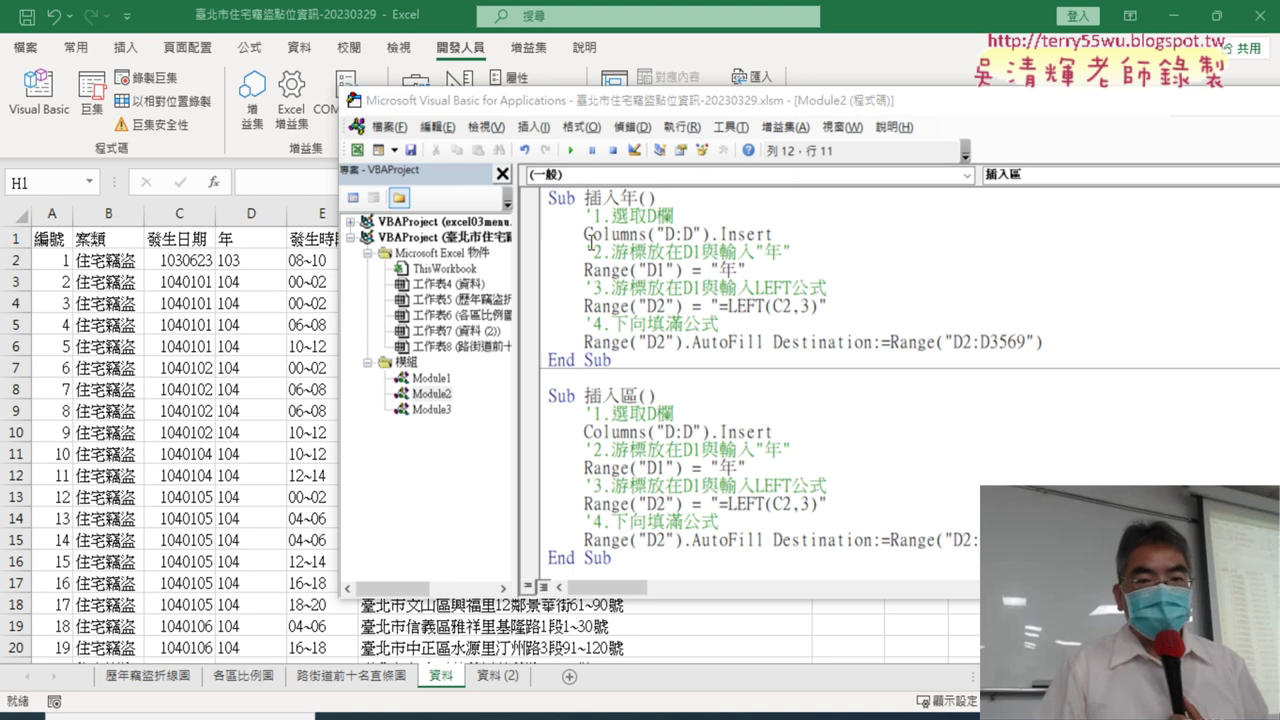
# Select 區 in the Sub 插入區 name and drag the VBA editor window leftward
pyautogui.scroll(-1, 660, 447)
pyautogui.moveTo(622, 378); pyautogui.dragTo(639, 378)
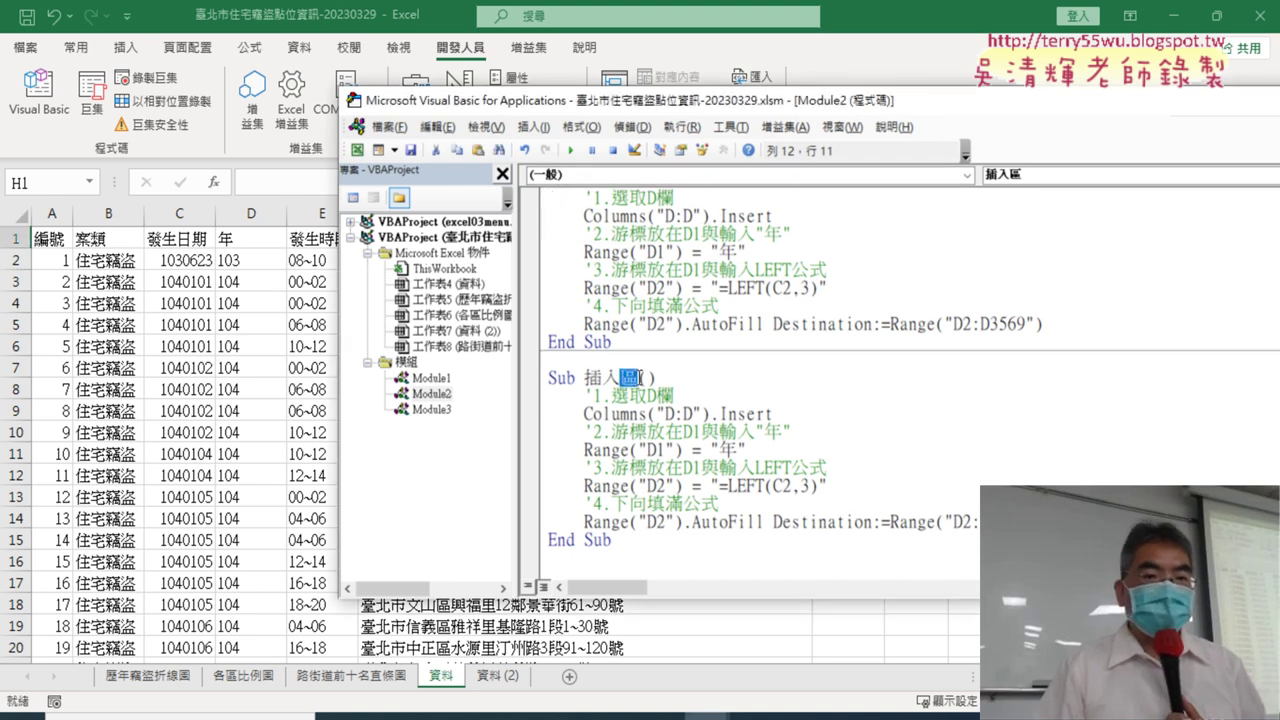
pyautogui.scroll(1, 633, 377)
pyautogui.moveTo(548, 198)
pyautogui.mouseDown()
pyautogui.moveTo(660, 212)
pyautogui.moveTo(660, 198)
pyautogui.mouseUp()
pyautogui.moveTo(640, 397); pyautogui.dragTo(621, 397)
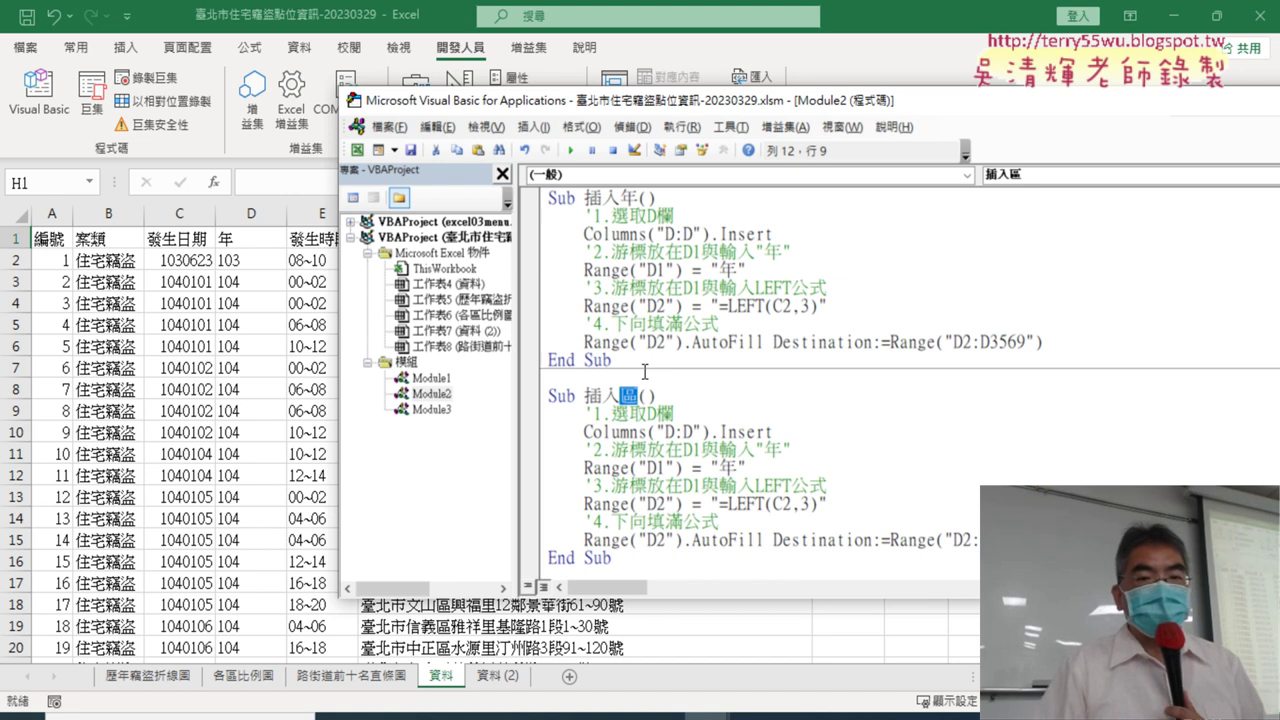
pyautogui.scroll(-1, 640, 280)
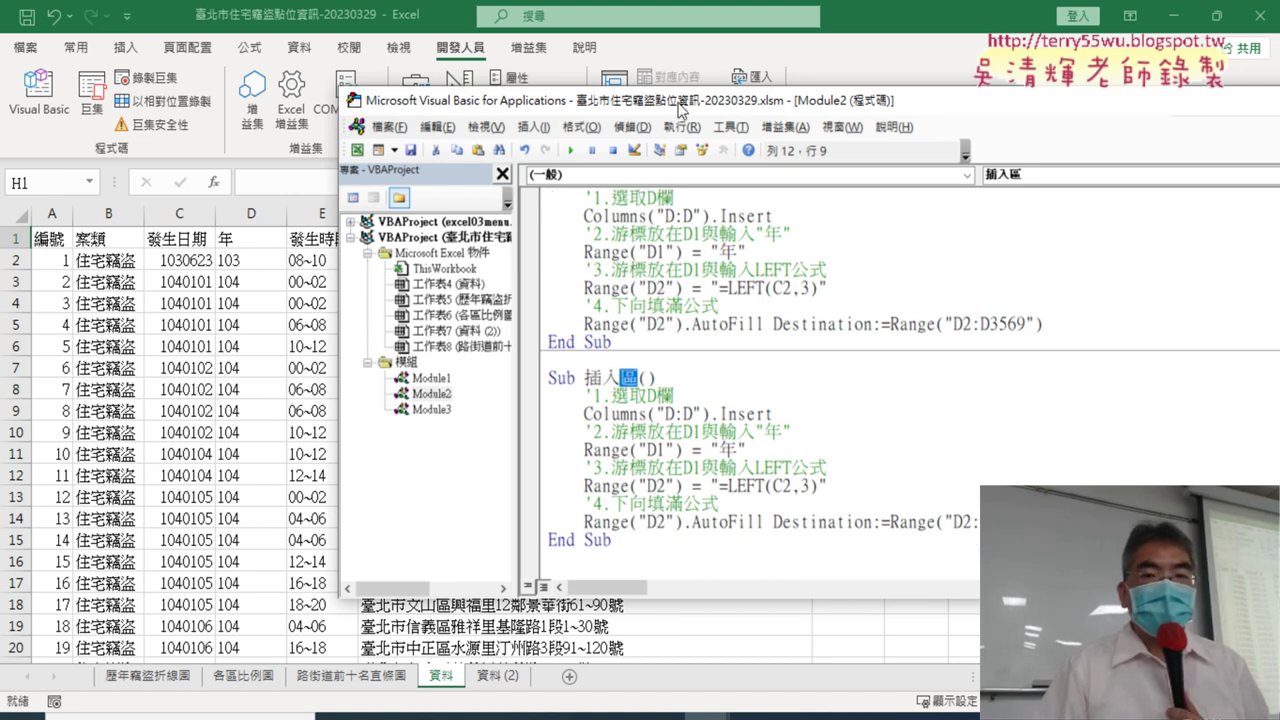
pyautogui.moveTo(679, 110); pyautogui.dragTo(468, 104)
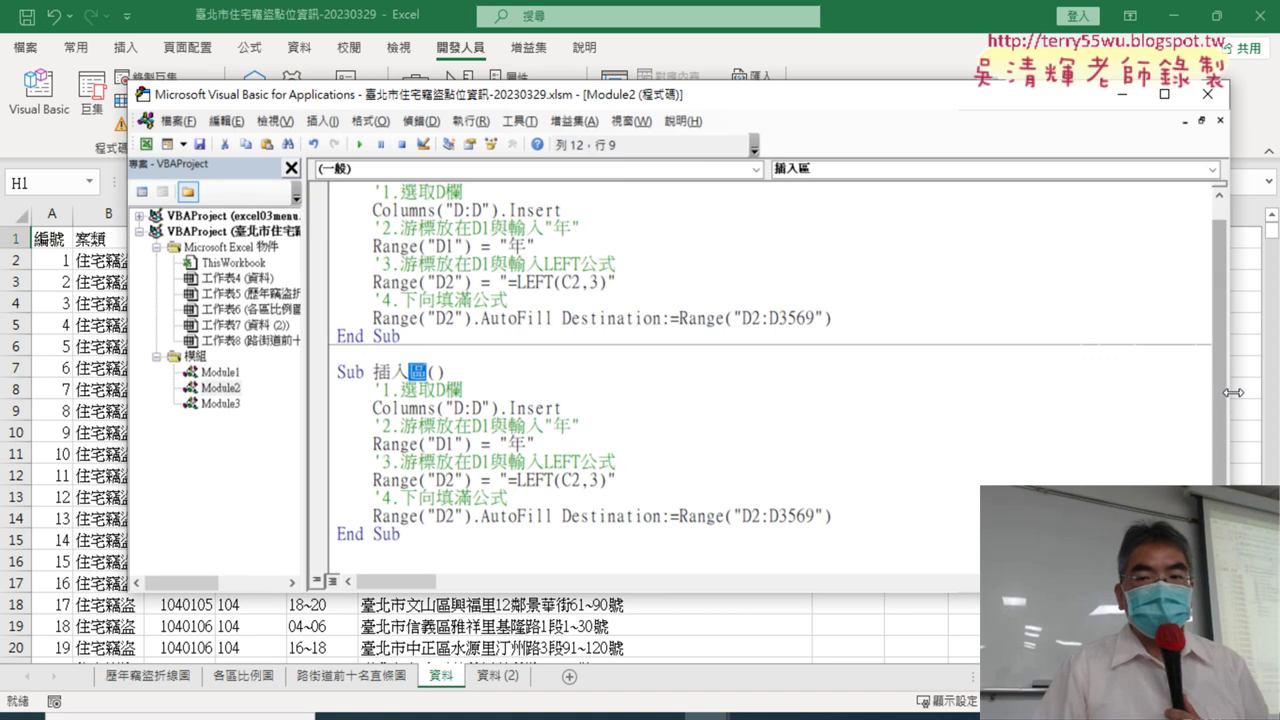
# Narrow the VBA editor so the worksheet shows beside it, then reposition it
pyautogui.moveTo(1233, 393); pyautogui.dragTo(716, 372)
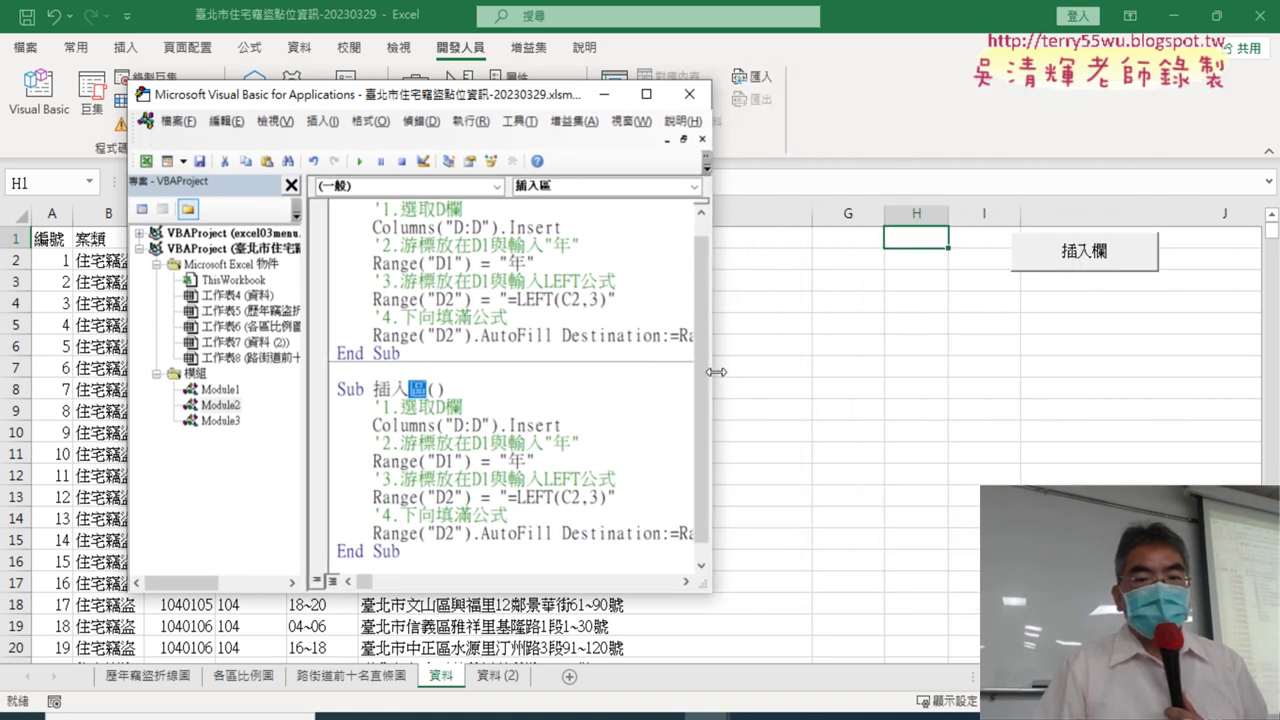
pyautogui.moveTo(382, 98); pyautogui.dragTo(297, 80)
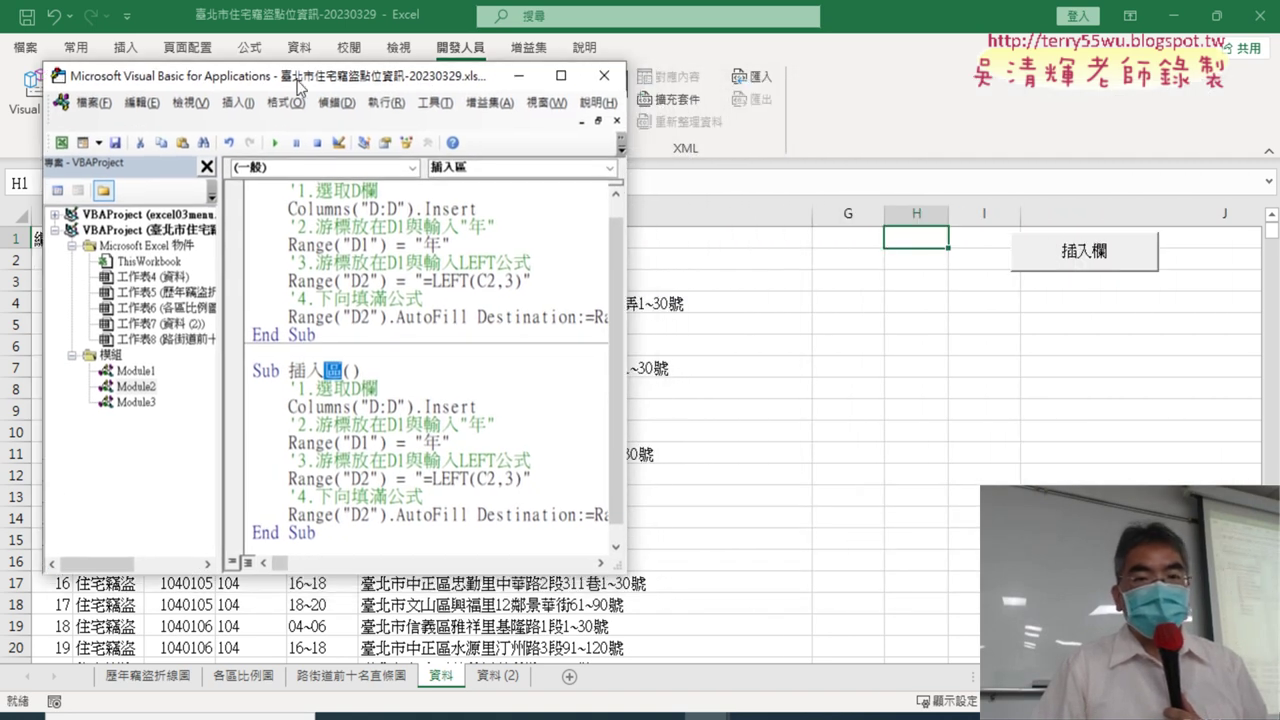
pyautogui.moveTo(215, 88); pyautogui.dragTo(346, 90)
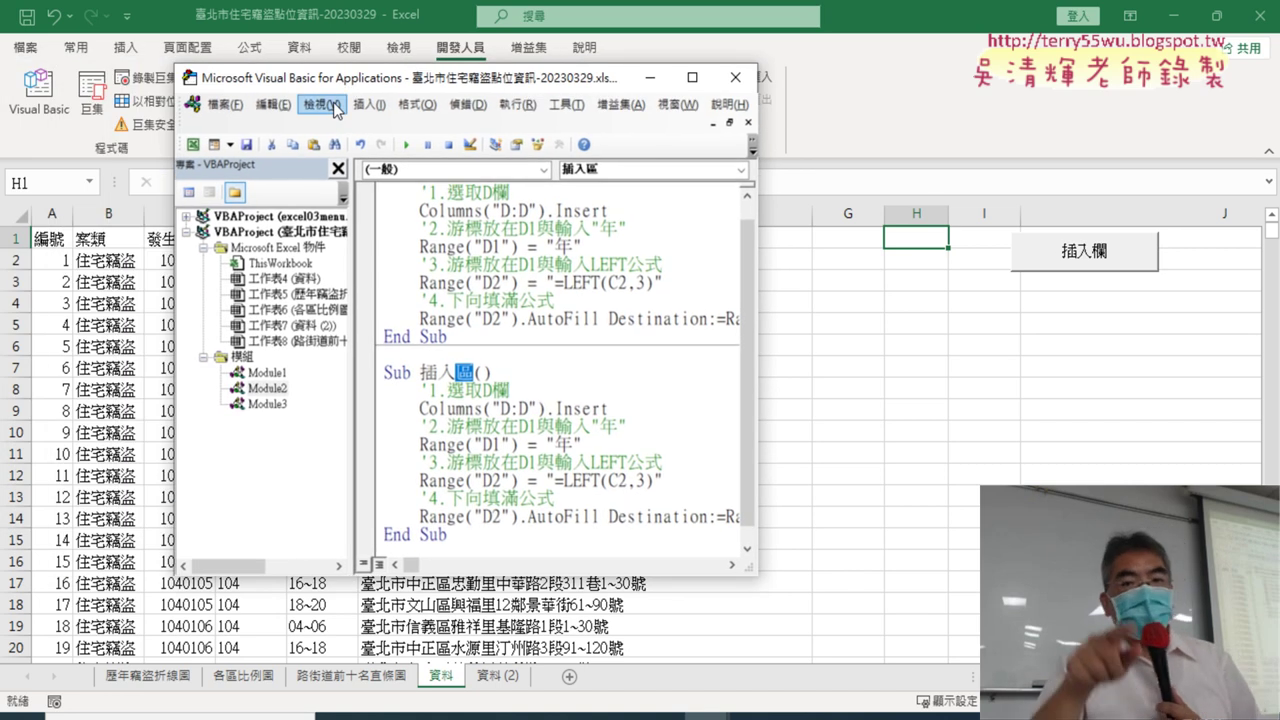
# Delete the '1.選取D欄 comment and Columns("D:D").Insert lines from Sub 插入區
pyautogui.click(540, 426)
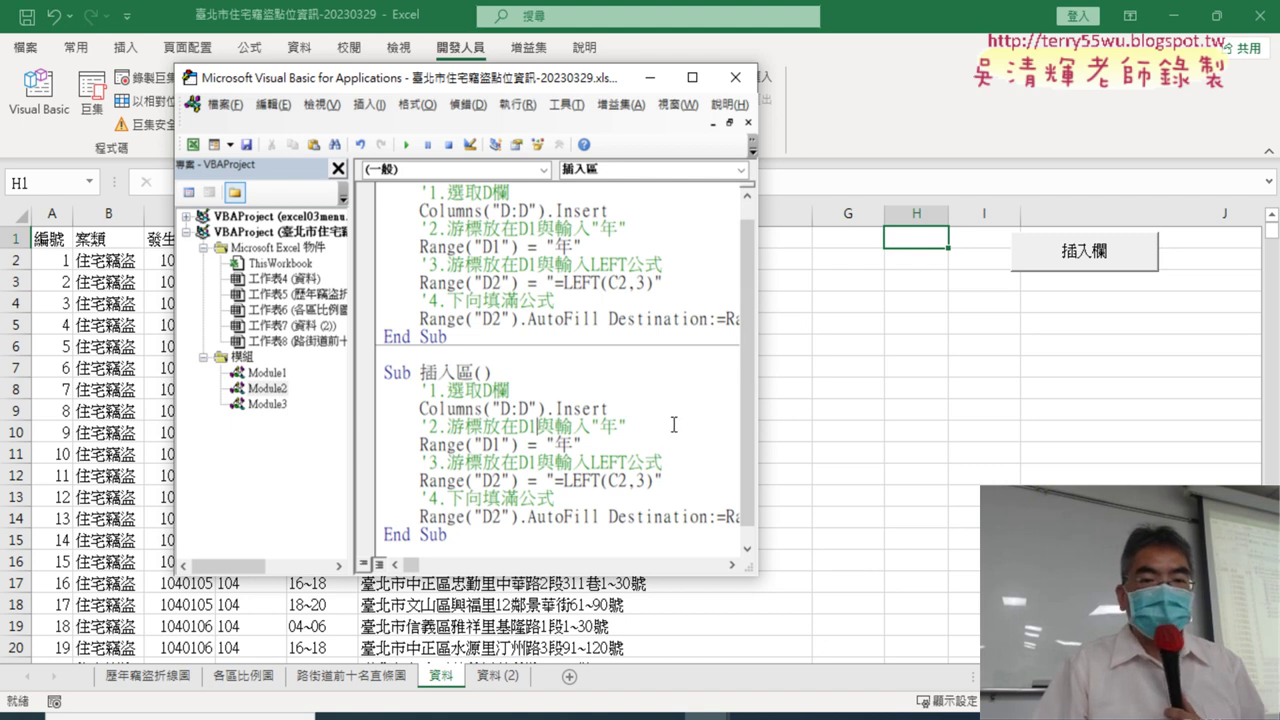
pyautogui.moveTo(652, 409); pyautogui.dragTo(371, 403)
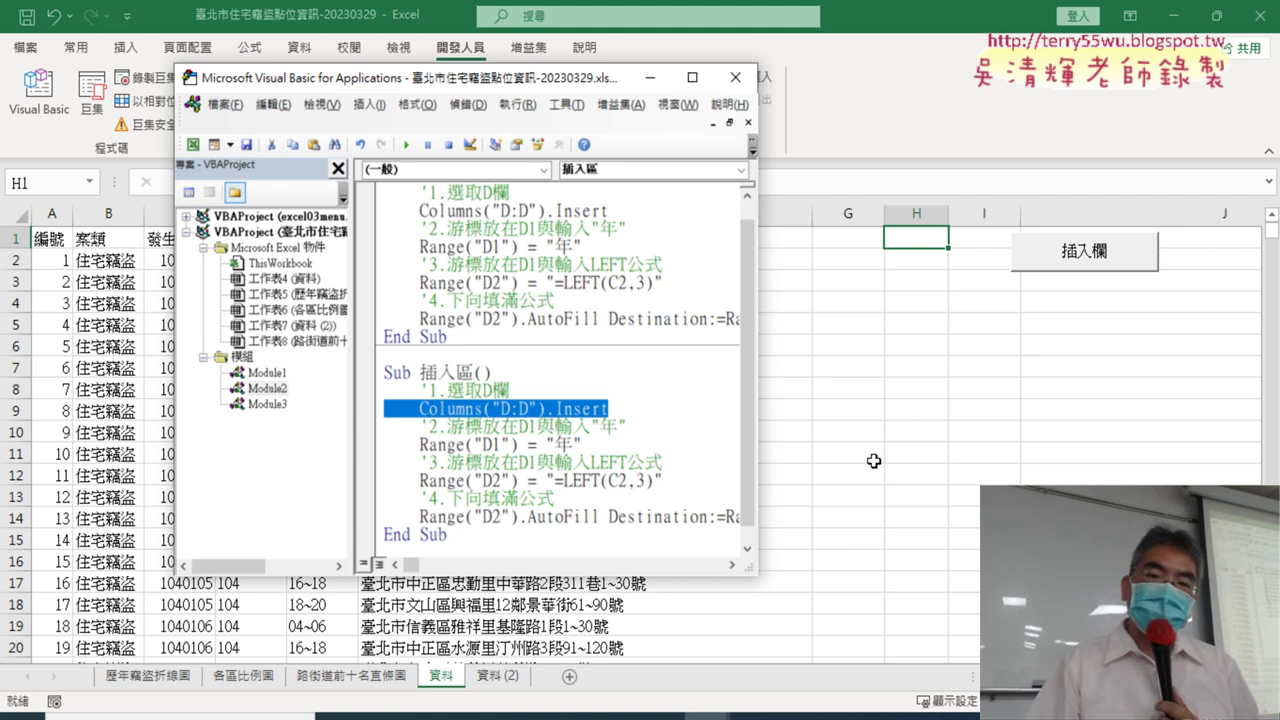
pyautogui.moveTo(612, 408)
pyautogui.mouseDown()
pyautogui.moveTo(434, 408)
pyautogui.moveTo(372, 392)
pyautogui.mouseUp()
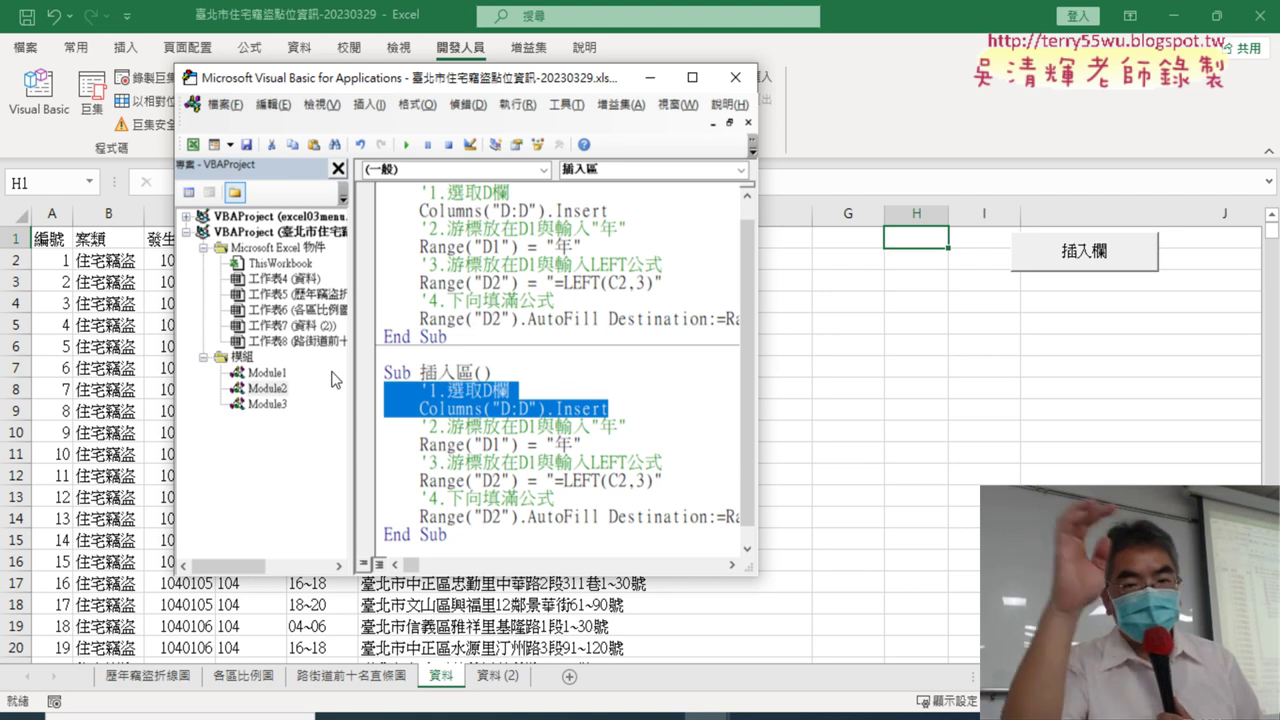
pyautogui.press('Delete')
pyautogui.scroll(1, 400, 480)
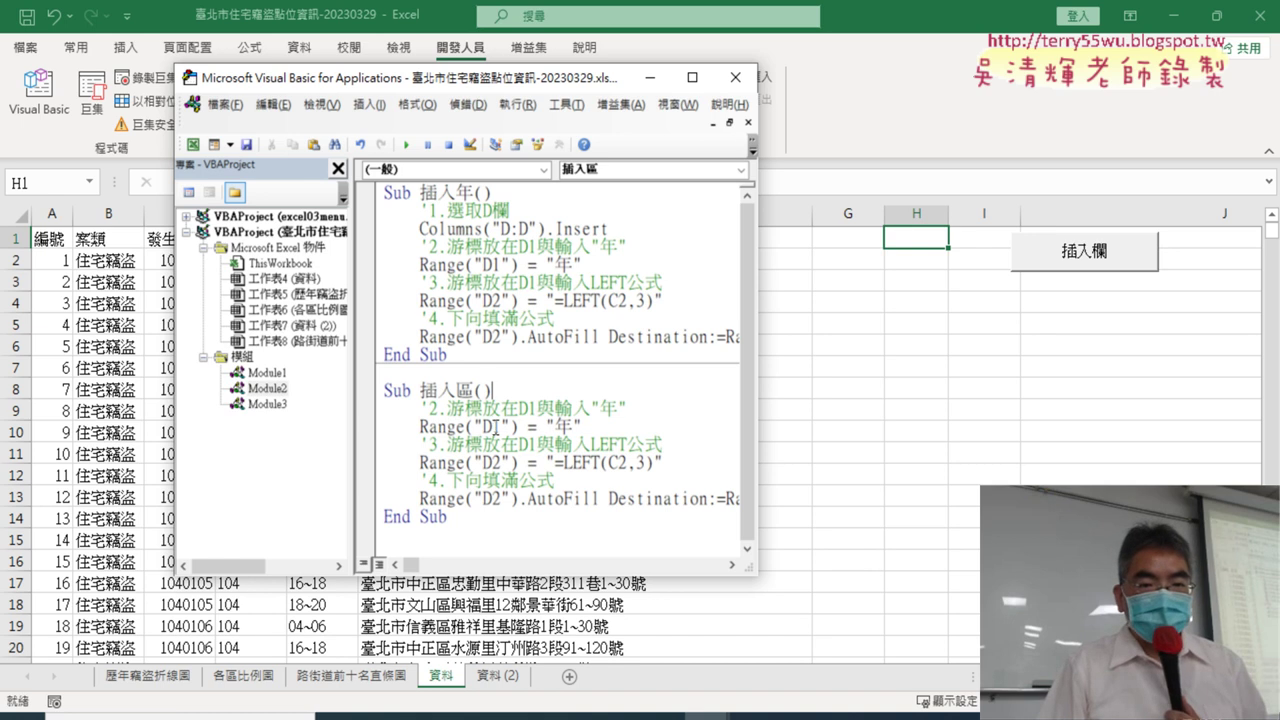
# In Sub 插入區, change Range("D1") to Range("G1") and the heading "年" to "區"
pyautogui.moveTo(494, 427); pyautogui.dragTo(484, 427)
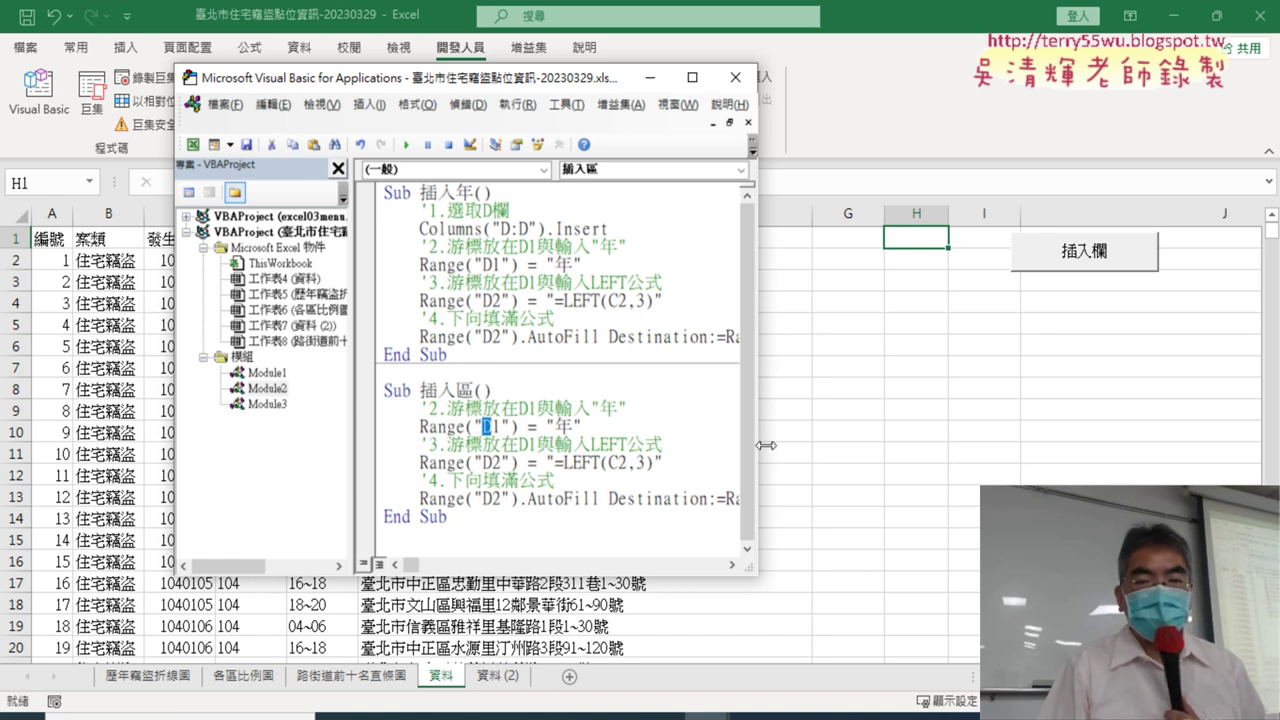
pyautogui.write('G')
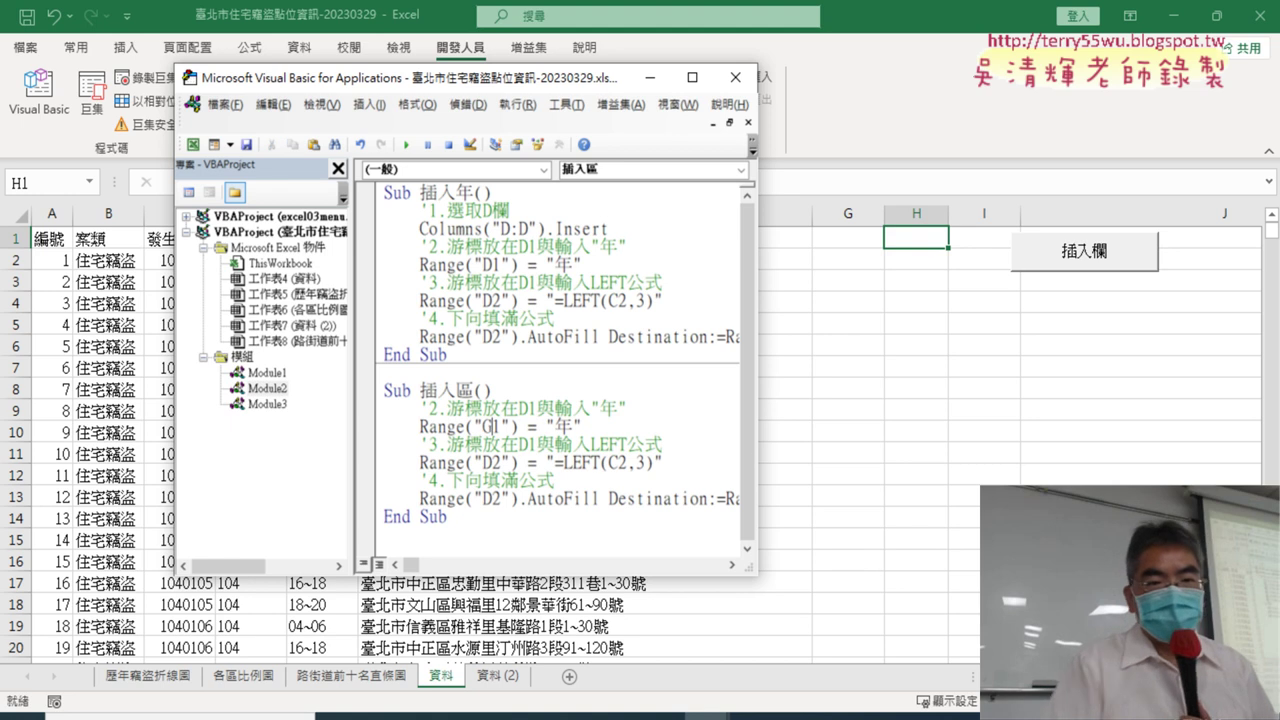
pyautogui.doubleClick(576, 427)
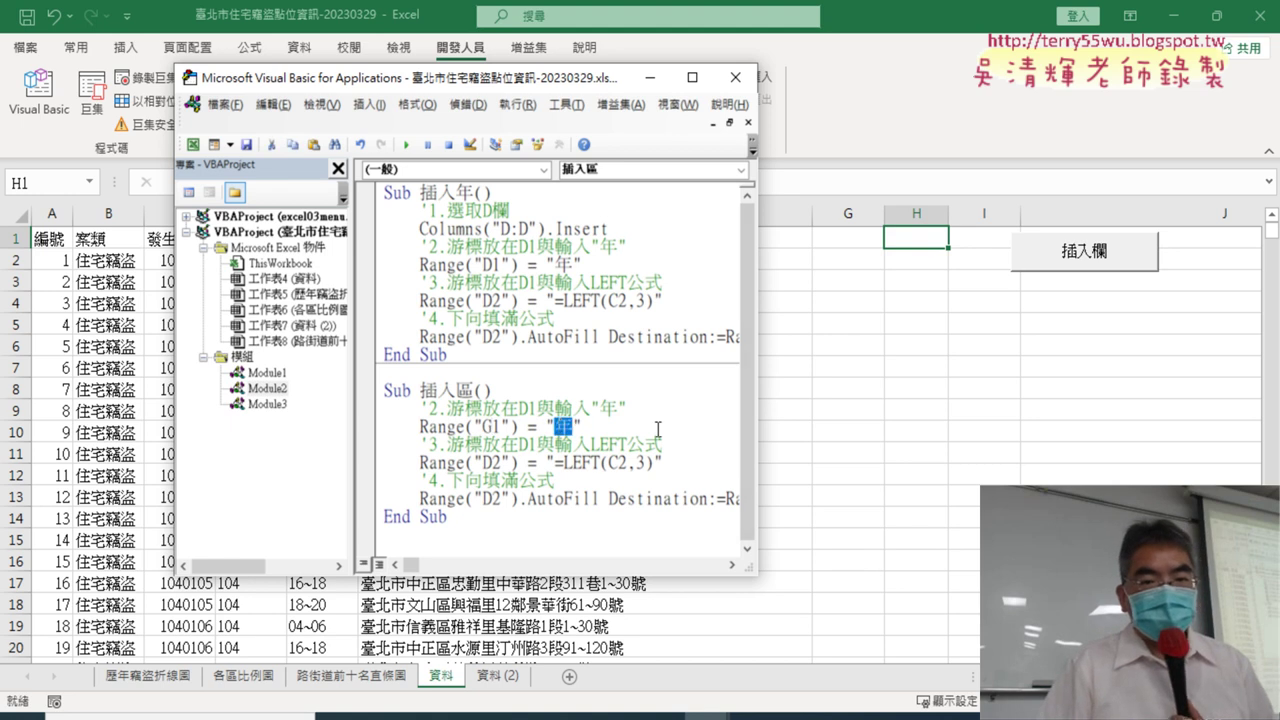
pyautogui.write('ㄑㄩ')
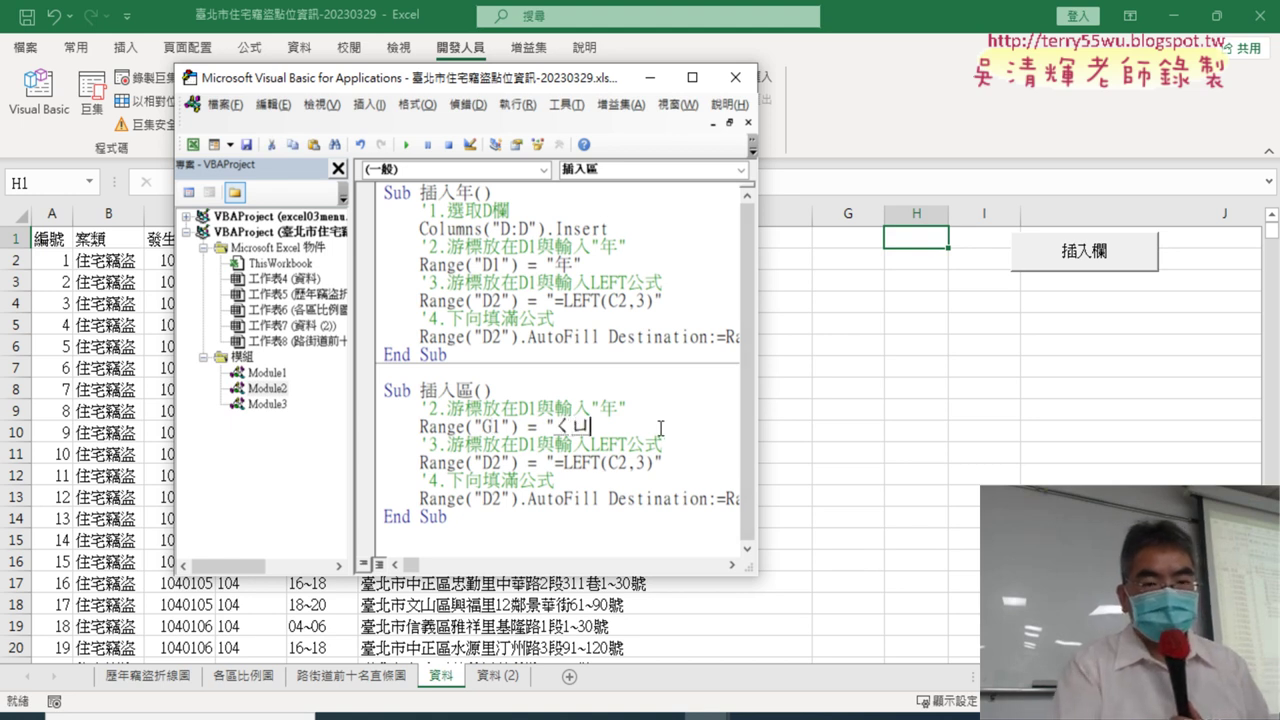
pyautogui.write('區')
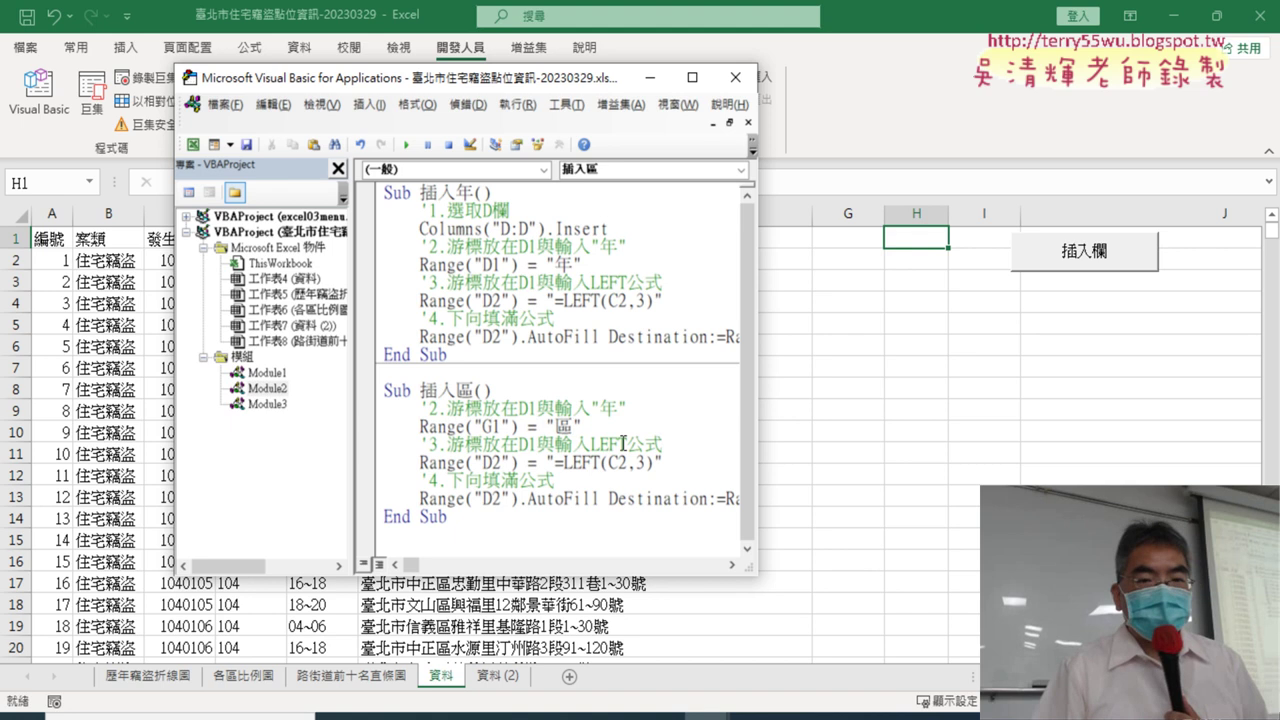
pyautogui.moveTo(556, 465); pyautogui.dragTo(649, 469)
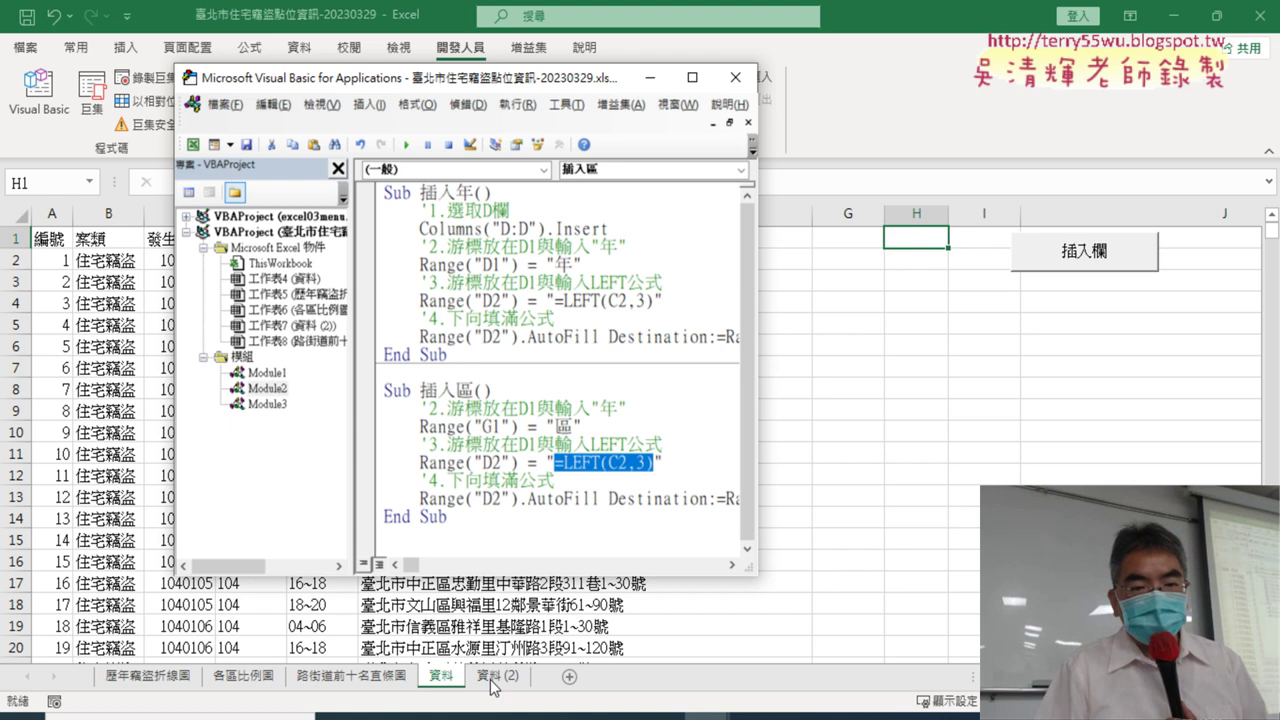
# Copy =MID(F2,4,3) from cell G2's formula bar on 資料 (2), then reopen Visual Basic
pyautogui.click(495, 680)
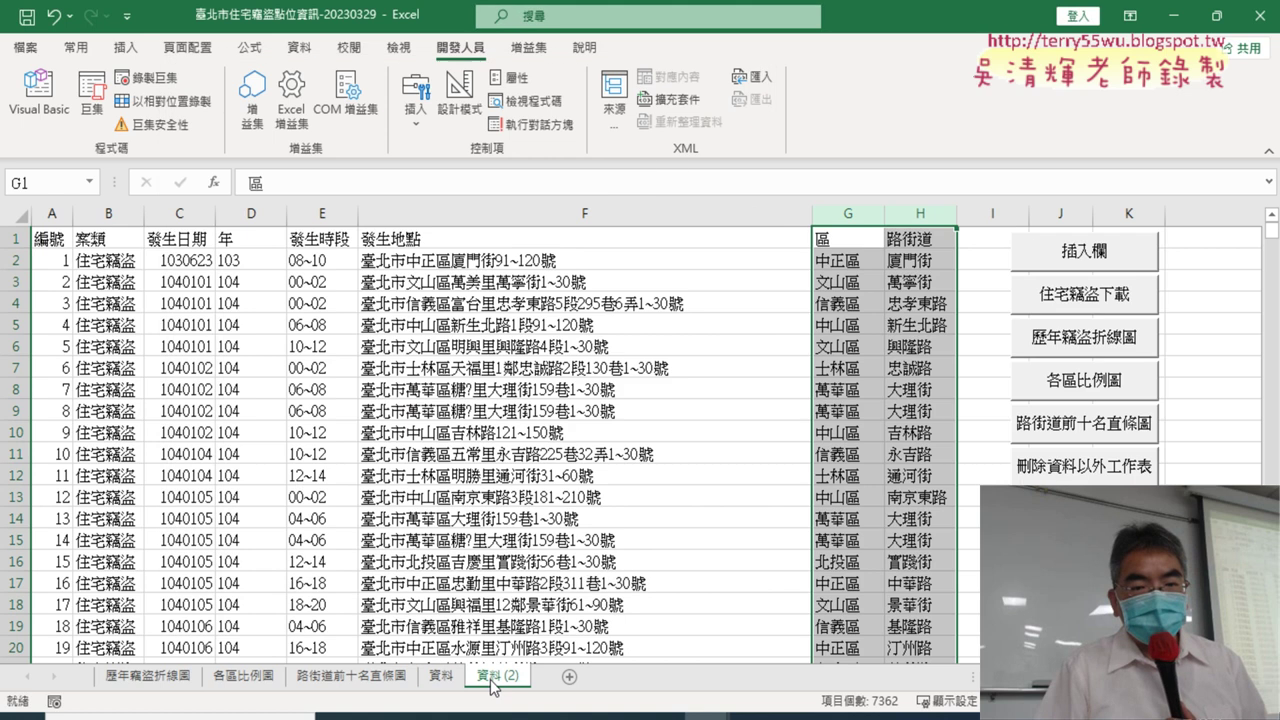
pyautogui.click(836, 260)
pyautogui.click(450, 183)
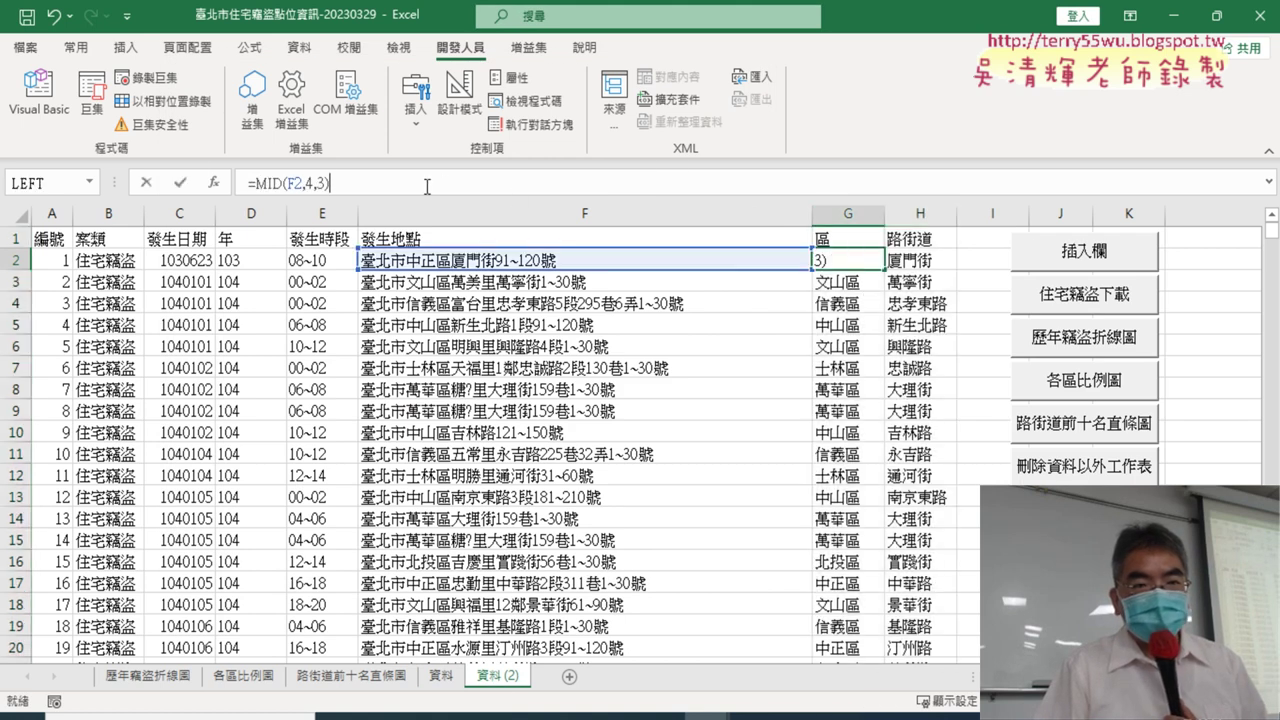
pyautogui.moveTo(332, 183); pyautogui.dragTo(248, 183)
pyautogui.rightClick(272, 187)
pyautogui.click(335, 232)
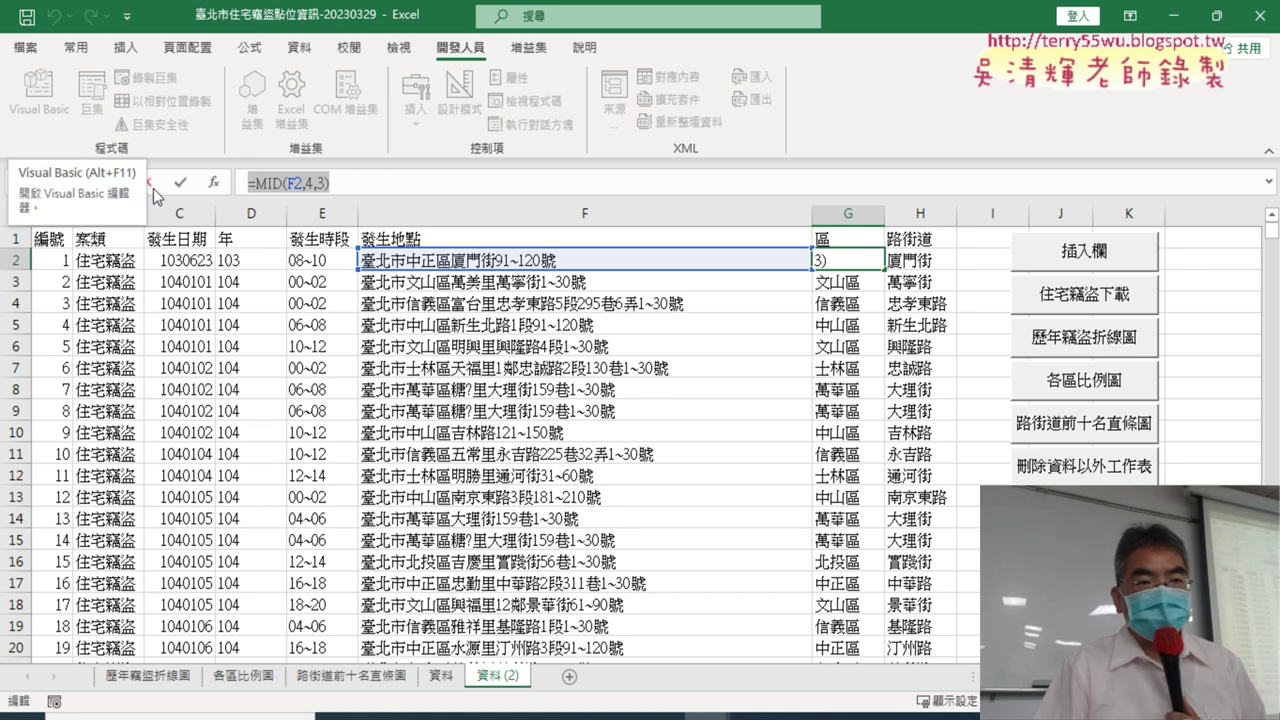
pyautogui.click(148, 185)
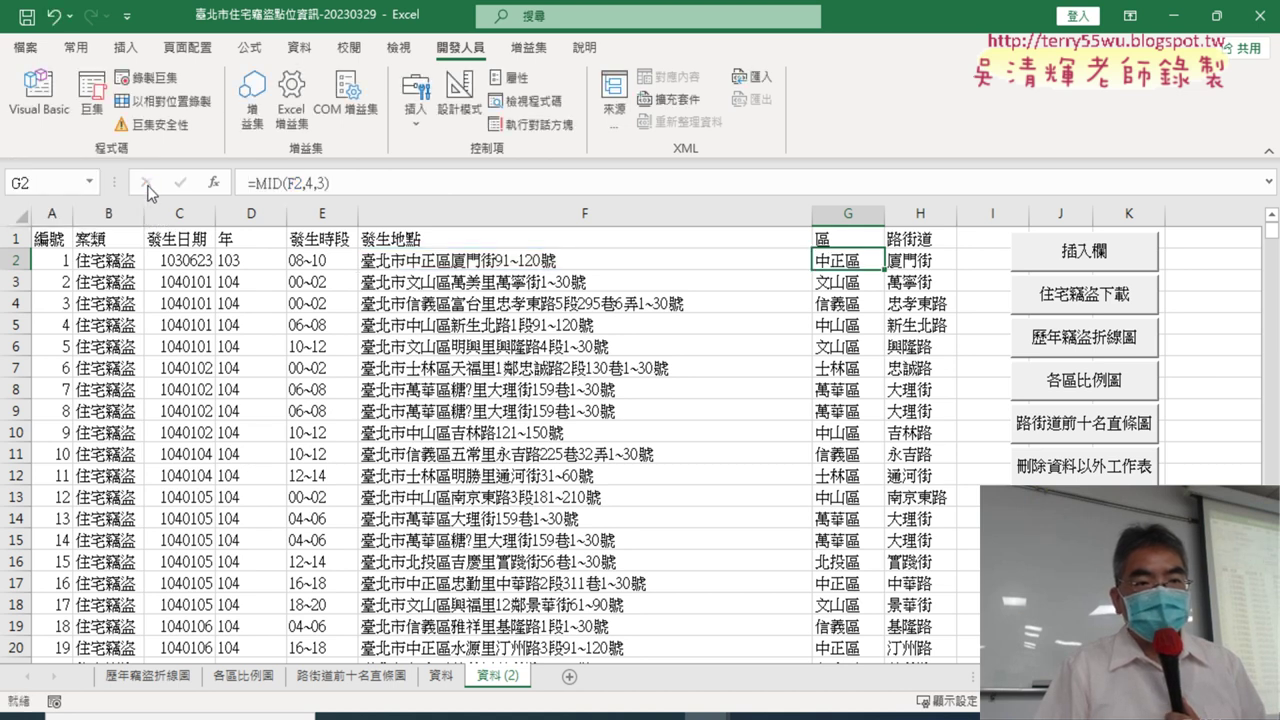
pyautogui.click(45, 95)
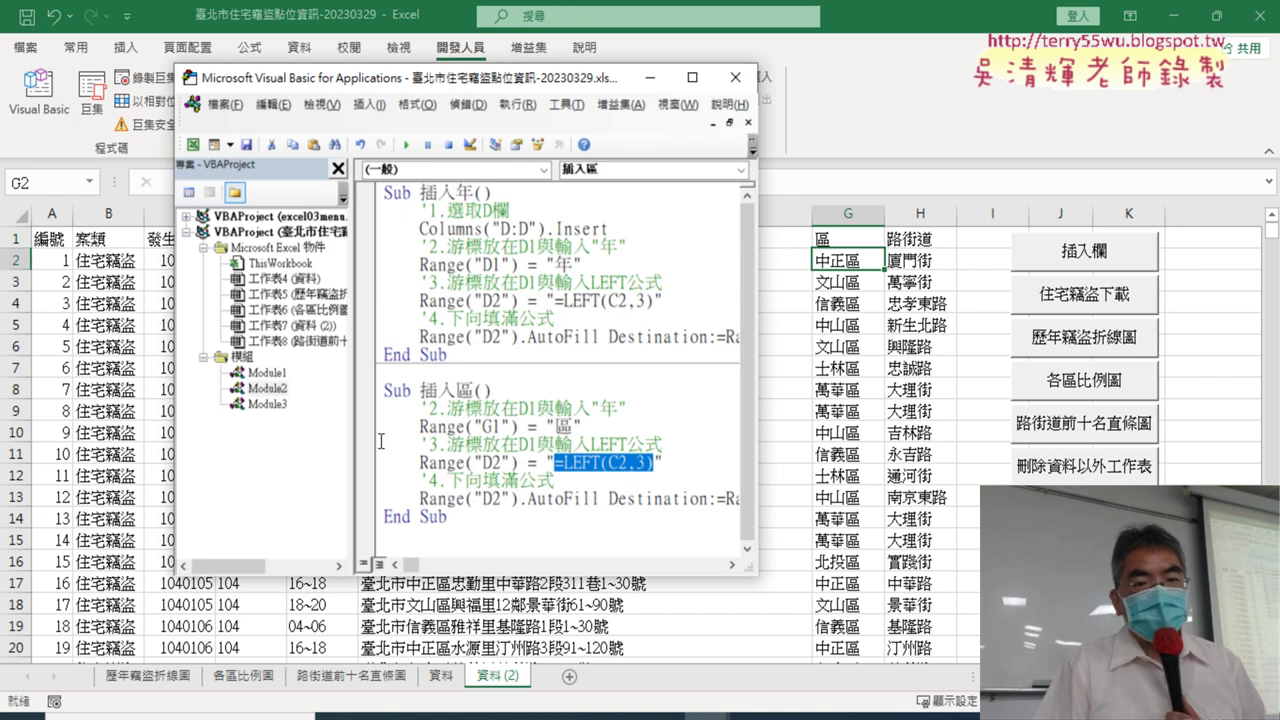
# Paste =MID(F2,4,3) over =LEFT(C2,3), point formula and AutoFill cells to column G, widen the window
pyautogui.rightClick(604, 470)
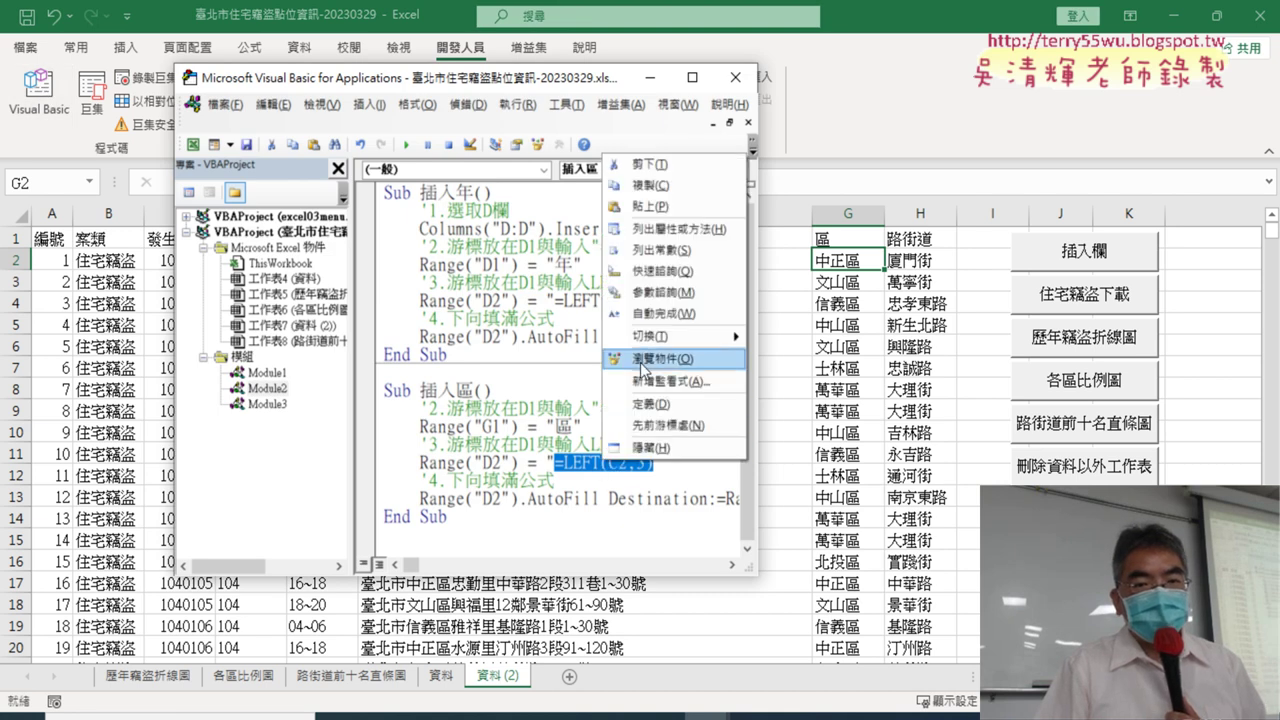
pyautogui.click(654, 203)
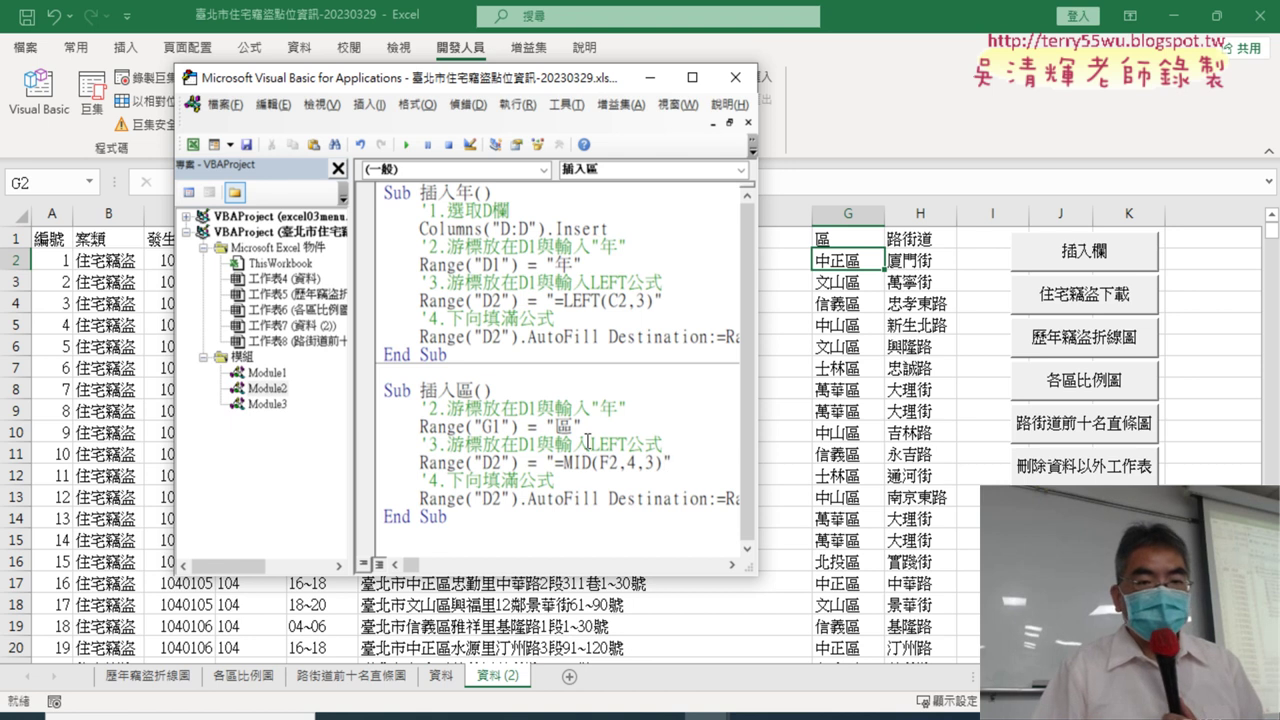
pyautogui.moveTo(490, 463); pyautogui.dragTo(494, 463)
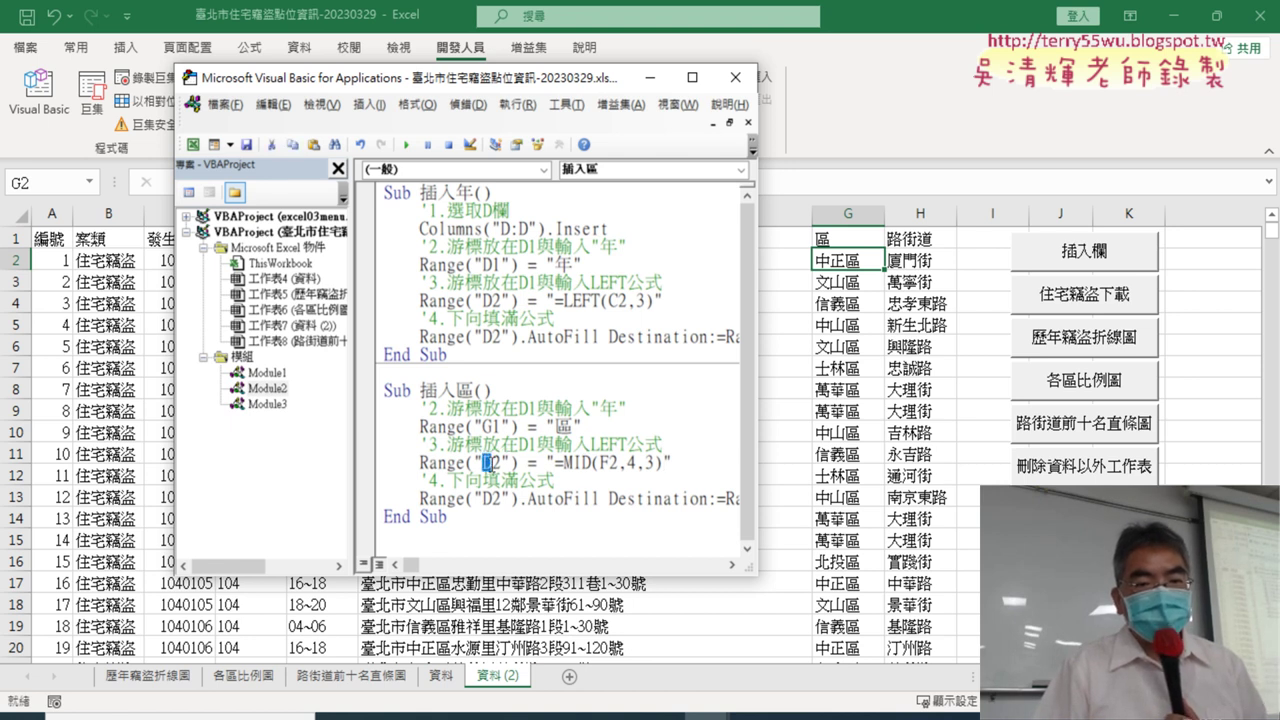
pyautogui.write('G')
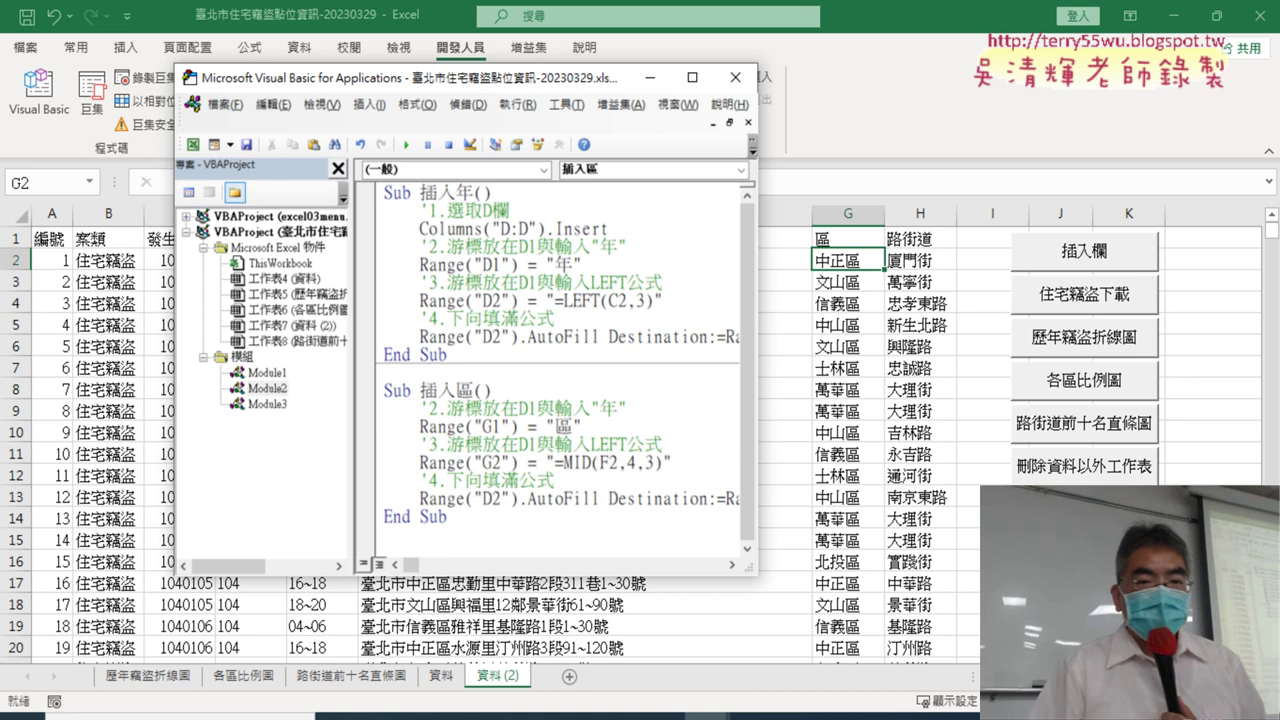
pyautogui.moveTo(480, 498); pyautogui.dragTo(487, 500)
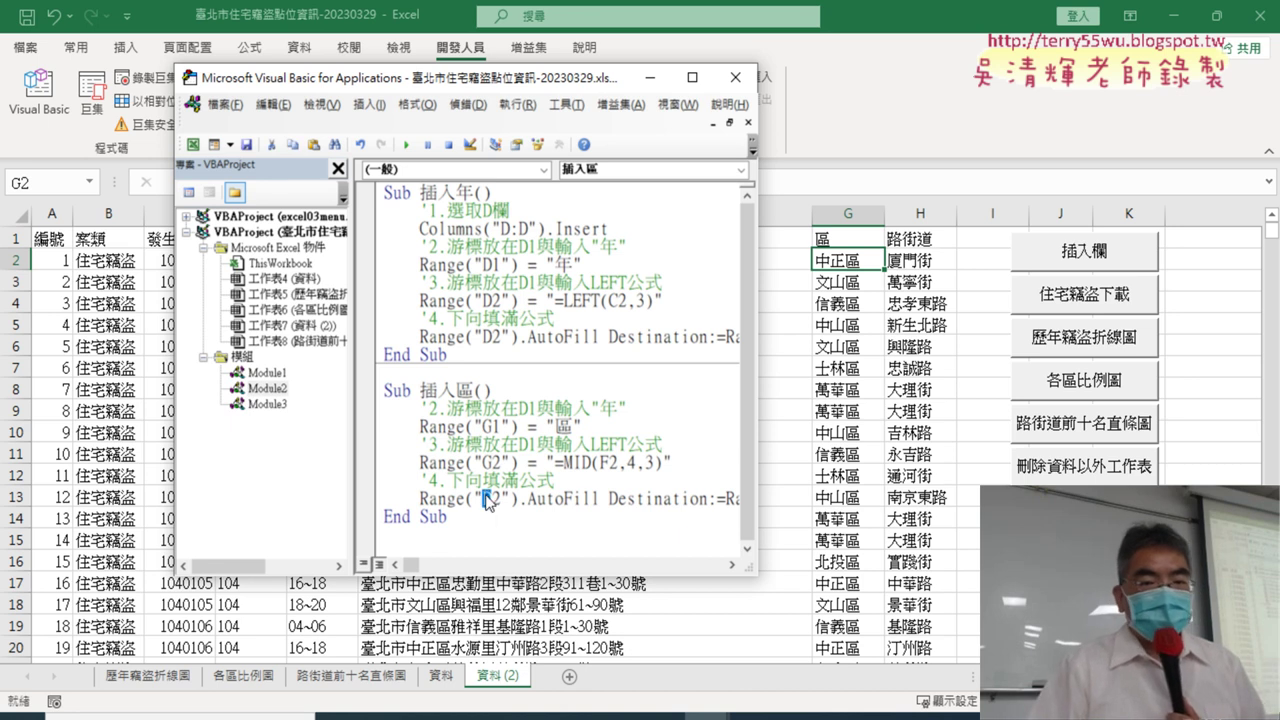
pyautogui.write('G')
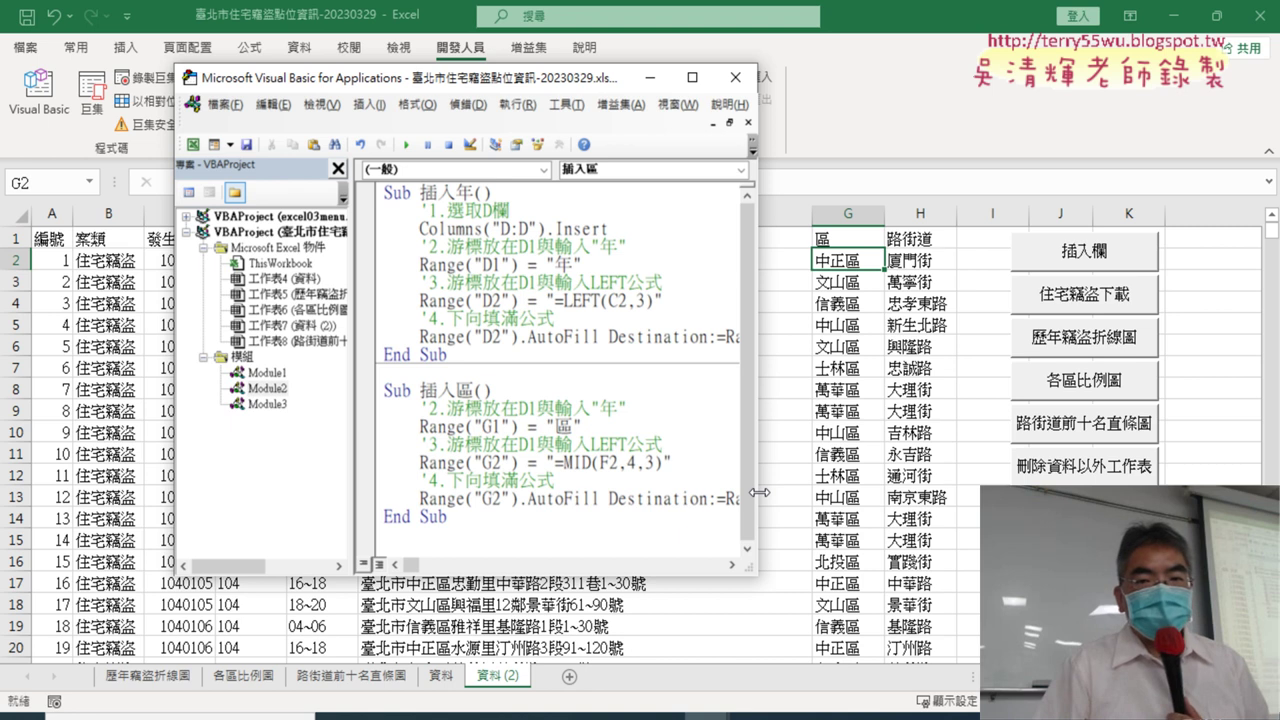
pyautogui.moveTo(756, 512); pyautogui.dragTo(1034, 505)
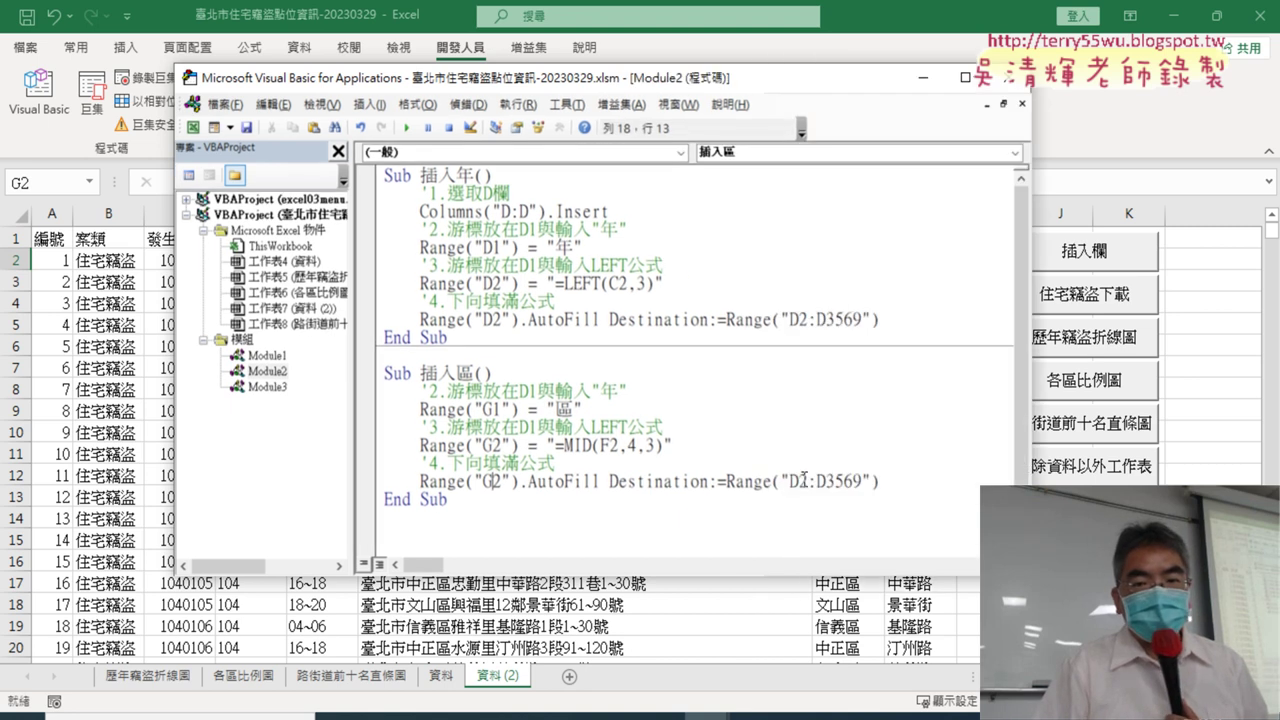
# Change the AutoFill destination from D2:D3569 to G2:G3569
pyautogui.moveTo(803, 481); pyautogui.dragTo(792, 482)
pyautogui.write('G')
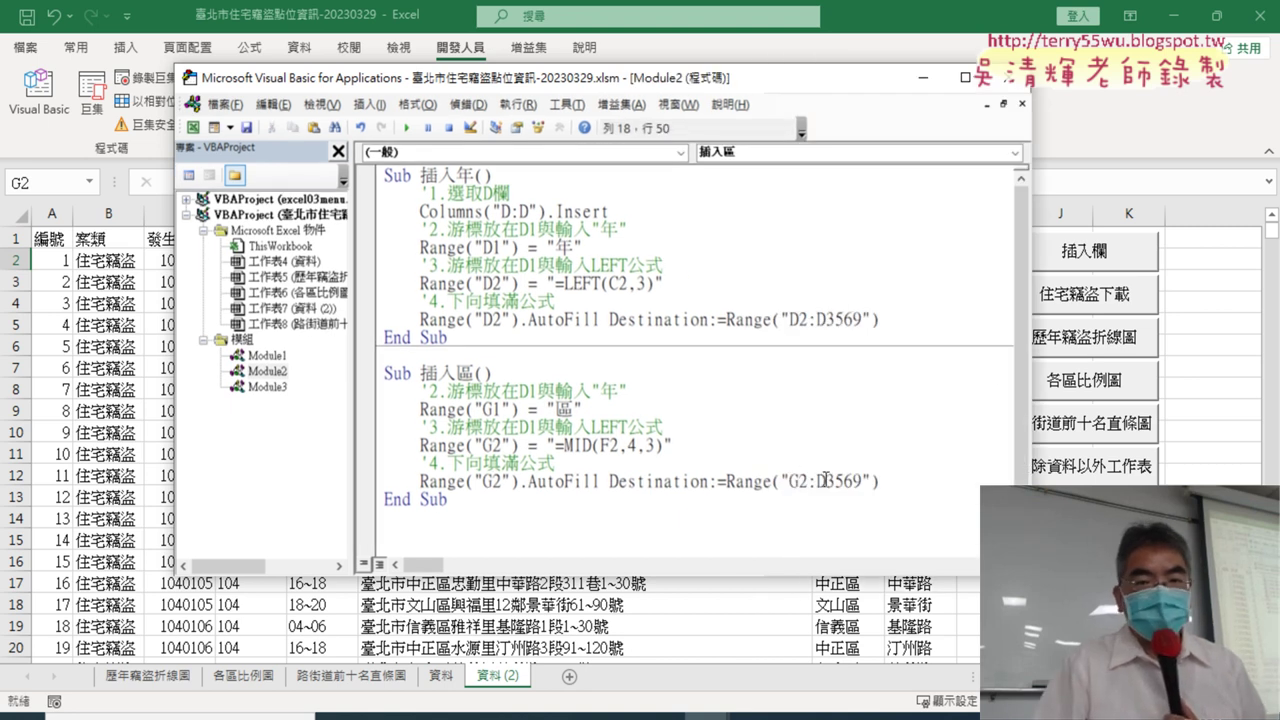
pyautogui.moveTo(820, 481); pyautogui.dragTo(829, 481)
pyautogui.write('G')
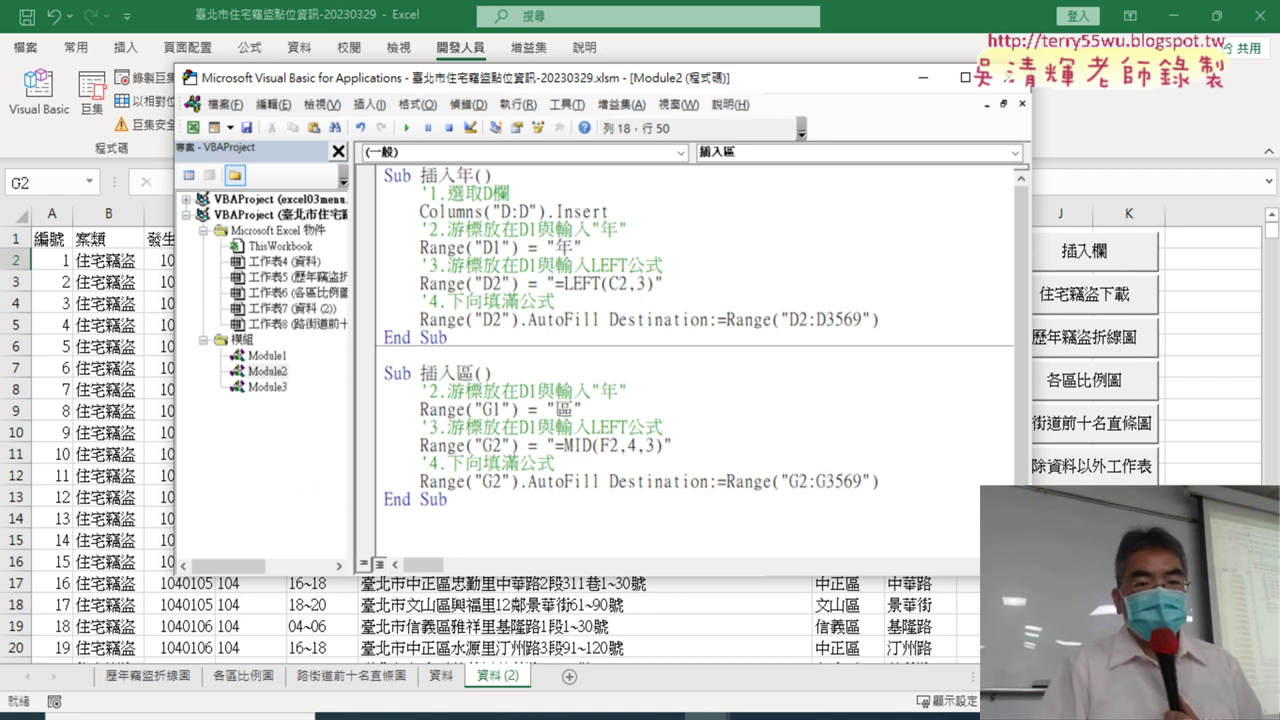
# Renumber the macro's step comments to 1, 2, 3 and narrow the editor window
pyautogui.moveTo(438, 390); pyautogui.dragTo(430, 390)
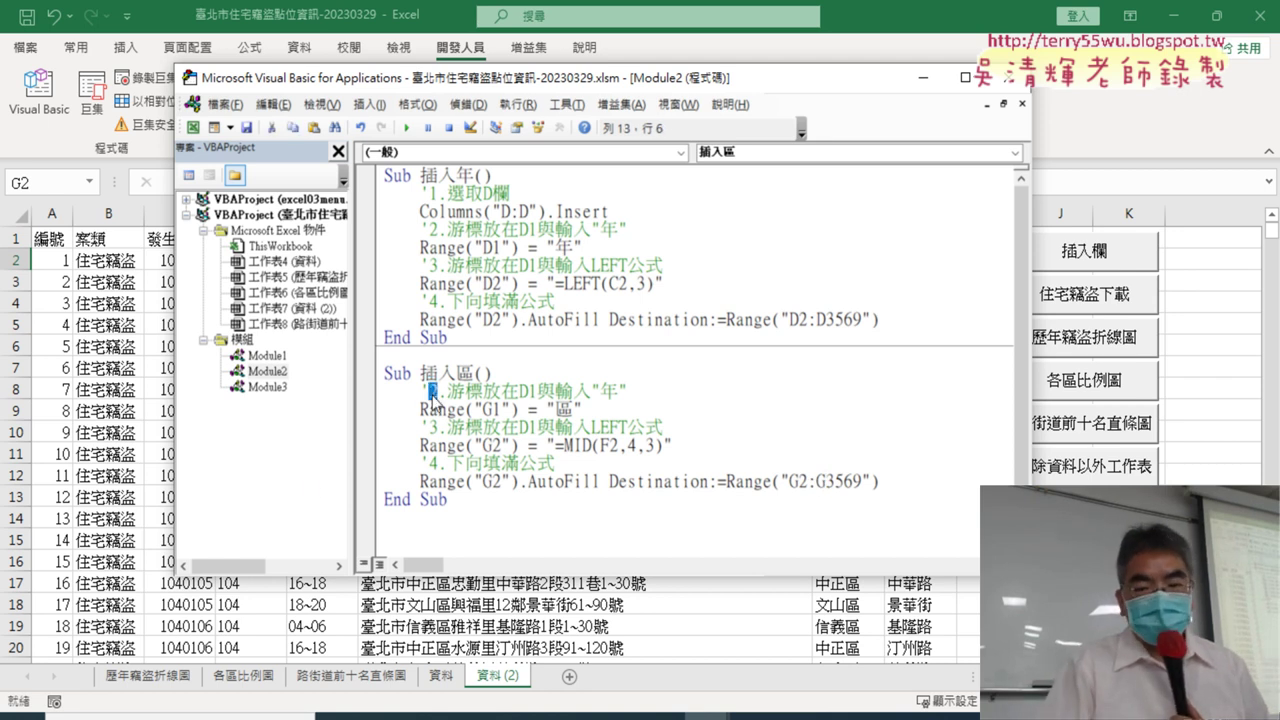
pyautogui.write('1')
pyautogui.click(437, 410)
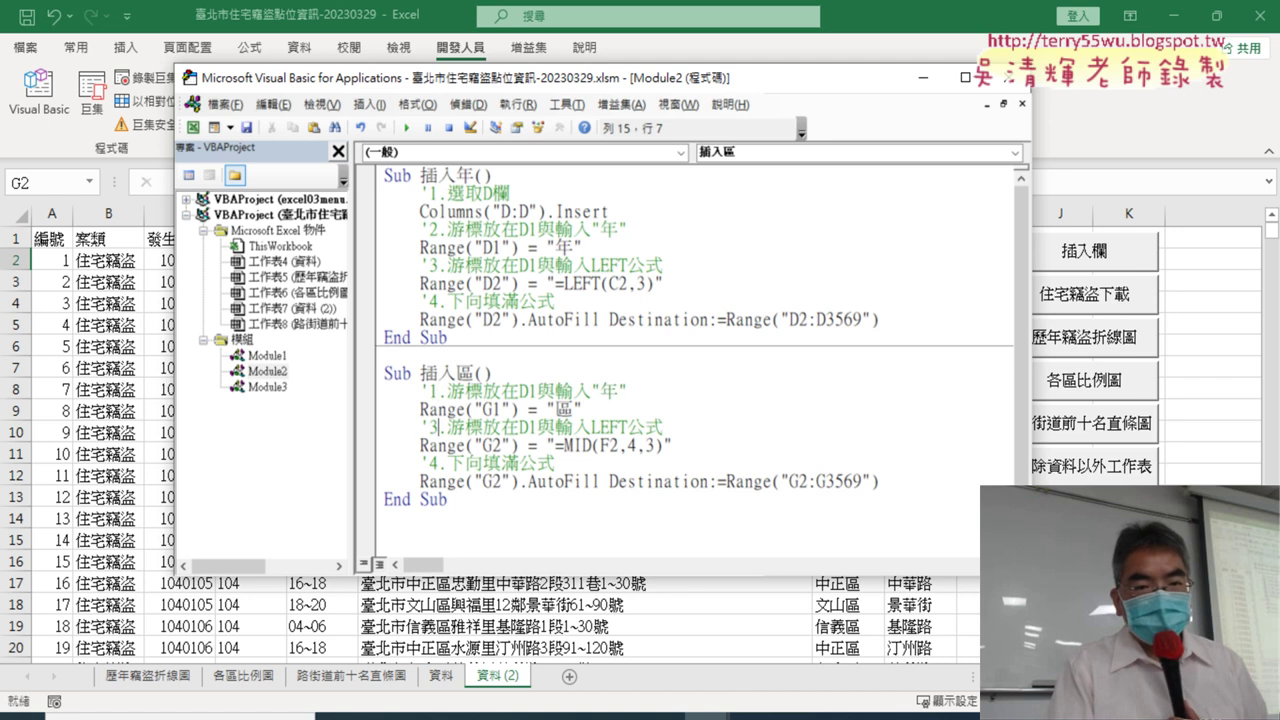
pyautogui.press('BackSpace')
pyautogui.write('2')
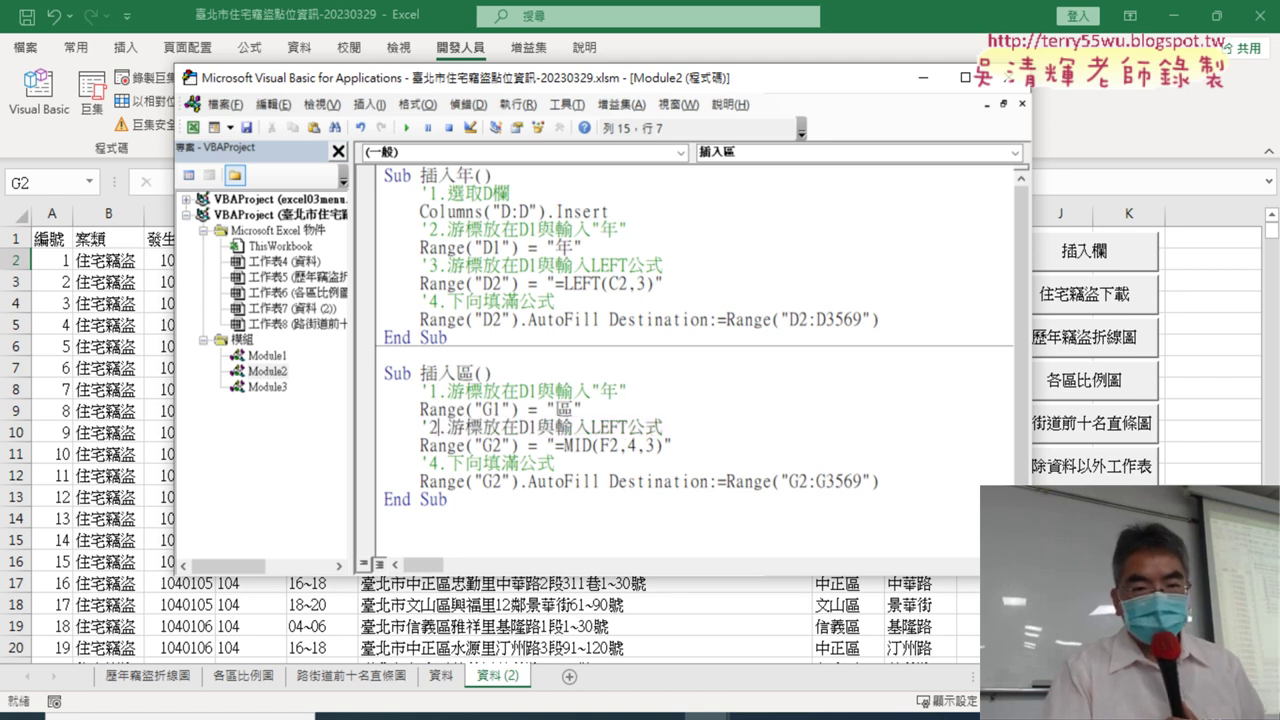
pyautogui.click(437, 463)
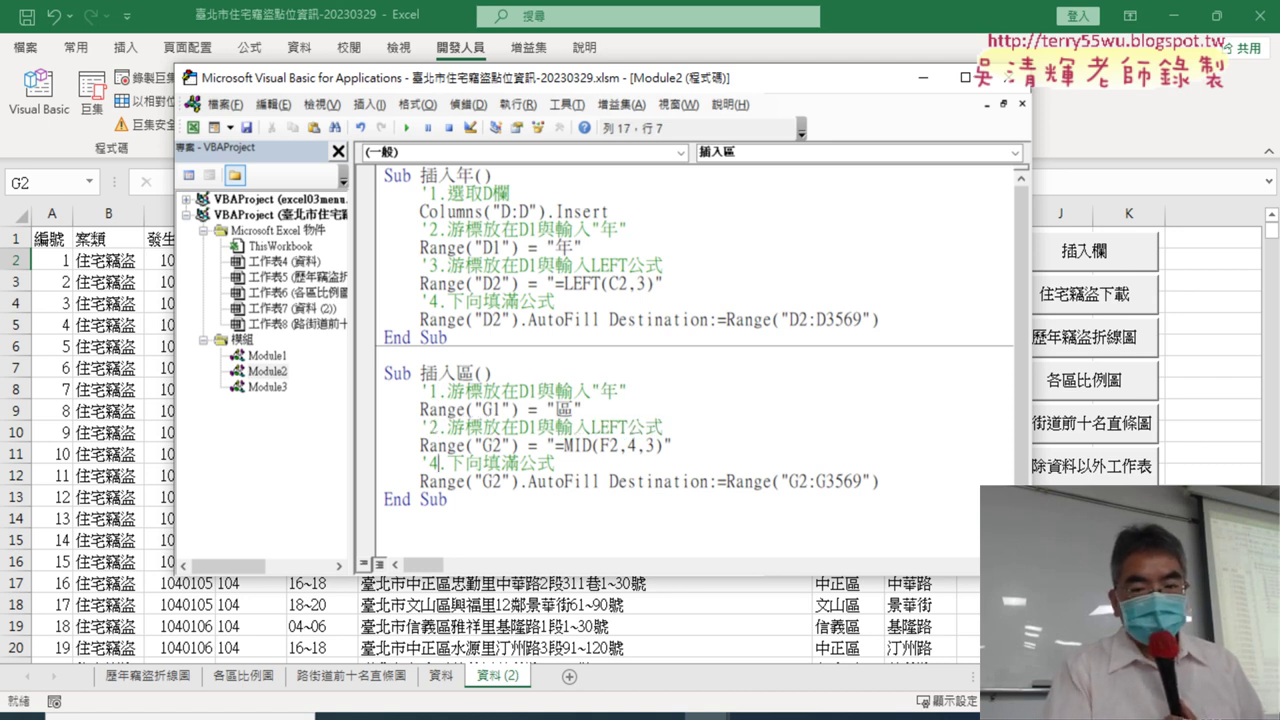
pyautogui.press('BackSpace')
pyautogui.write('3')
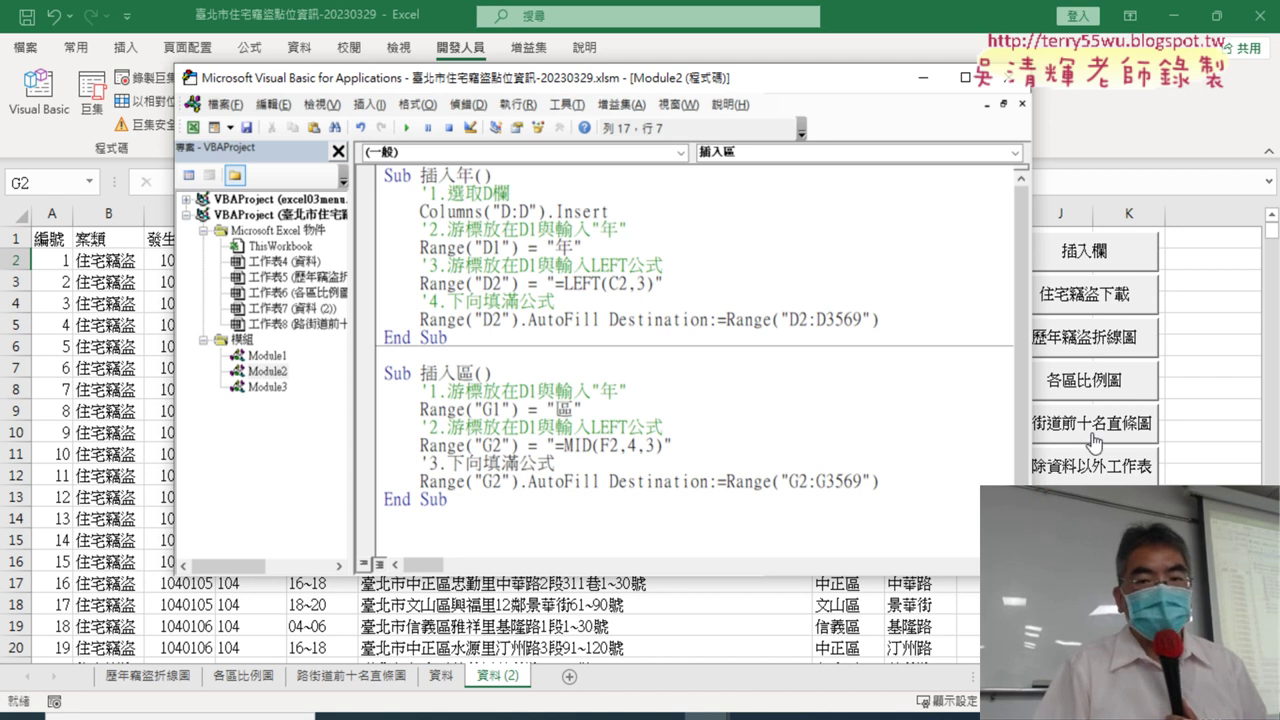
pyautogui.moveTo(1031, 430); pyautogui.dragTo(862, 424)
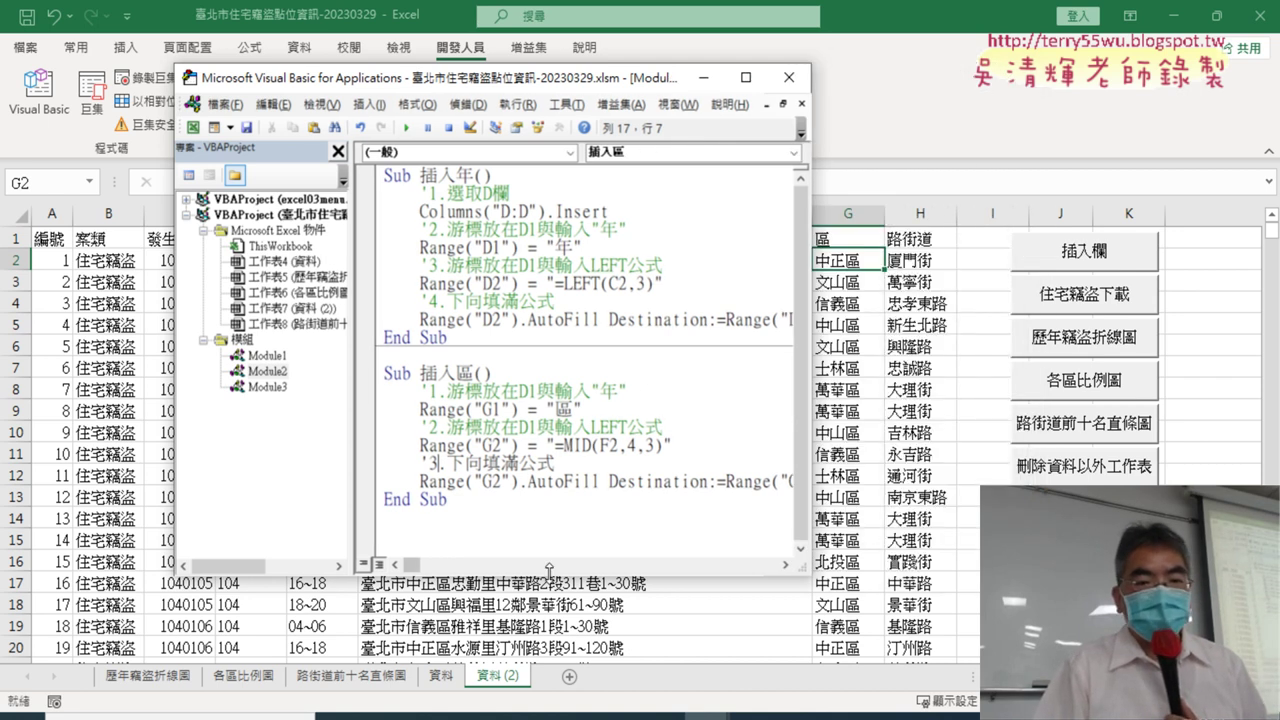
# Switch to the 資料 sheet, return to the editor, and run Sub 插入區
pyautogui.click(437, 678)
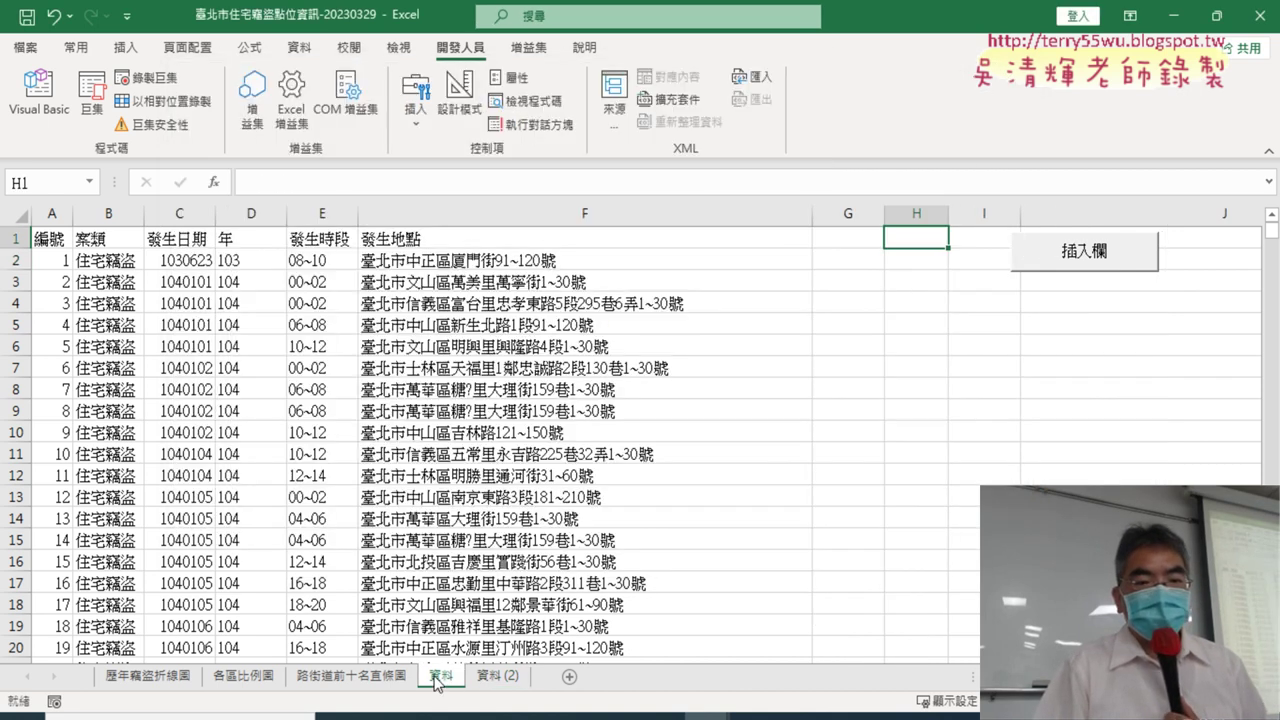
pyautogui.click(38, 95)
pyautogui.moveTo(601, 94); pyautogui.dragTo(473, 95)
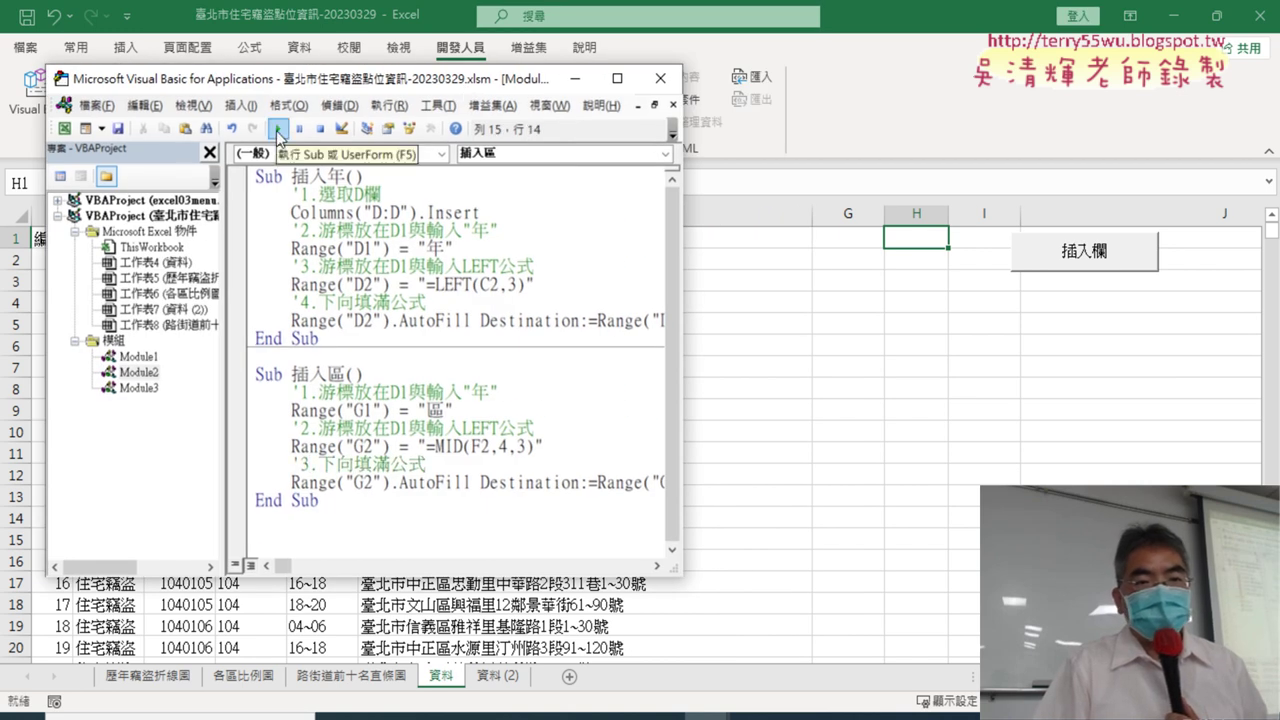
pyautogui.moveTo(256, 375); pyautogui.dragTo(343, 494)
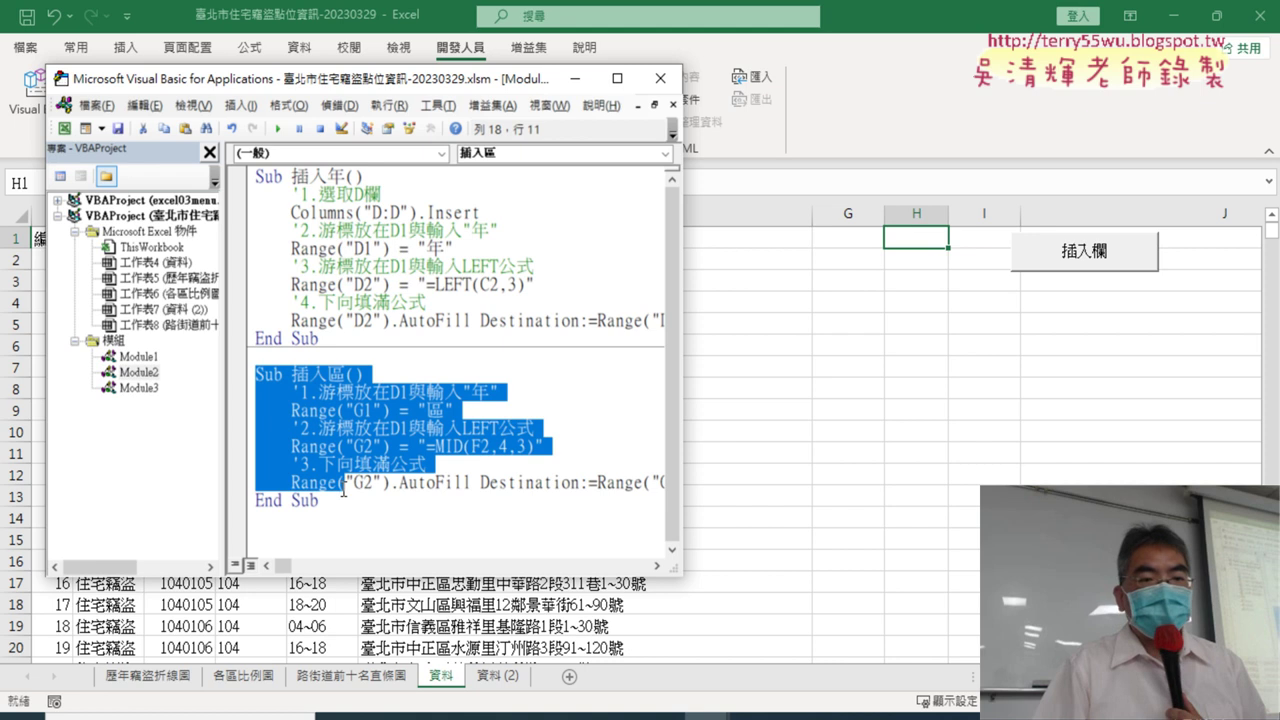
pyautogui.click(376, 416)
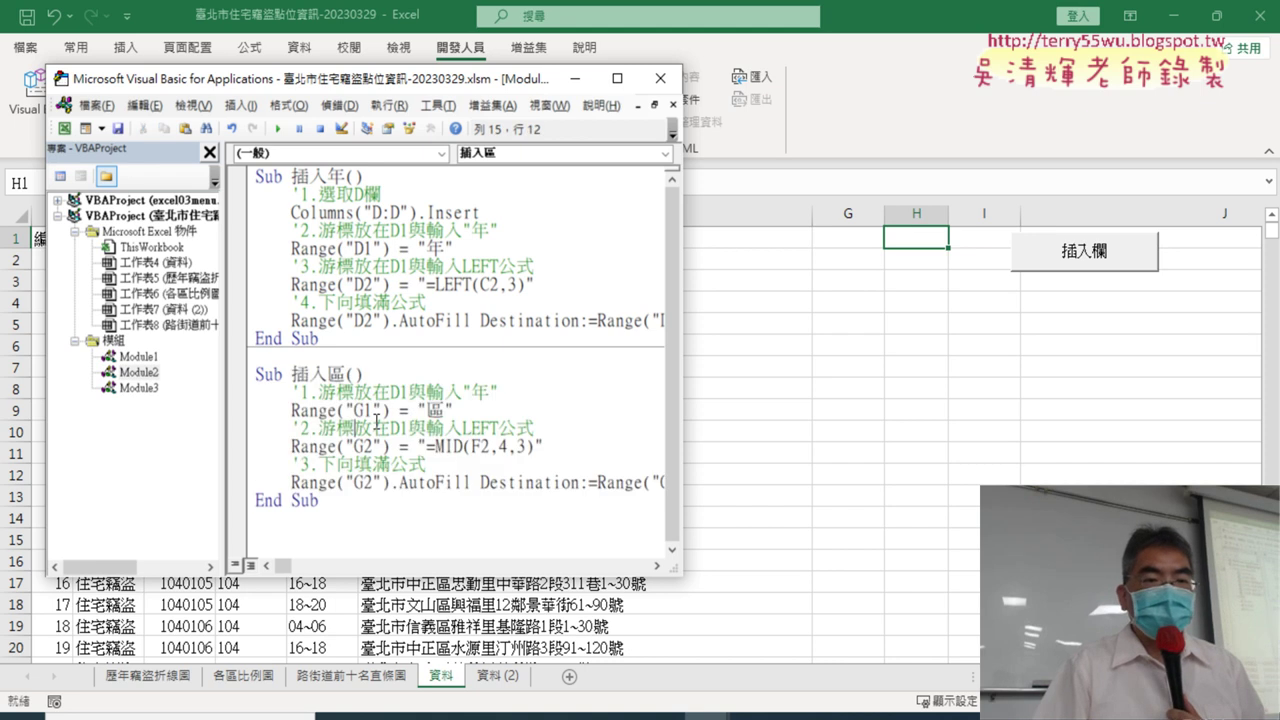
pyautogui.click(277, 131)
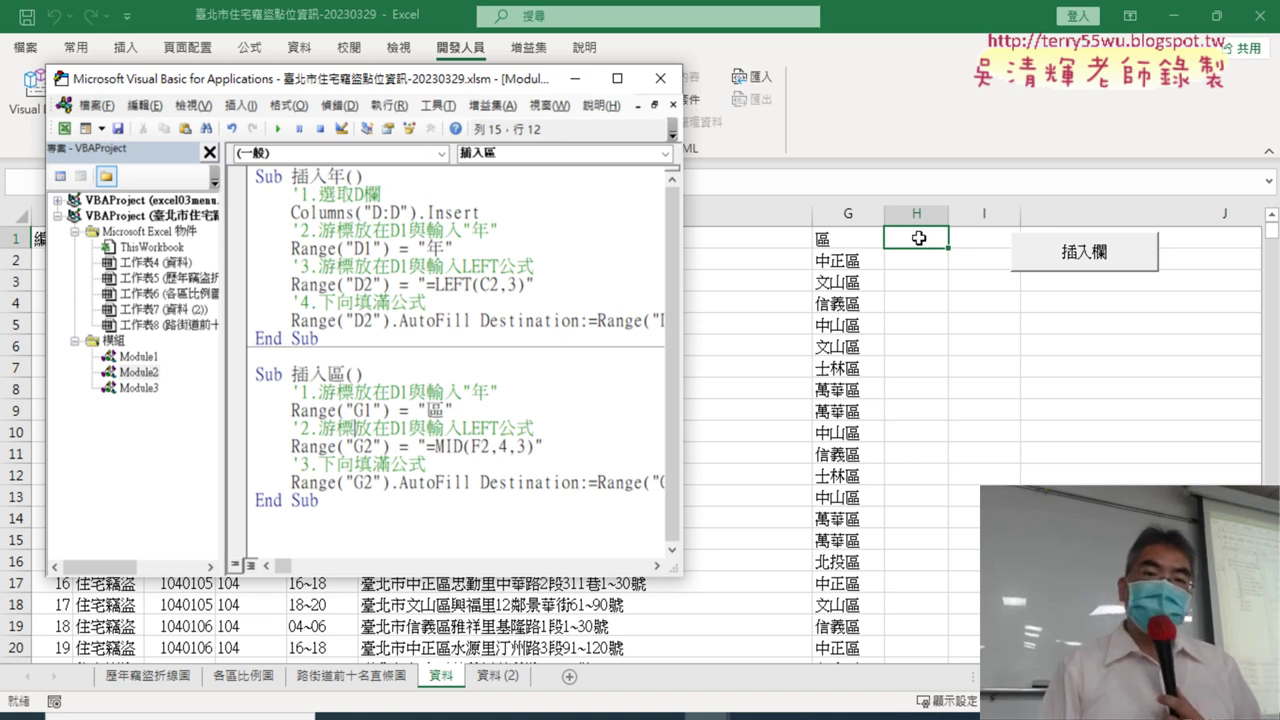
# Copy the whole Sub 插入區 procedure and paste a duplicate below its End Sub
pyautogui.moveTo(335, 492); pyautogui.dragTo(255, 373)
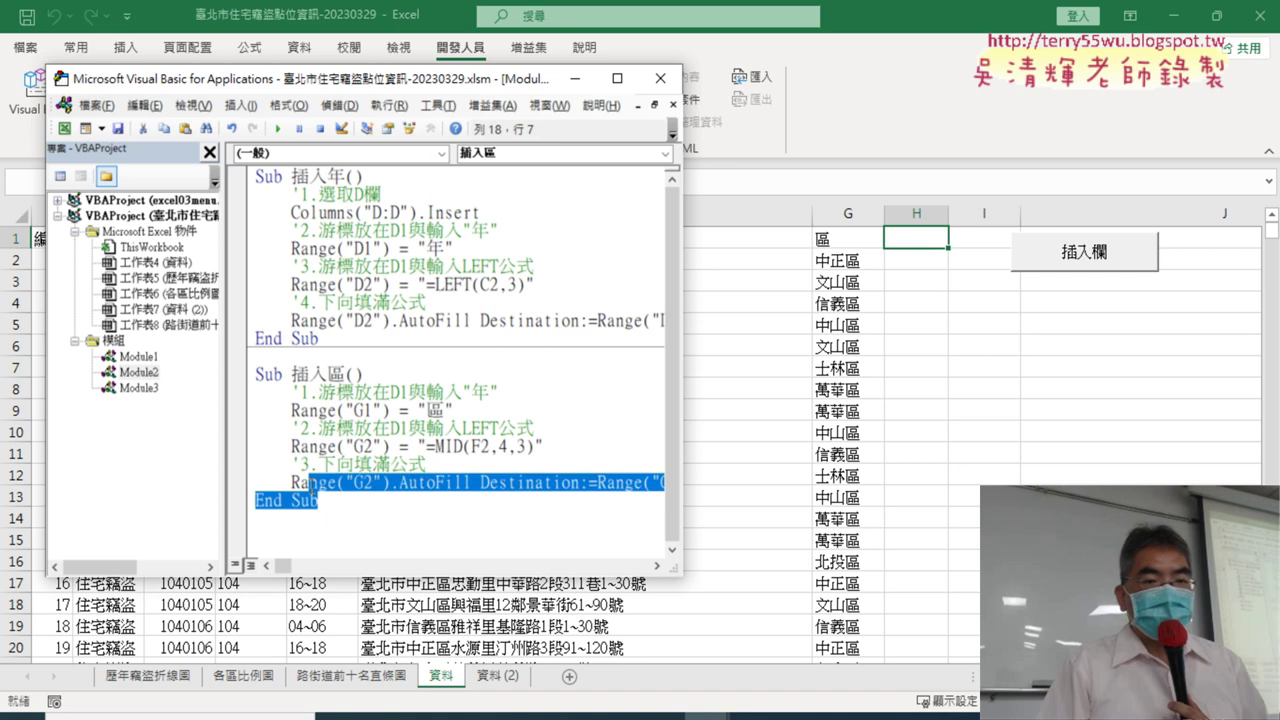
pyautogui.rightClick(333, 388)
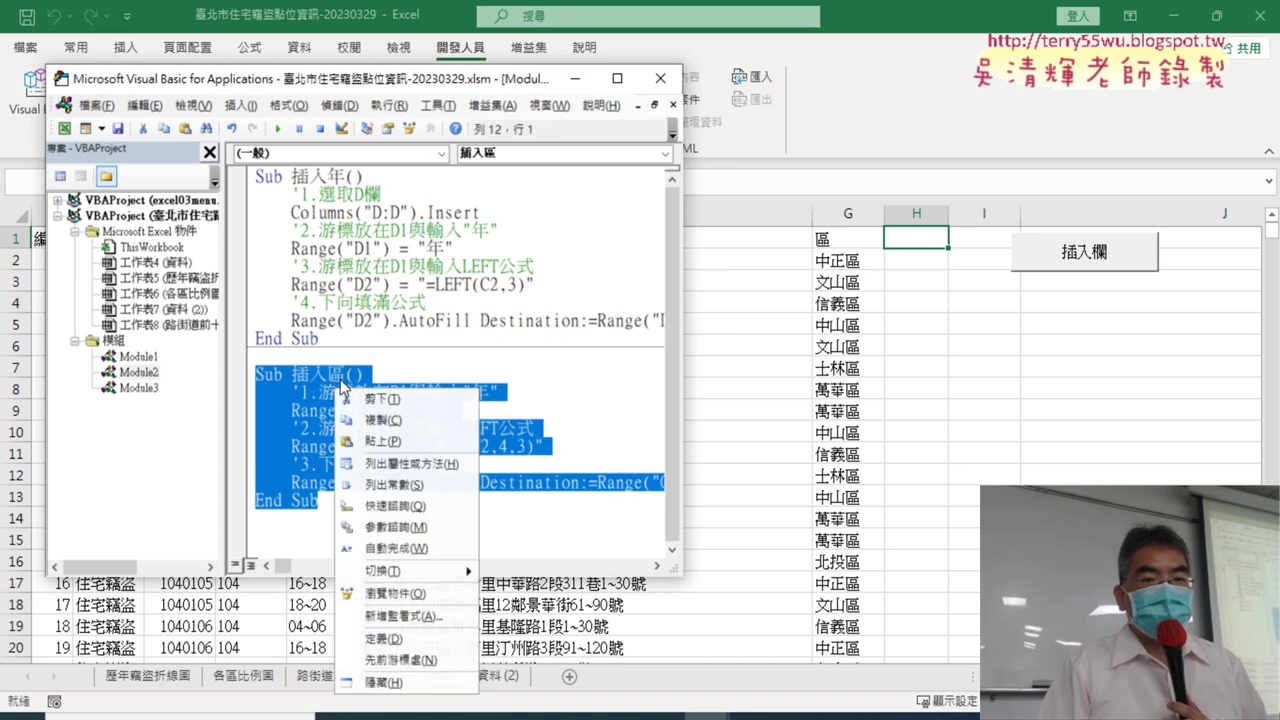
pyautogui.click(401, 421)
pyautogui.click(298, 531)
pyautogui.rightClick(298, 531)
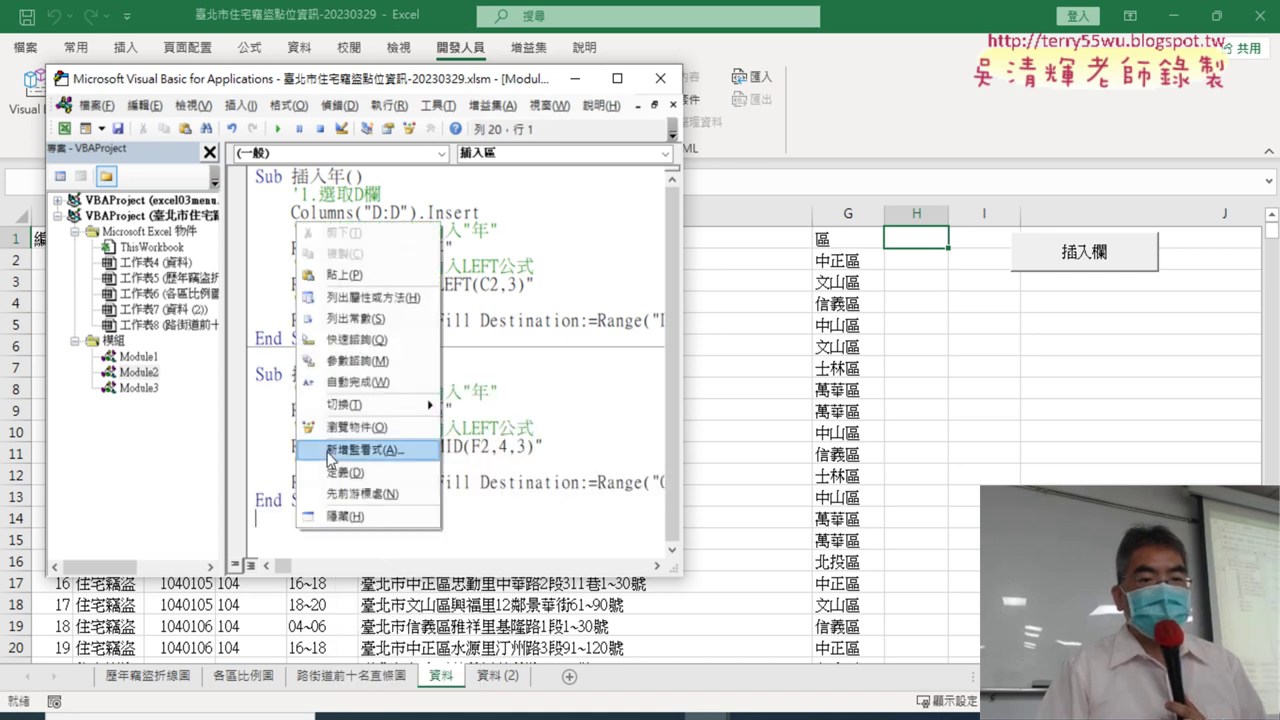
pyautogui.click(340, 280)
pyautogui.moveTo(347, 392); pyautogui.dragTo(327, 392)
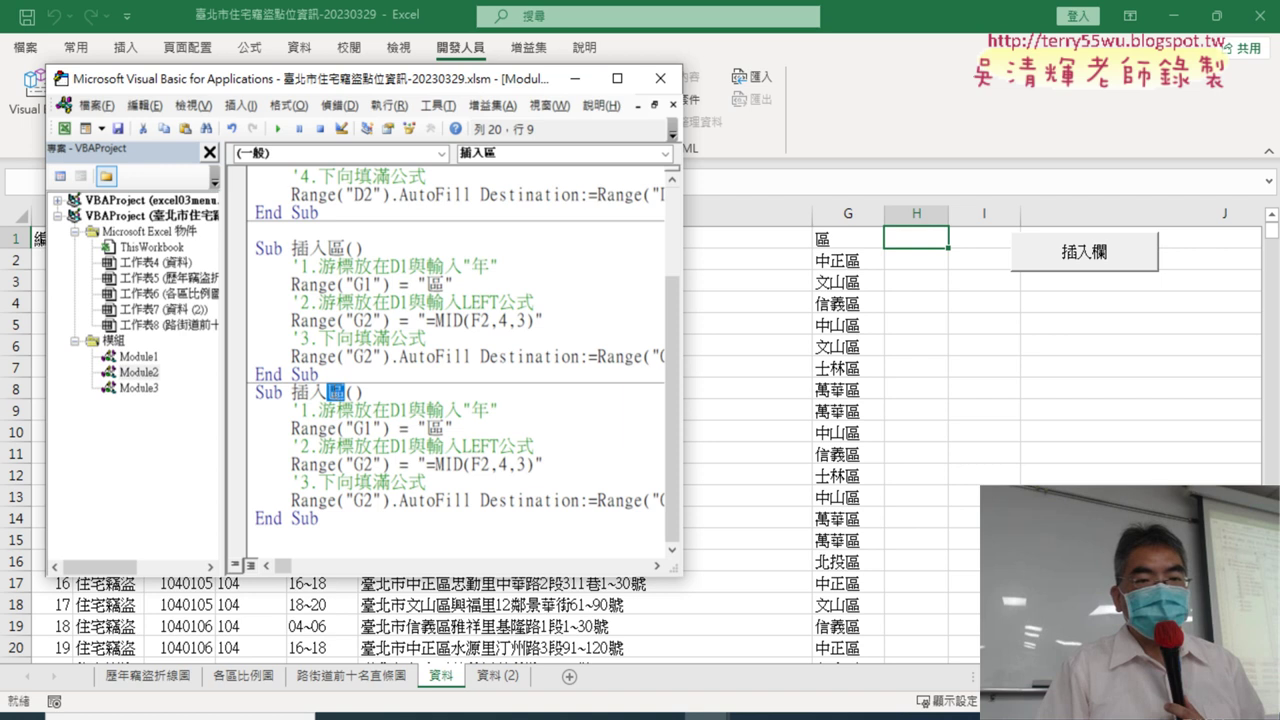
pyautogui.click(333, 393)
pyautogui.write('欄')
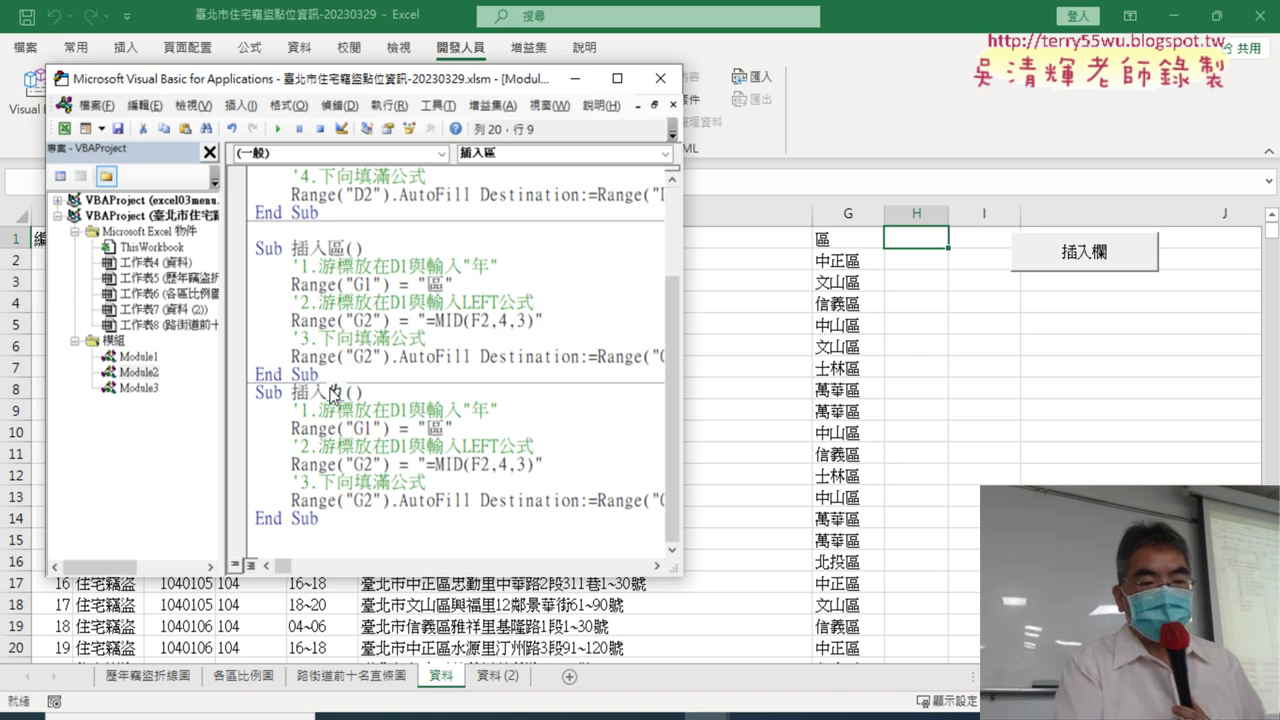
# Rename the copied macro to 插入路街道
pyautogui.write('路ㄐㄧ')
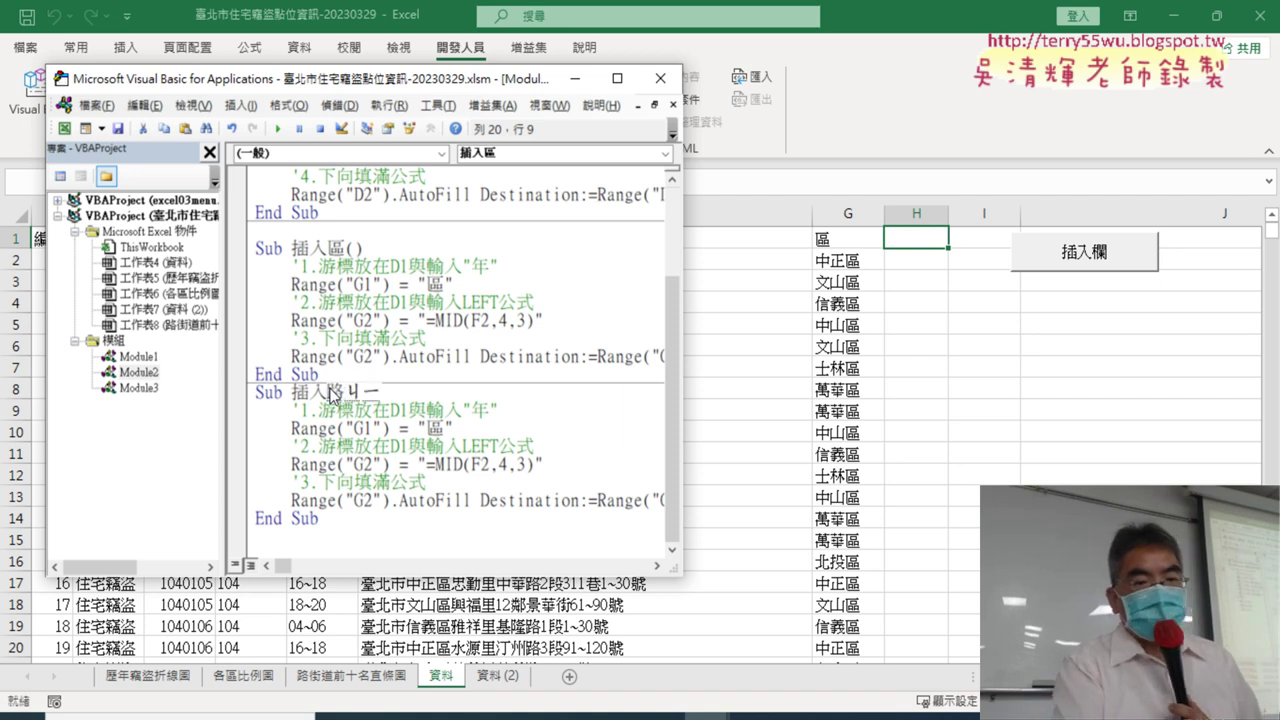
pyautogui.write('ㄝ')
pyautogui.press('space')
pyautogui.write('到')
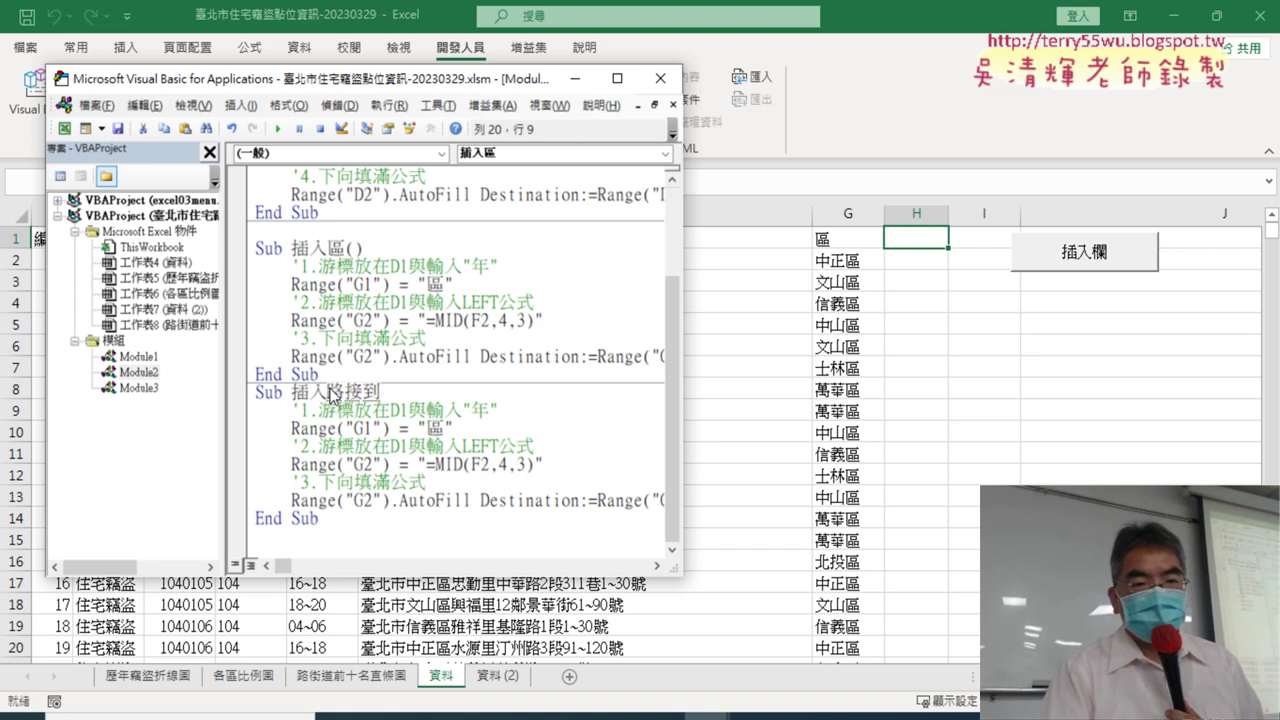
pyautogui.press('Down')
pyautogui.press('Return')
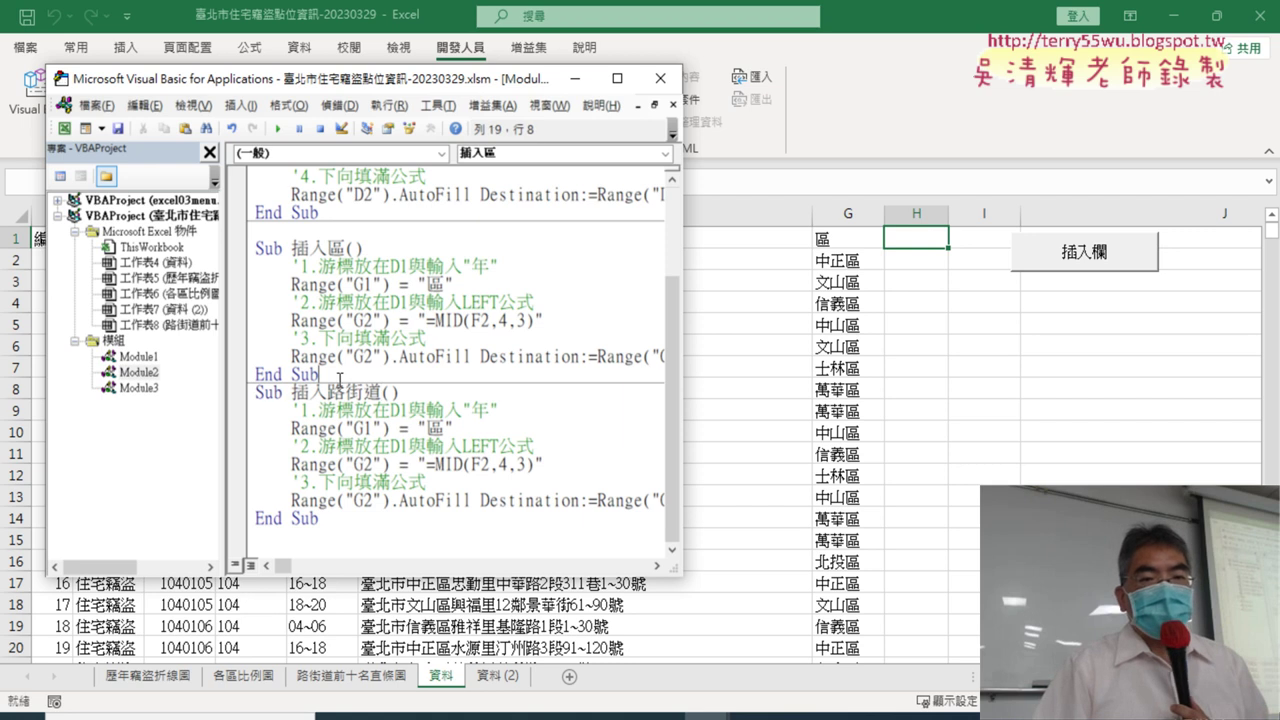
# Switch the header, formula and AutoFill cells to column H, with fill range H2:H3569
pyautogui.moveTo(344, 378); pyautogui.dragTo(240, 248)
pyautogui.click(410, 430)
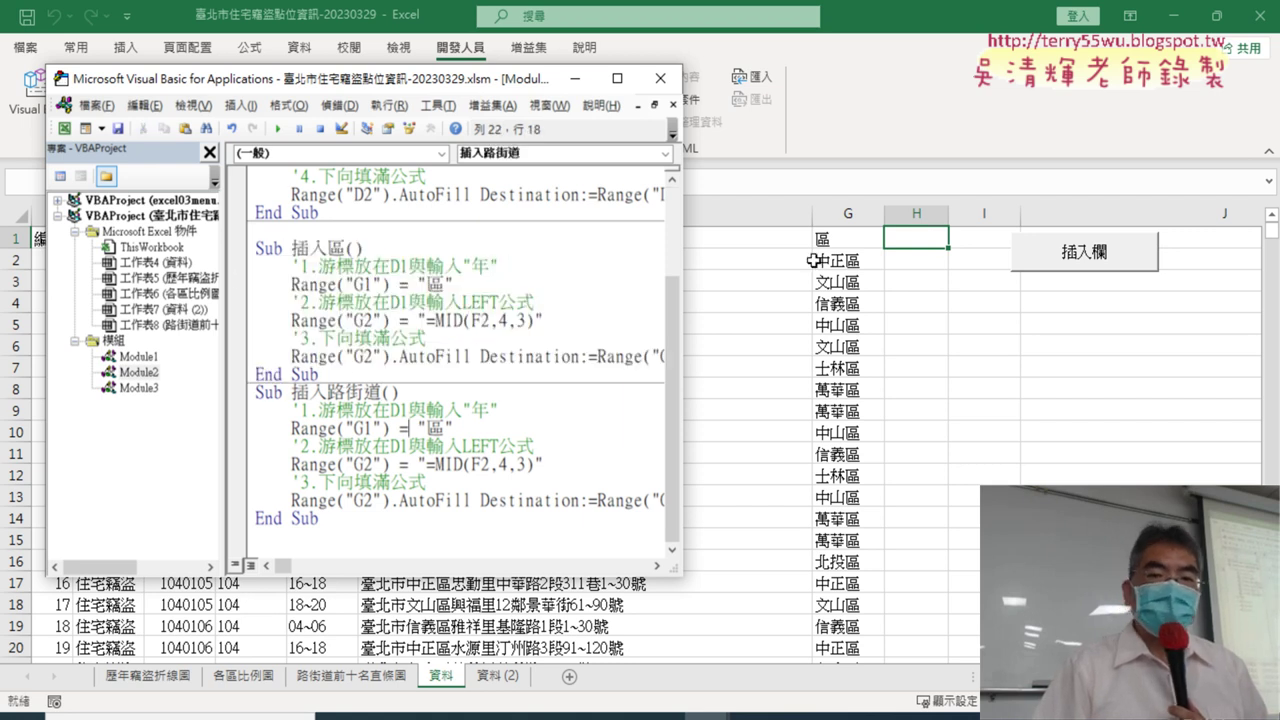
pyautogui.moveTo(368, 432); pyautogui.dragTo(358, 432)
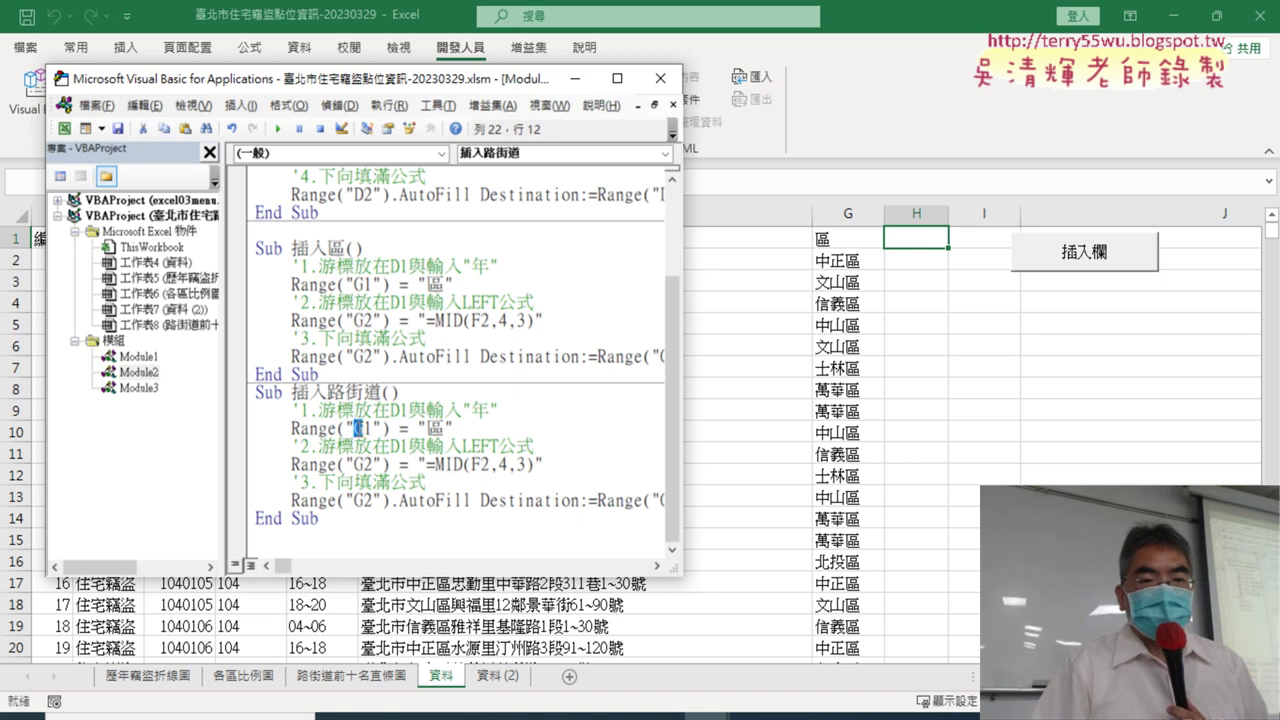
pyautogui.write('H')
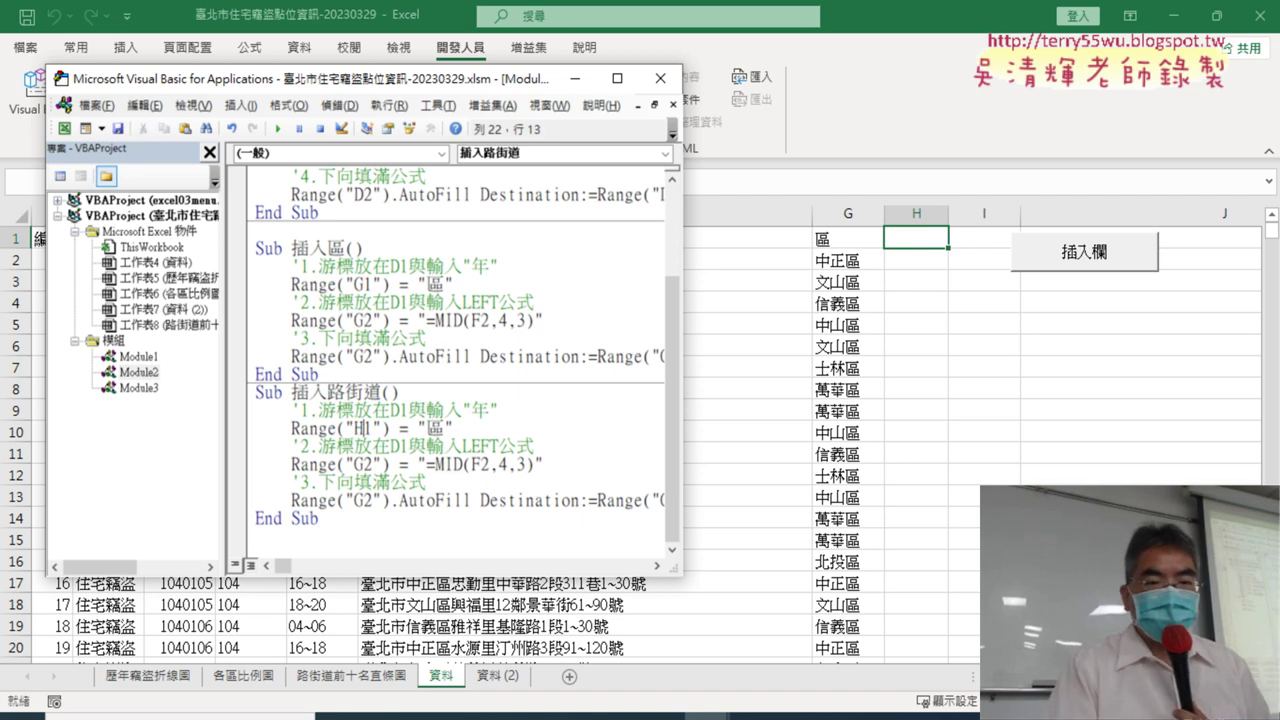
pyautogui.moveTo(368, 464); pyautogui.dragTo(358, 464)
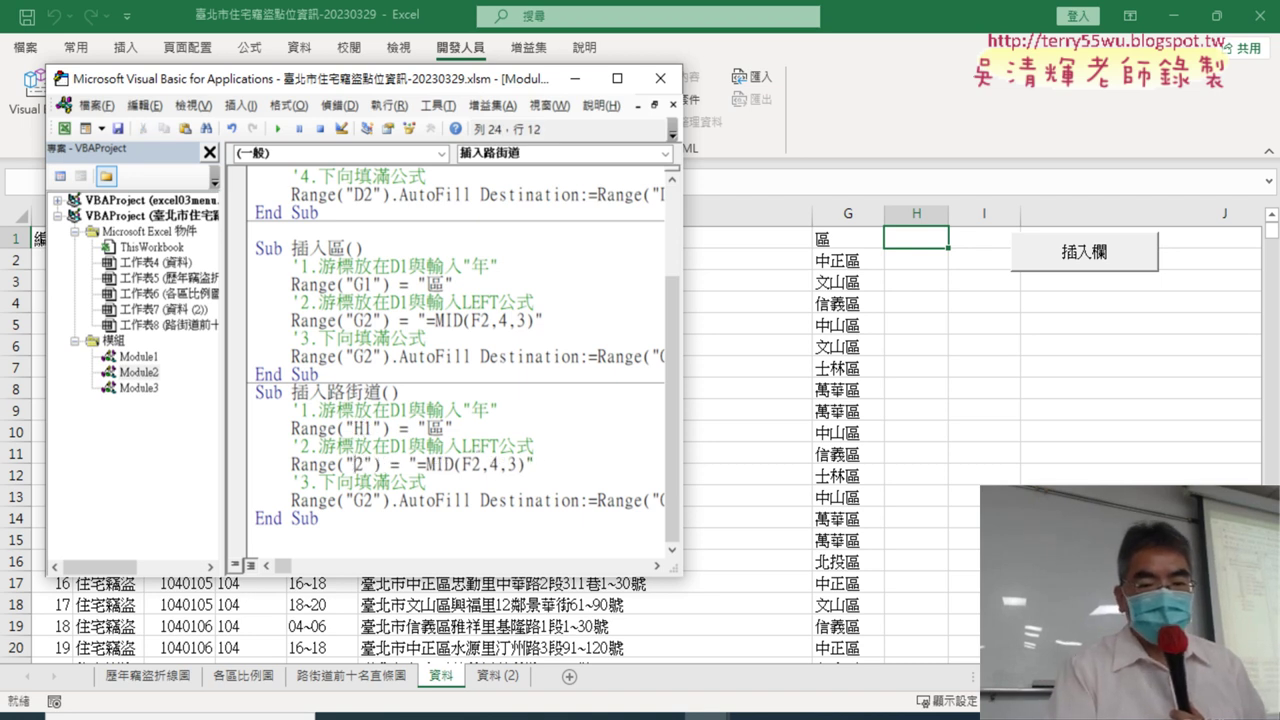
pyautogui.write('H')
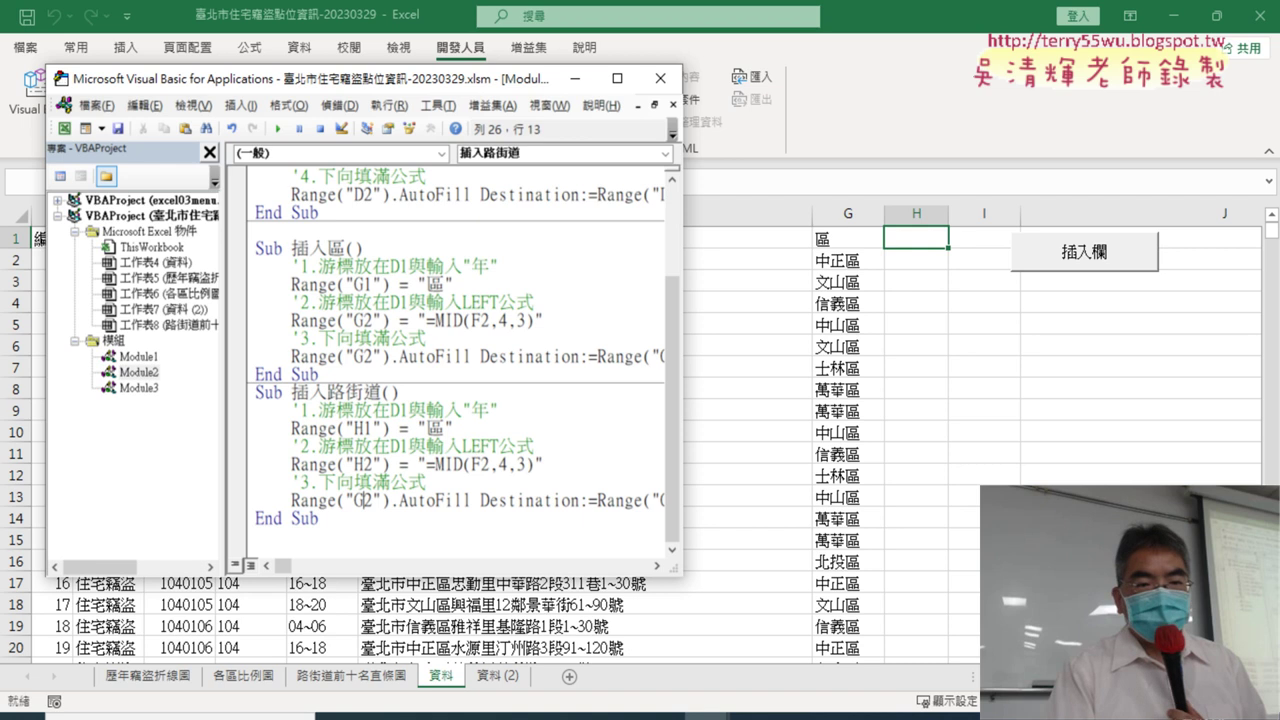
pyautogui.moveTo(366, 500); pyautogui.dragTo(357, 500)
pyautogui.write('H')
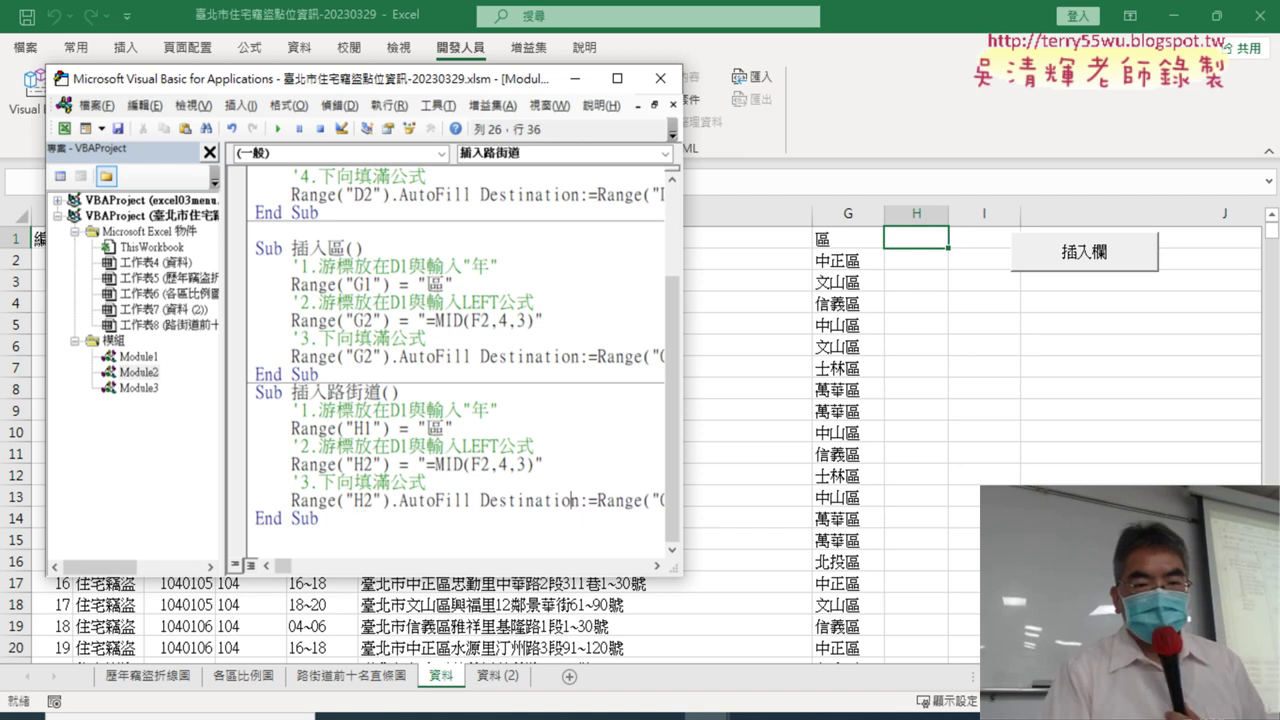
pyautogui.press('Right')
pyautogui.press('Right')
pyautogui.press('Right')
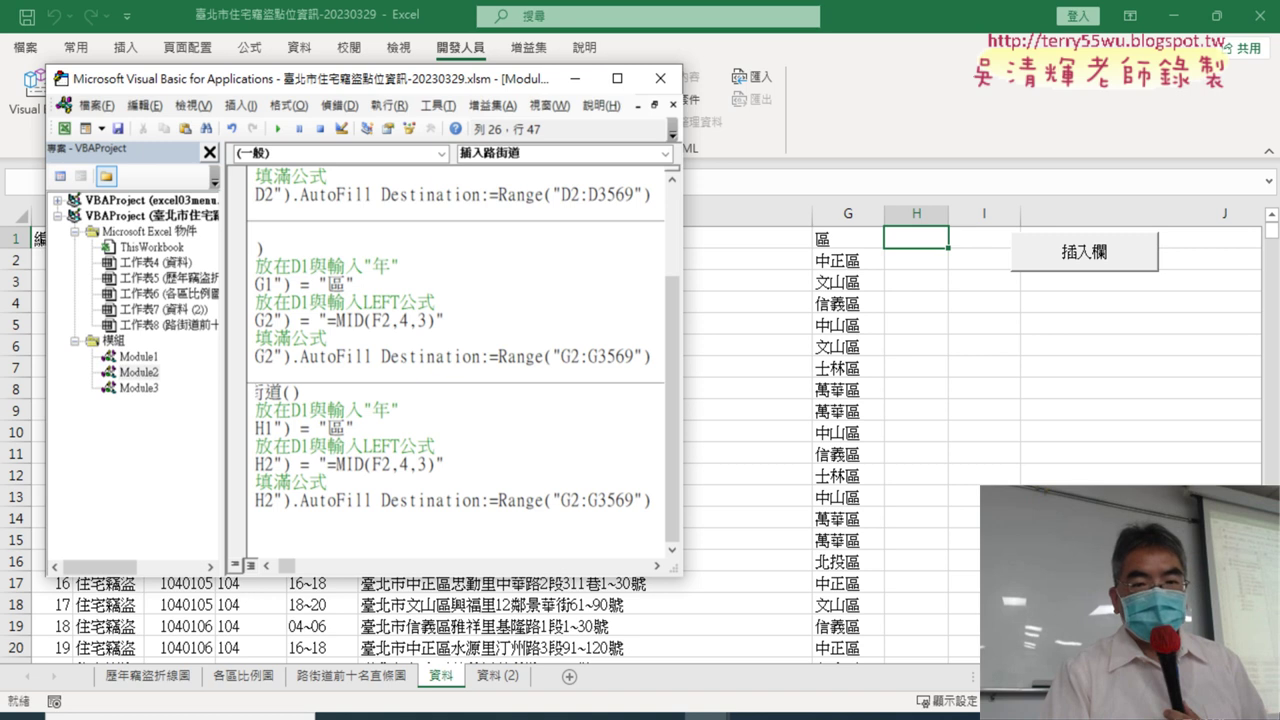
pyautogui.press('BackSpace')
pyautogui.write('H')
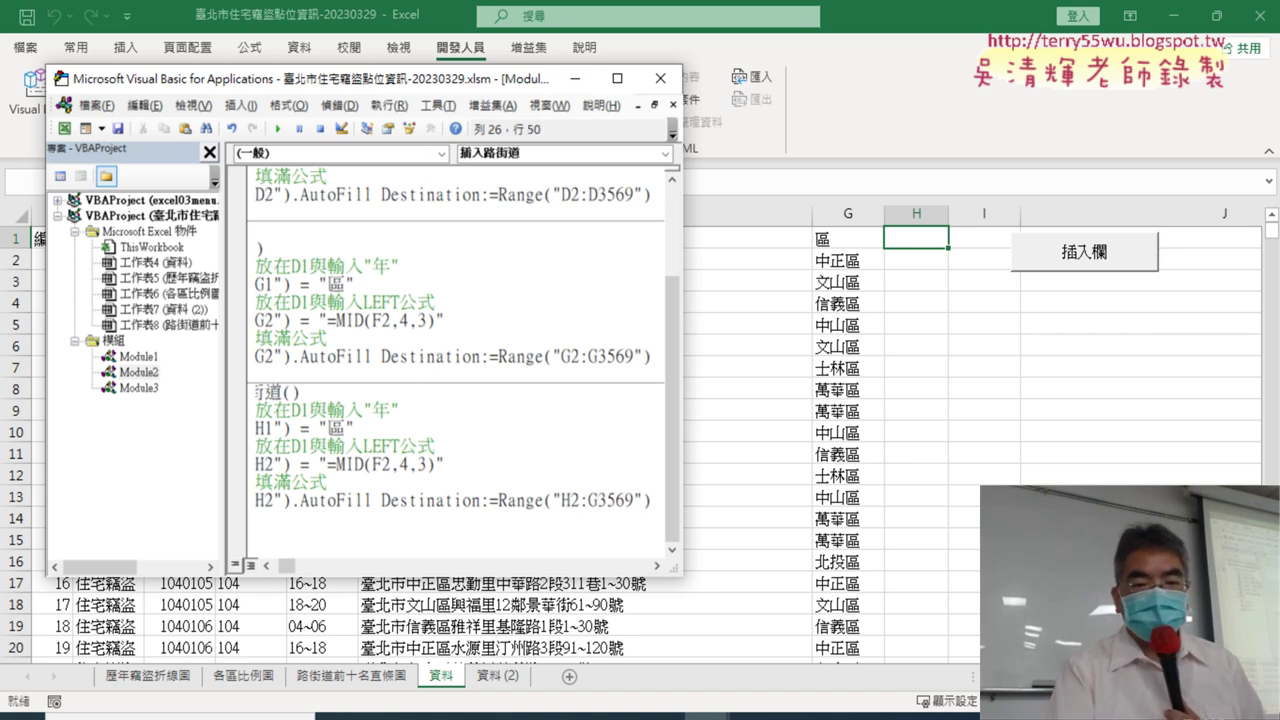
pyautogui.press('BackSpace')
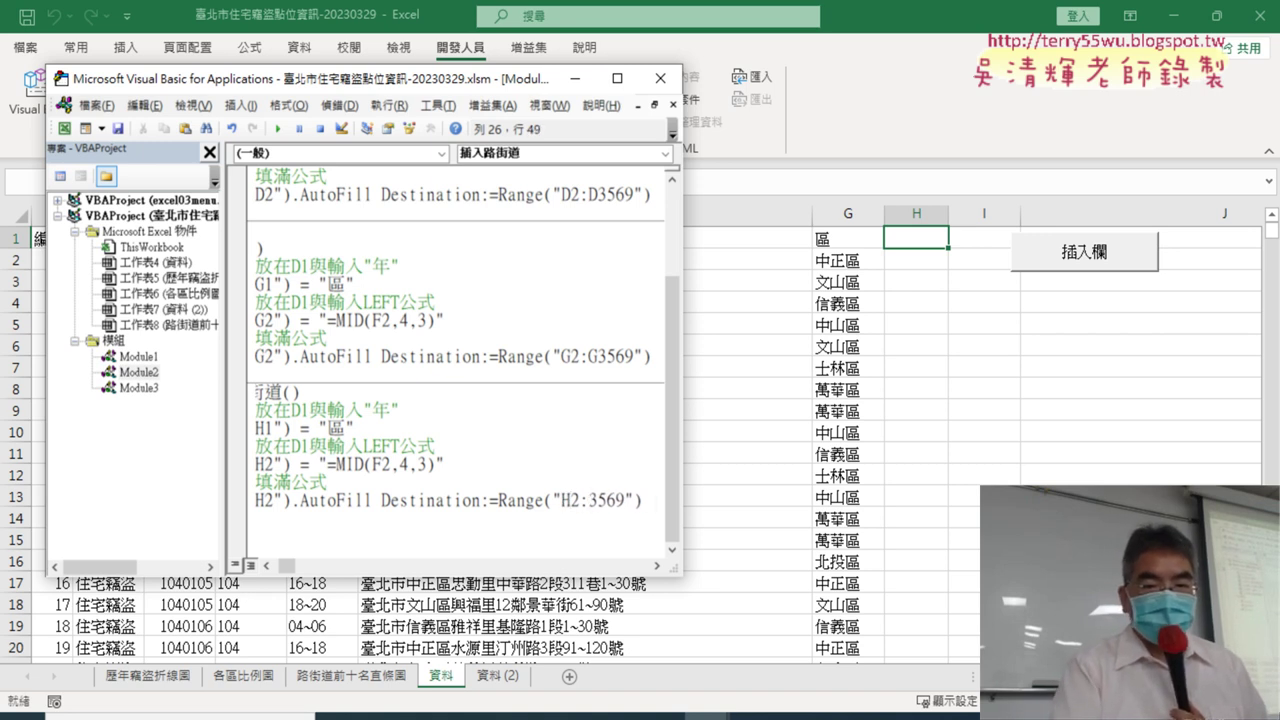
pyautogui.write('H')
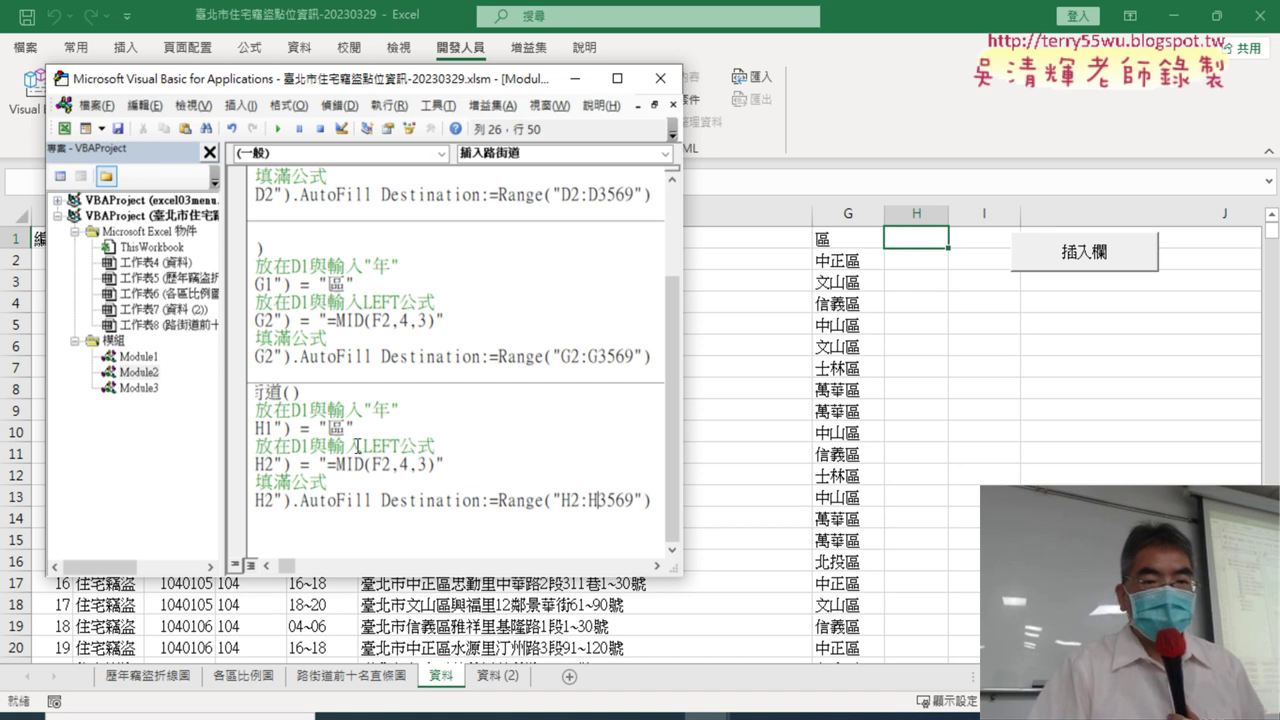
# Replace the 區 header text with 路街道 copied from the macro name, then return to the workbook
pyautogui.moveTo(286, 566); pyautogui.dragTo(277, 566)
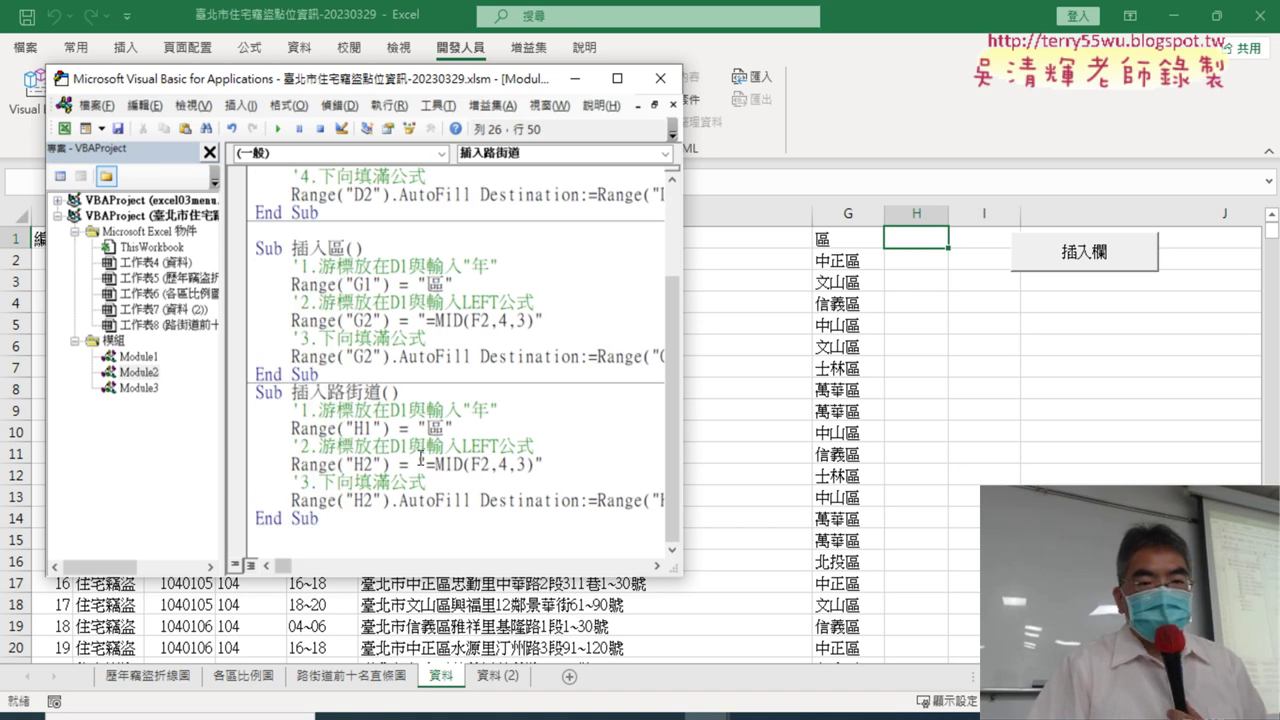
pyautogui.doubleClick(433, 428)
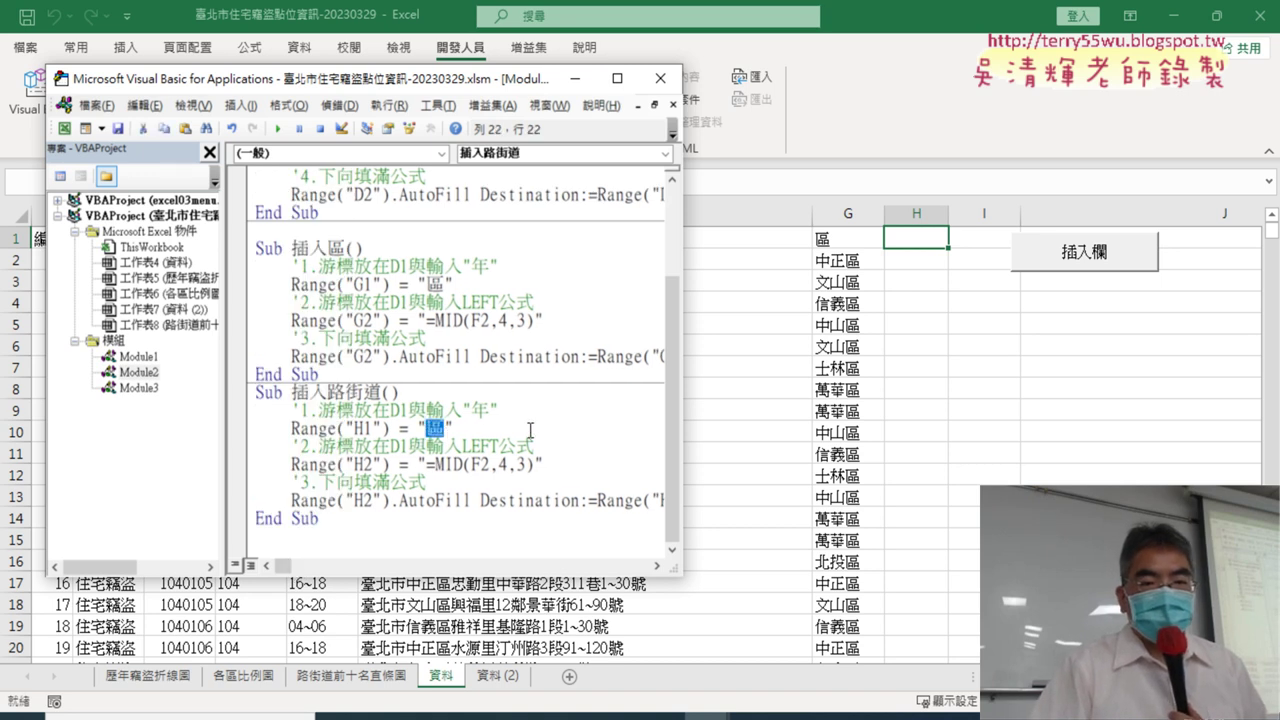
pyautogui.moveTo(328, 392); pyautogui.dragTo(364, 392)
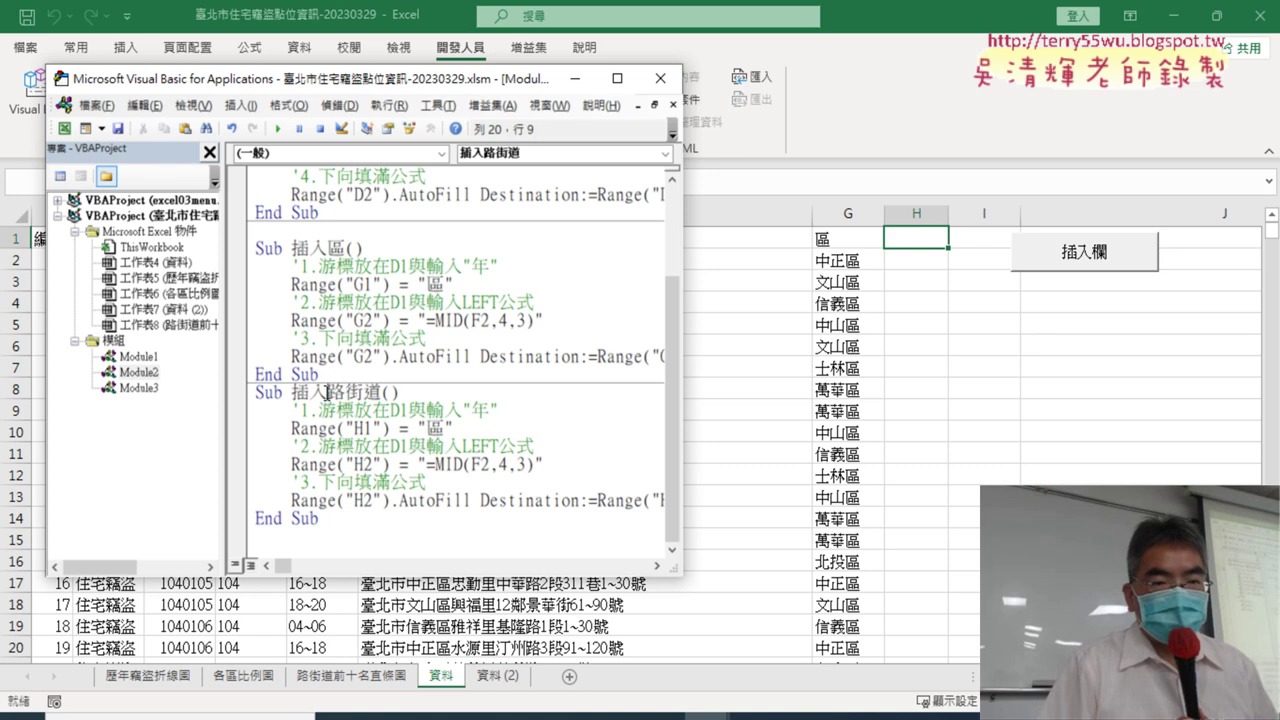
pyautogui.rightClick(366, 390)
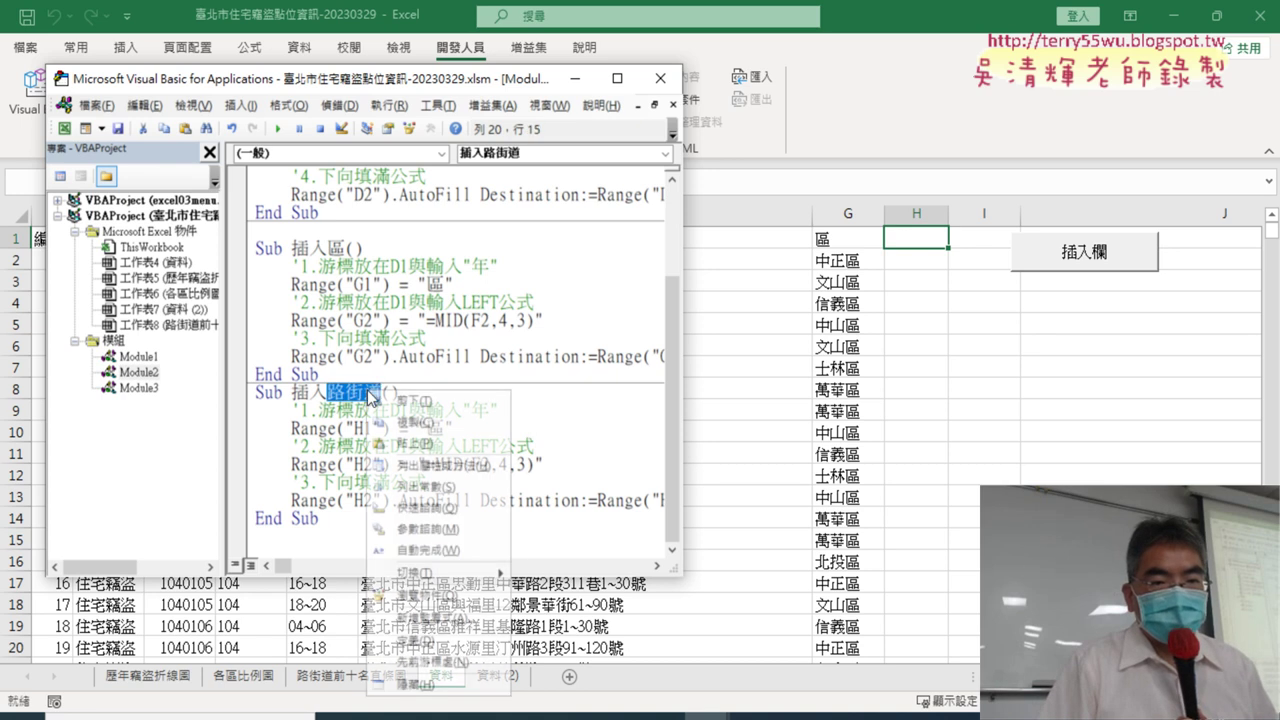
pyautogui.click(424, 428)
pyautogui.doubleClick(432, 428)
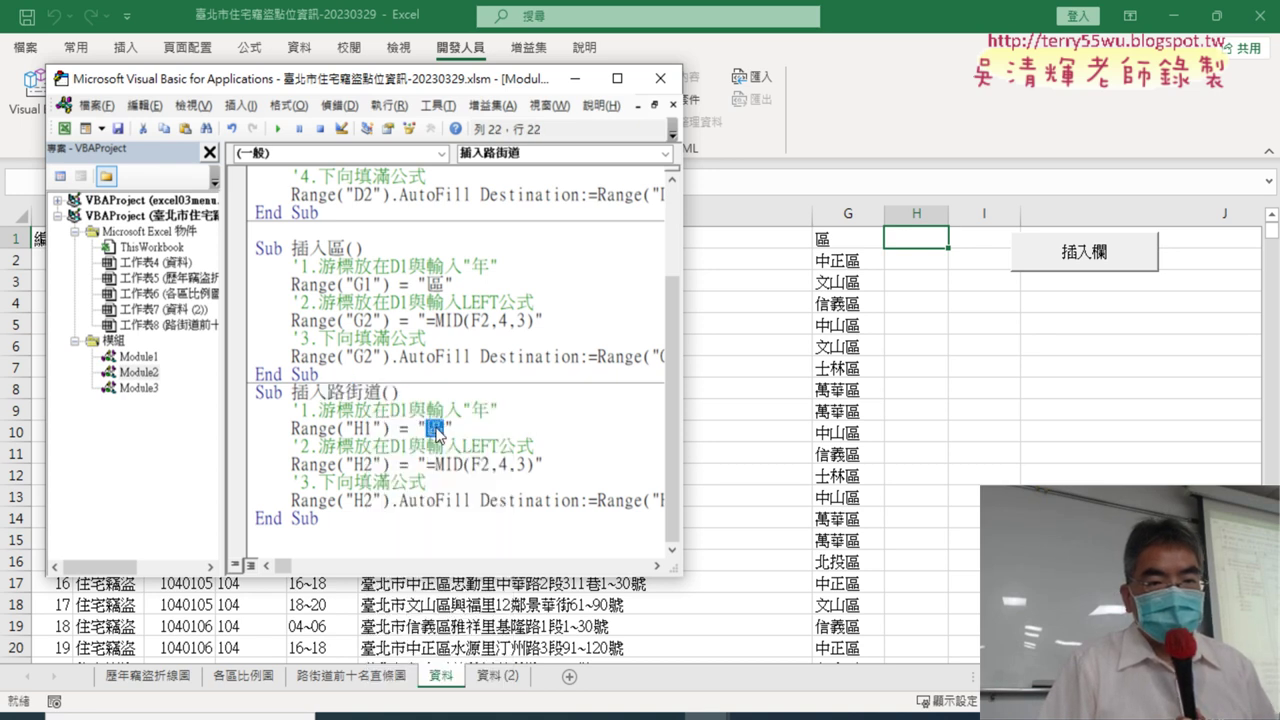
pyautogui.rightClick(436, 434)
pyautogui.click(549, 174)
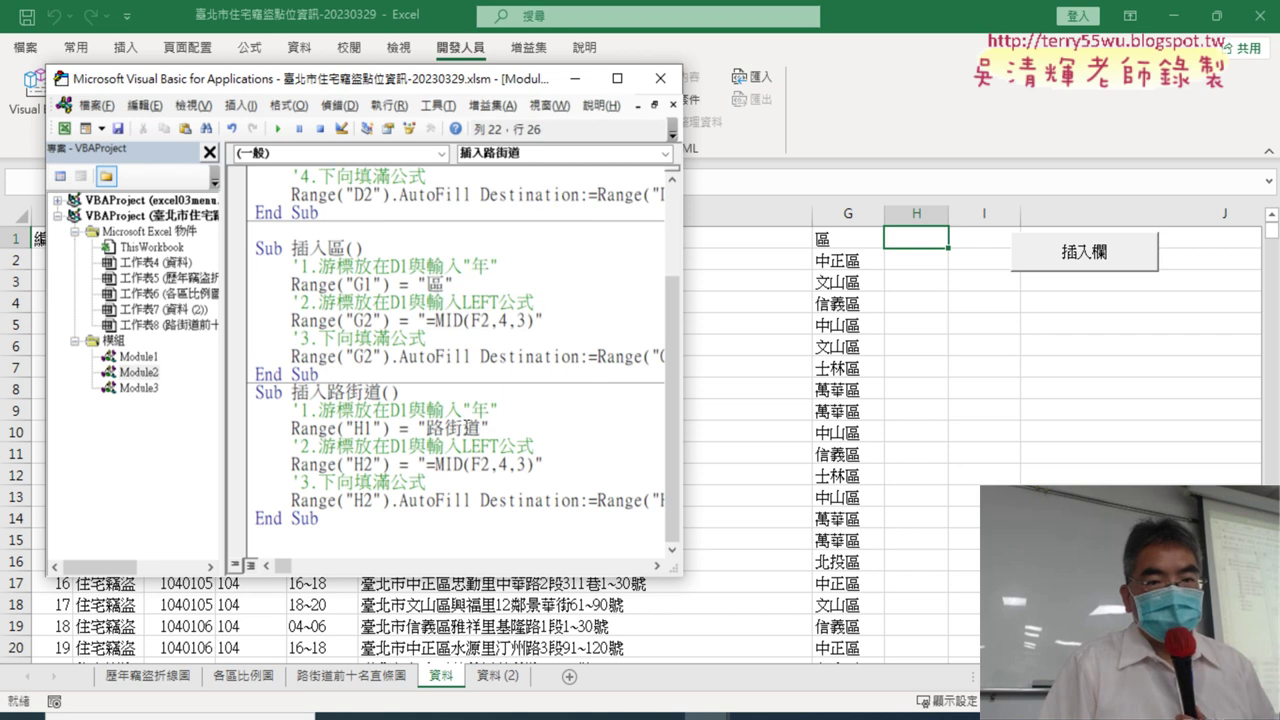
pyautogui.moveTo(427, 466); pyautogui.dragTo(510, 466)
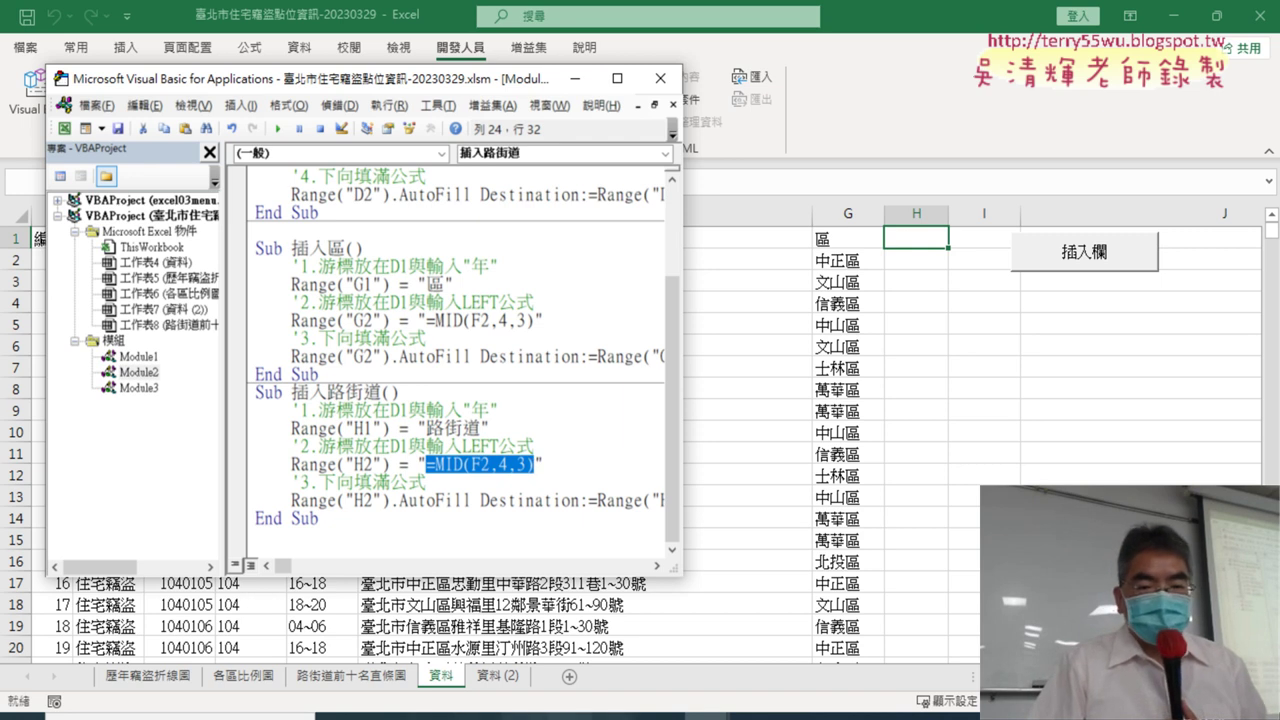
pyautogui.click(679, 695)
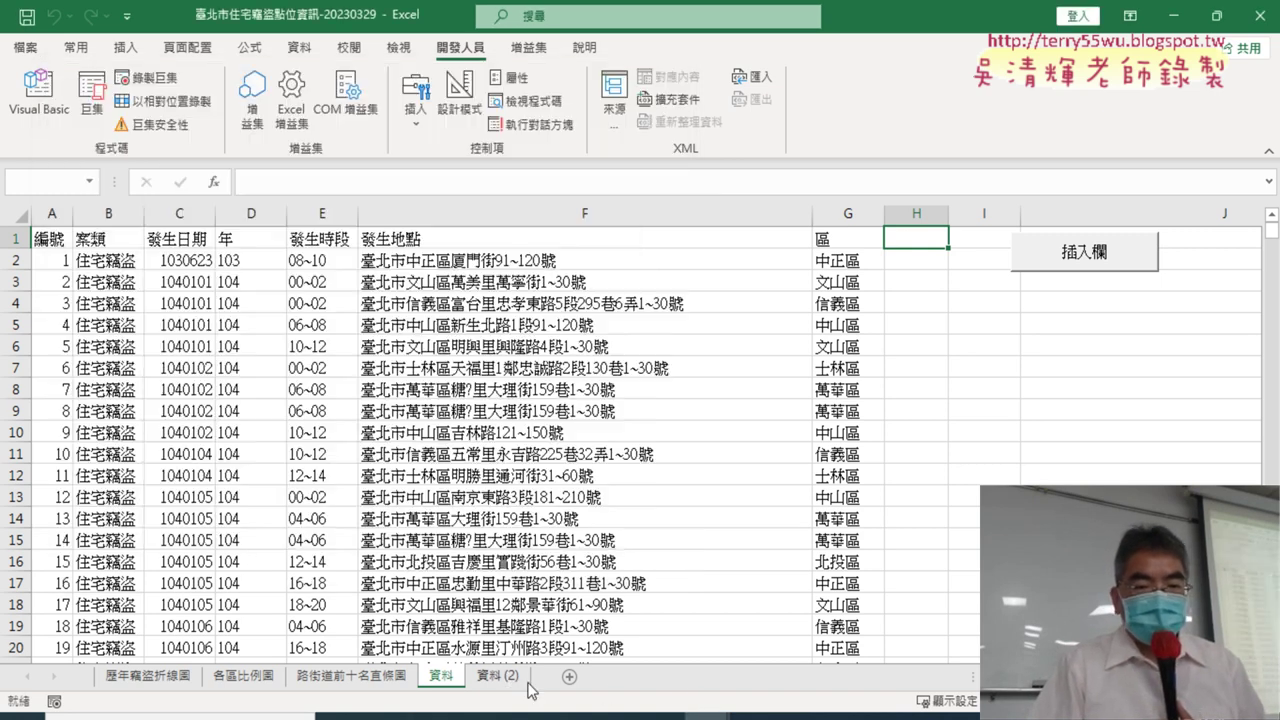
# Copy the long MID/IFERROR street formula from H2 on 資料 (2), then reopen Visual Basic
pyautogui.click(497, 679)
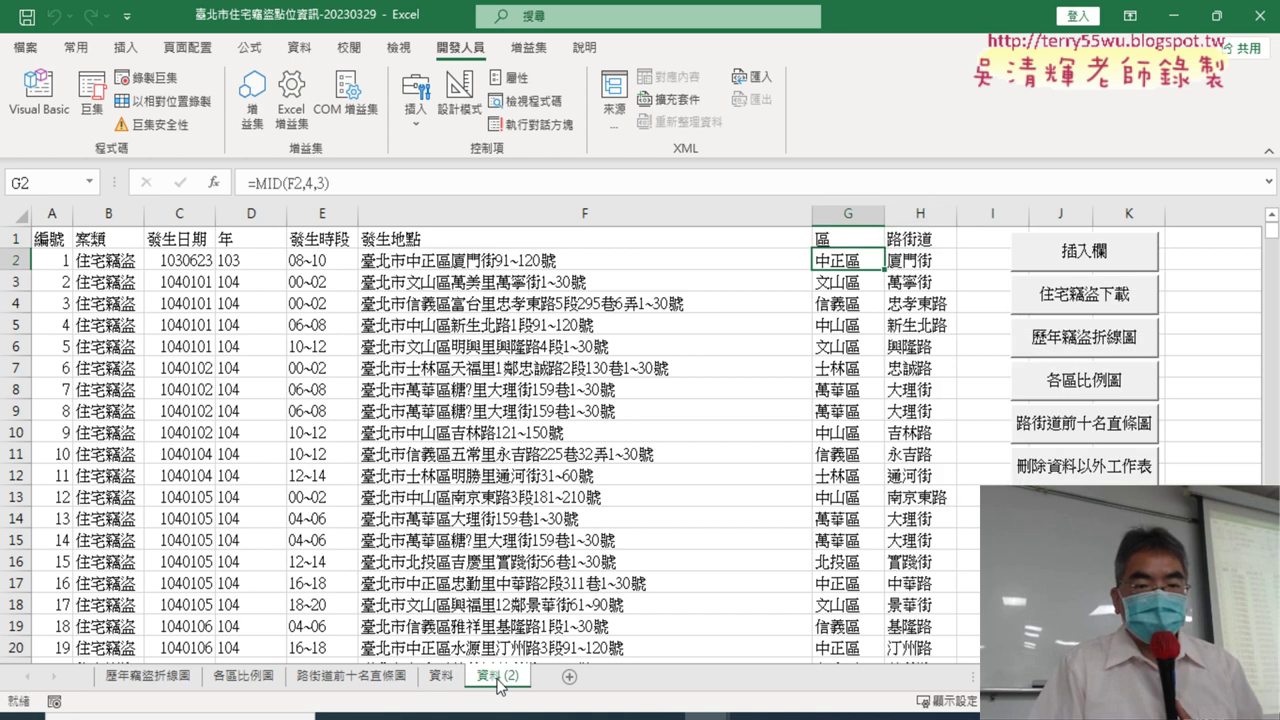
pyautogui.click(924, 261)
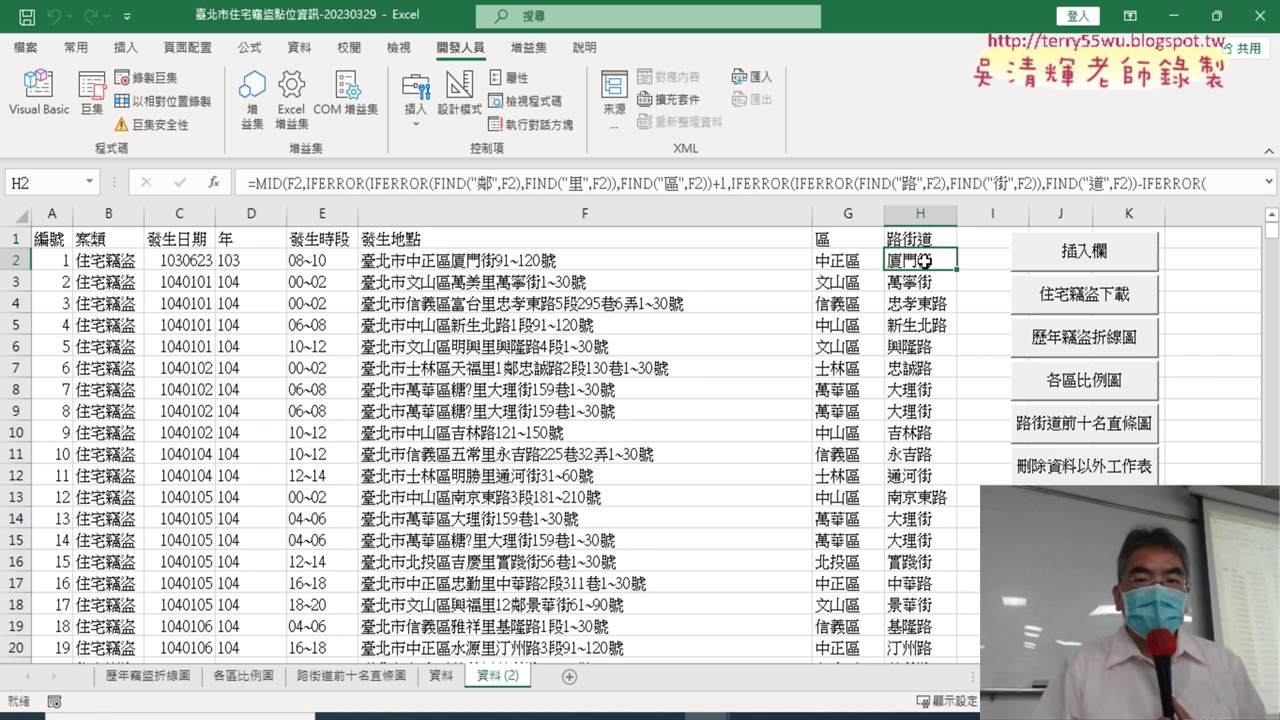
pyautogui.click(1268, 184)
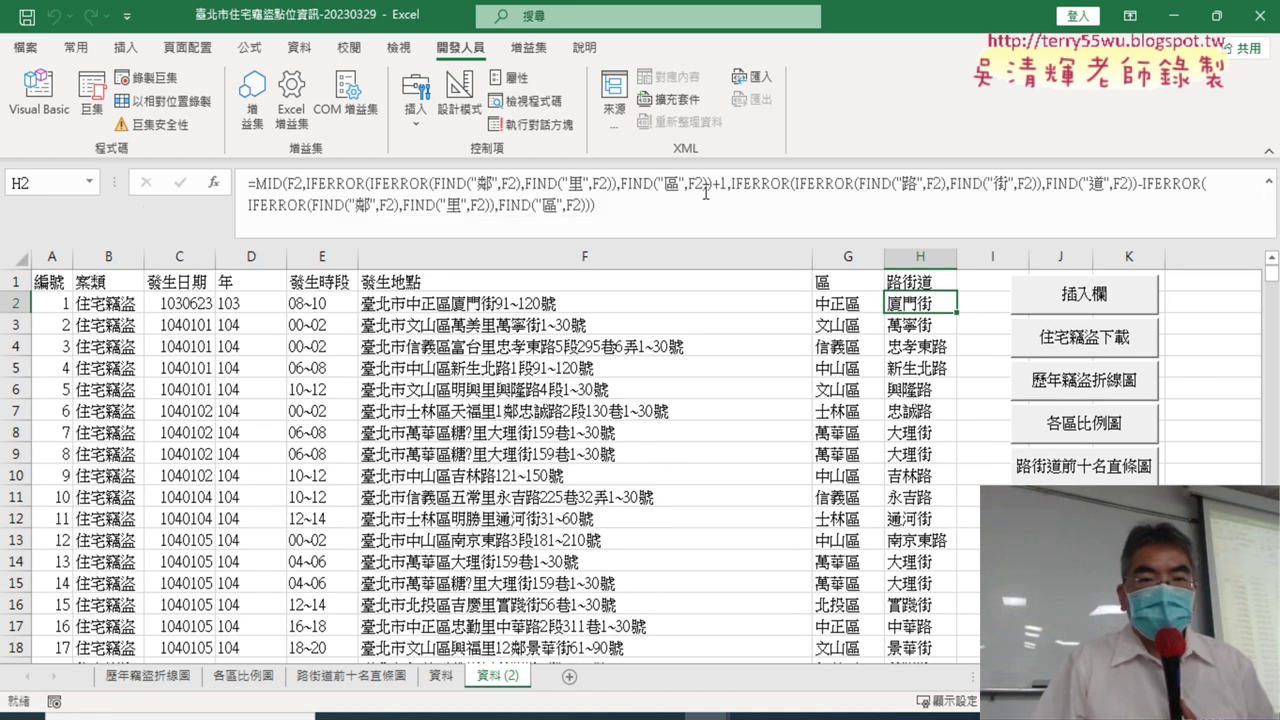
pyautogui.tripleClick(361, 190)
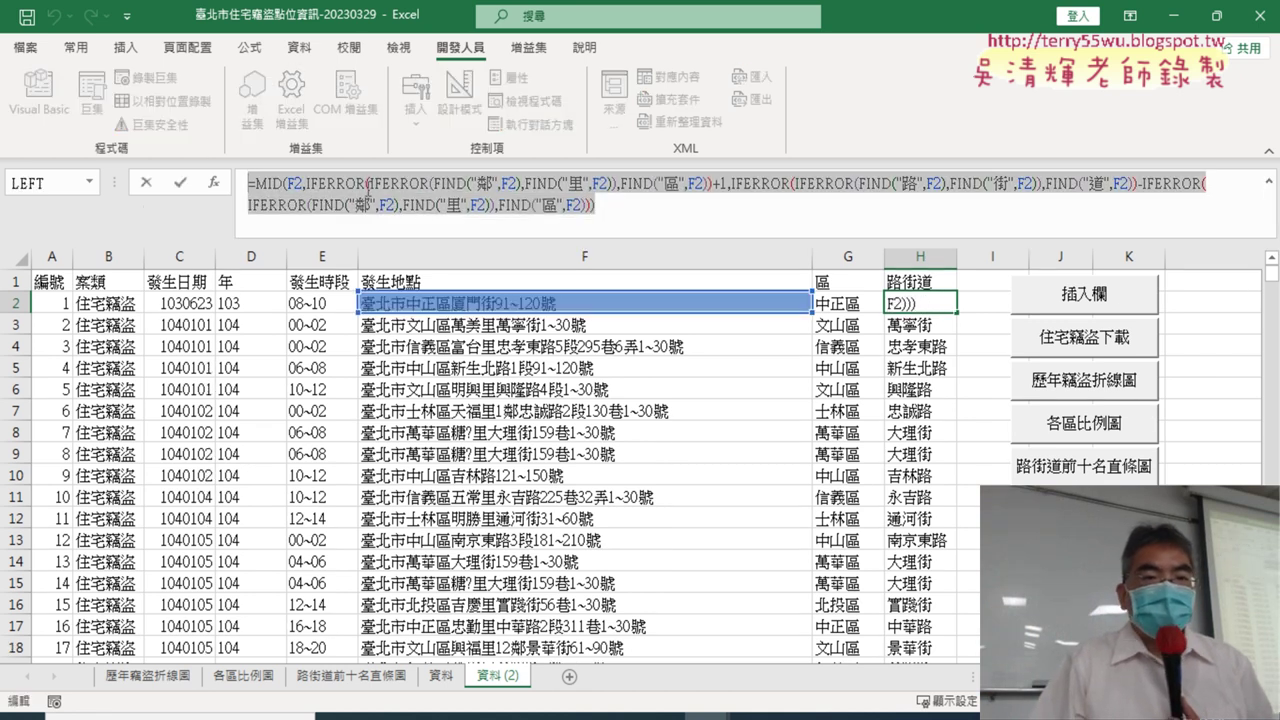
pyautogui.rightClick(368, 190)
pyautogui.click(415, 231)
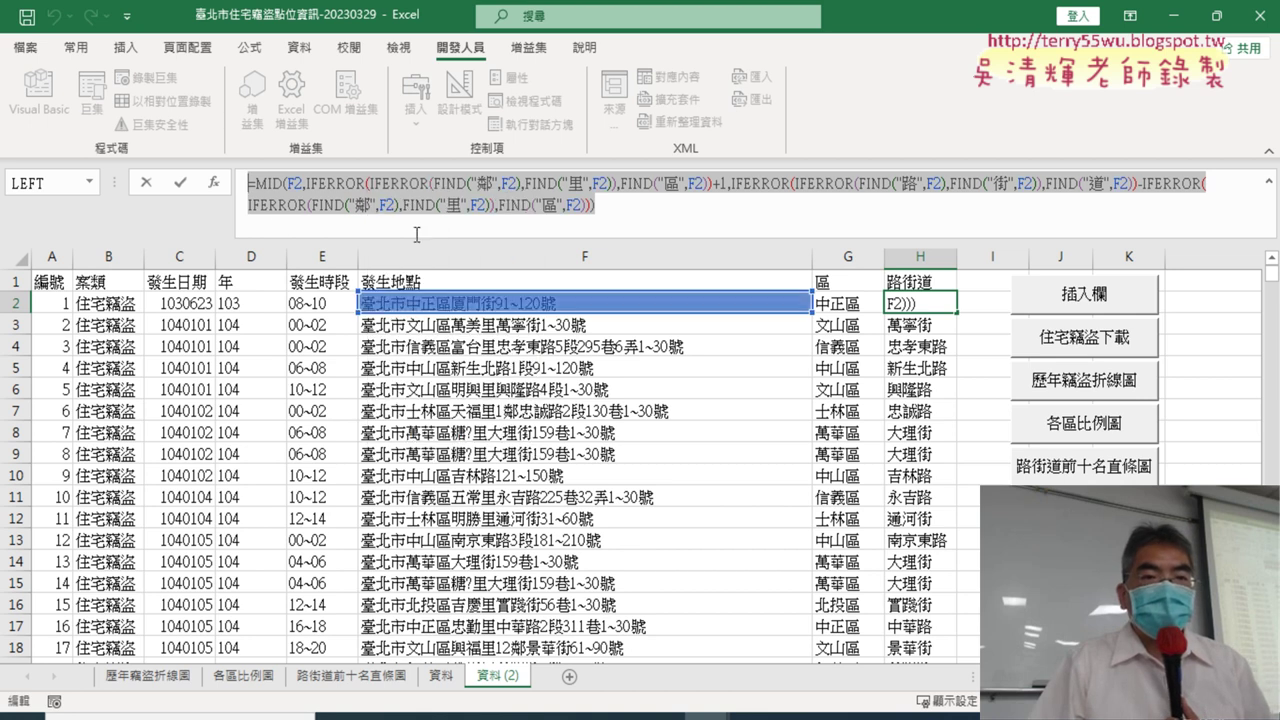
pyautogui.click(147, 184)
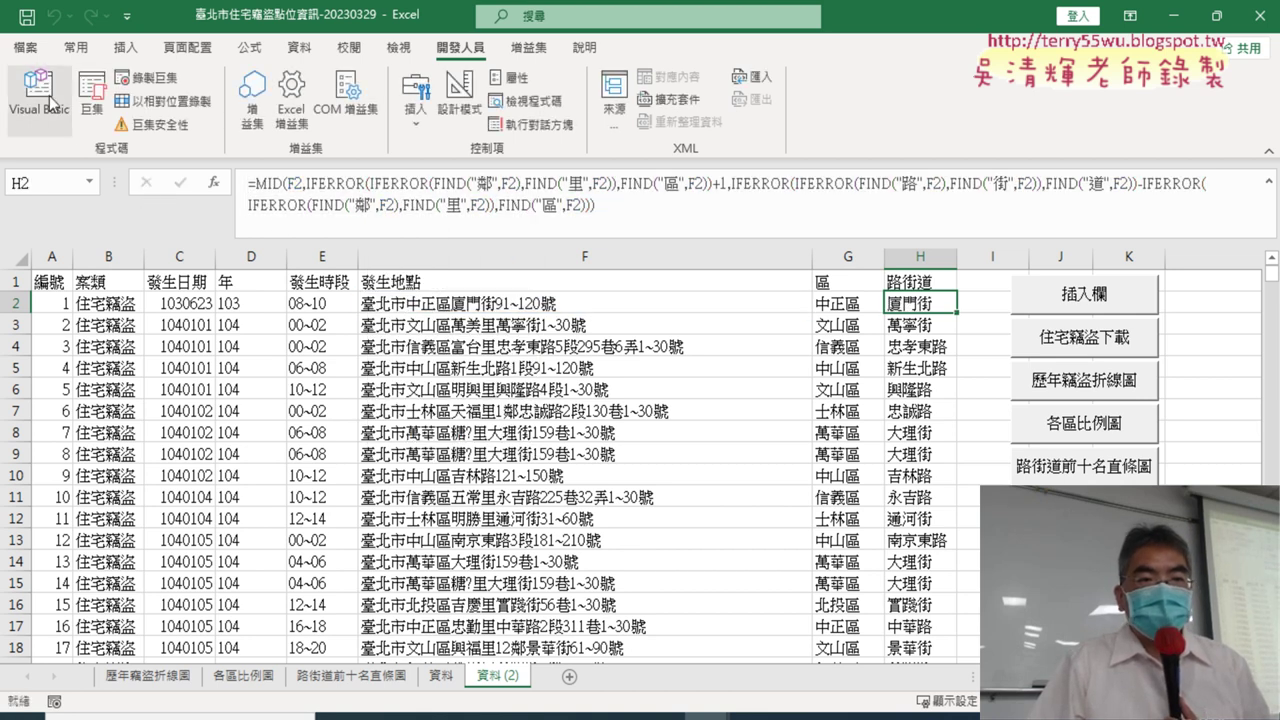
pyautogui.click(50, 100)
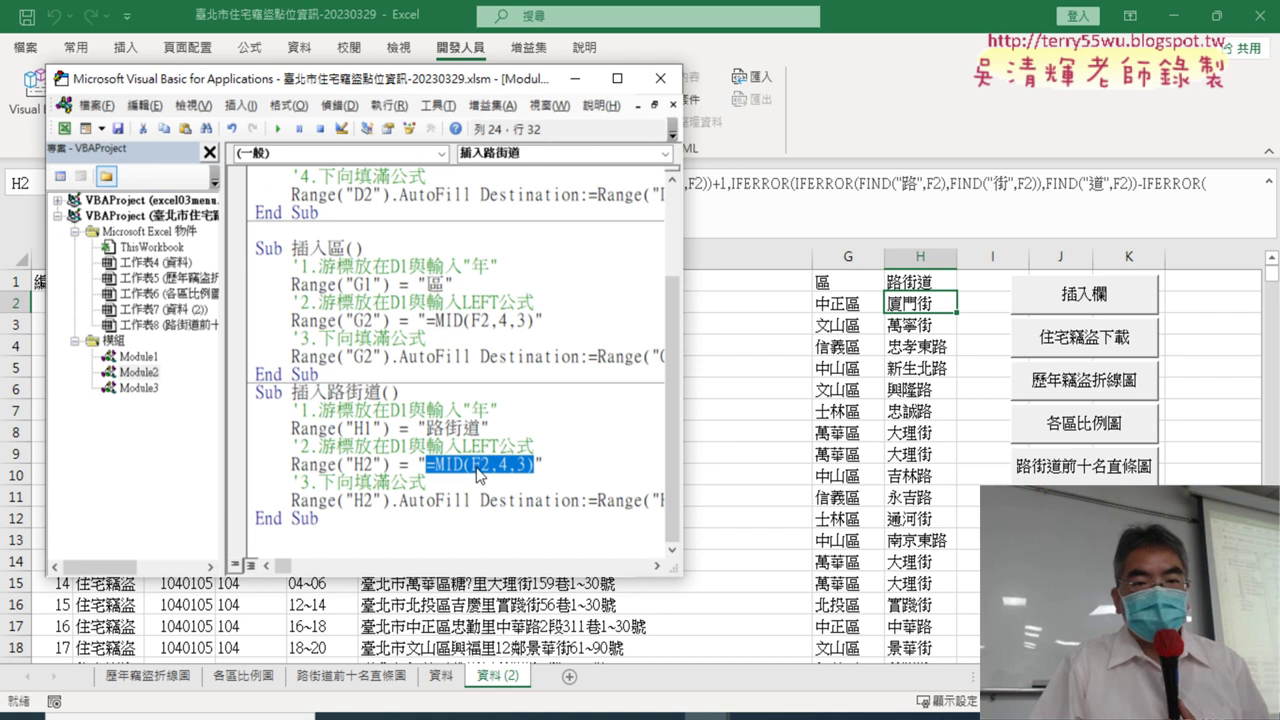
# Mark the quotes around =MID(F2,4,3), then paste the long street formula over it
pyautogui.moveTo(485, 85); pyautogui.dragTo(615, 220)
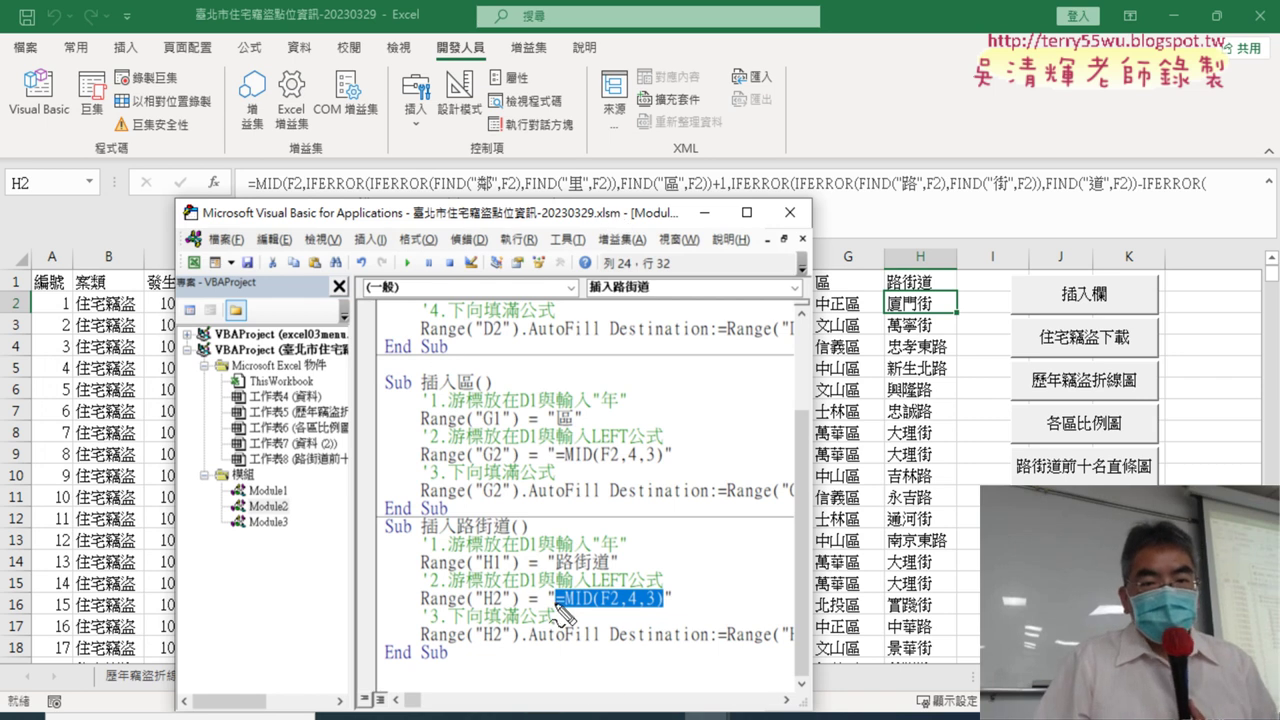
pyautogui.moveTo(555, 588); pyautogui.dragTo(562, 600)
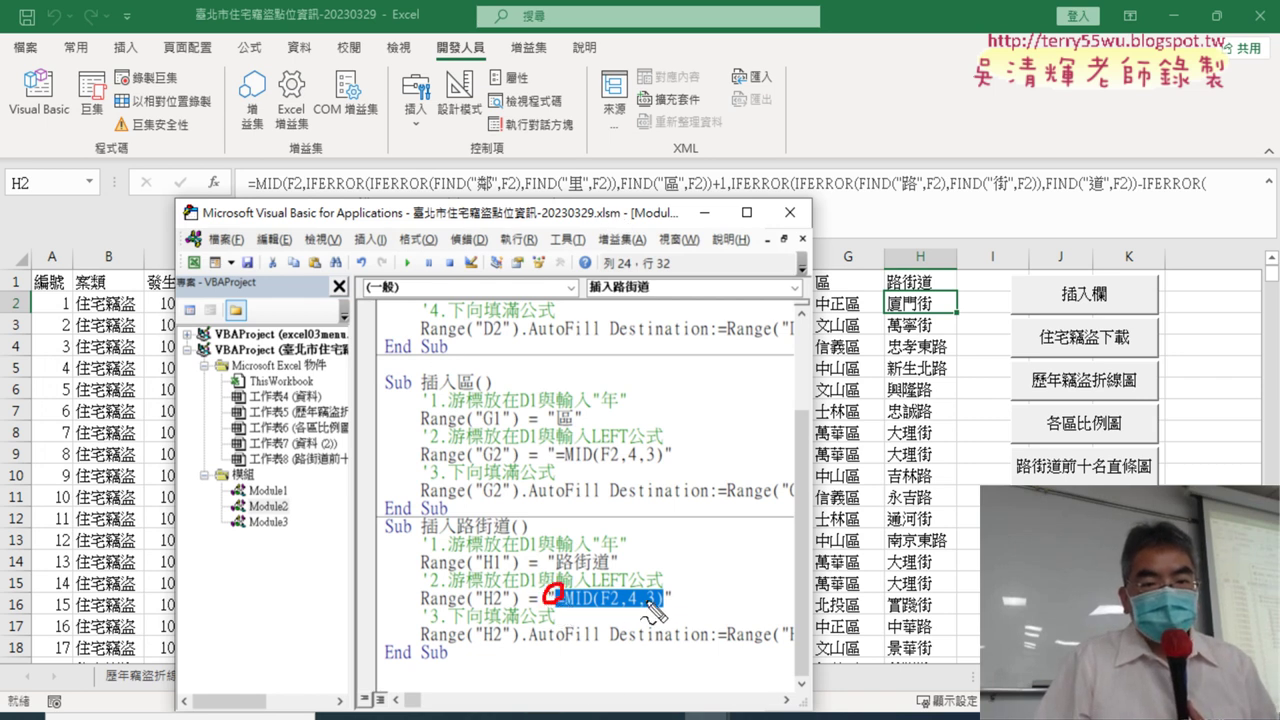
pyautogui.moveTo(664, 590); pyautogui.dragTo(668, 600)
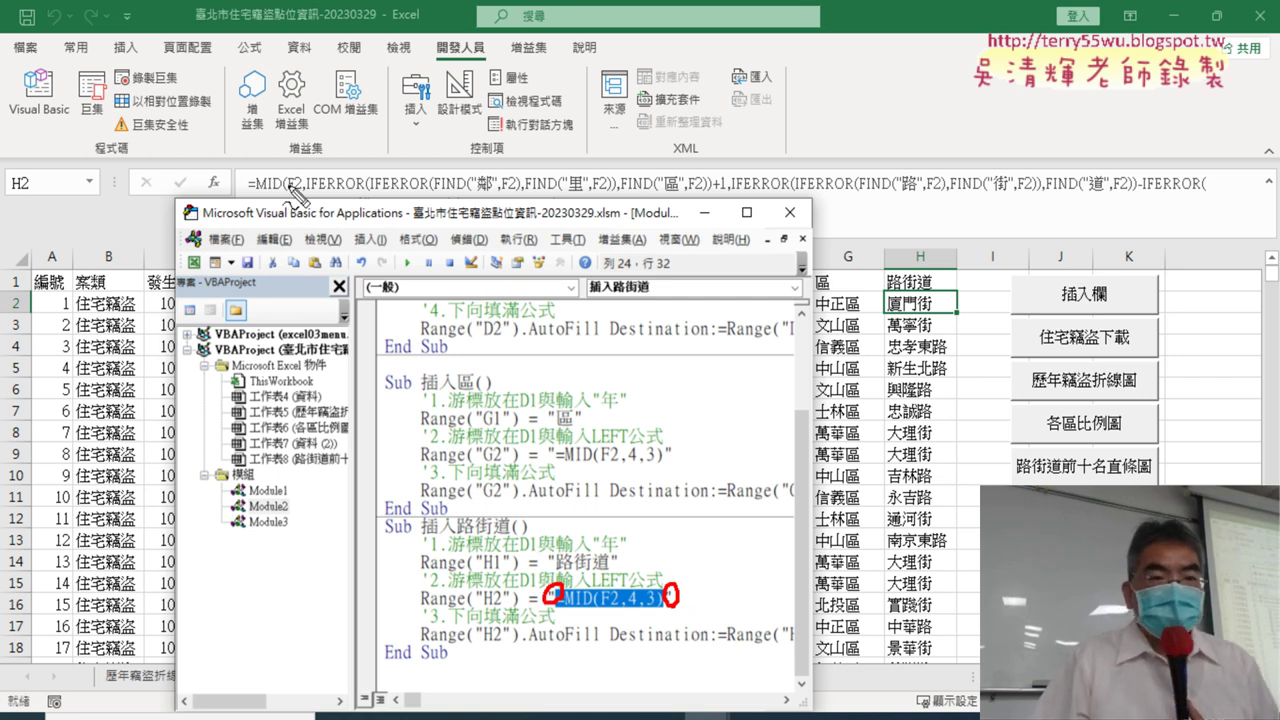
pyautogui.moveTo(476, 184); pyautogui.dragTo(492, 186)
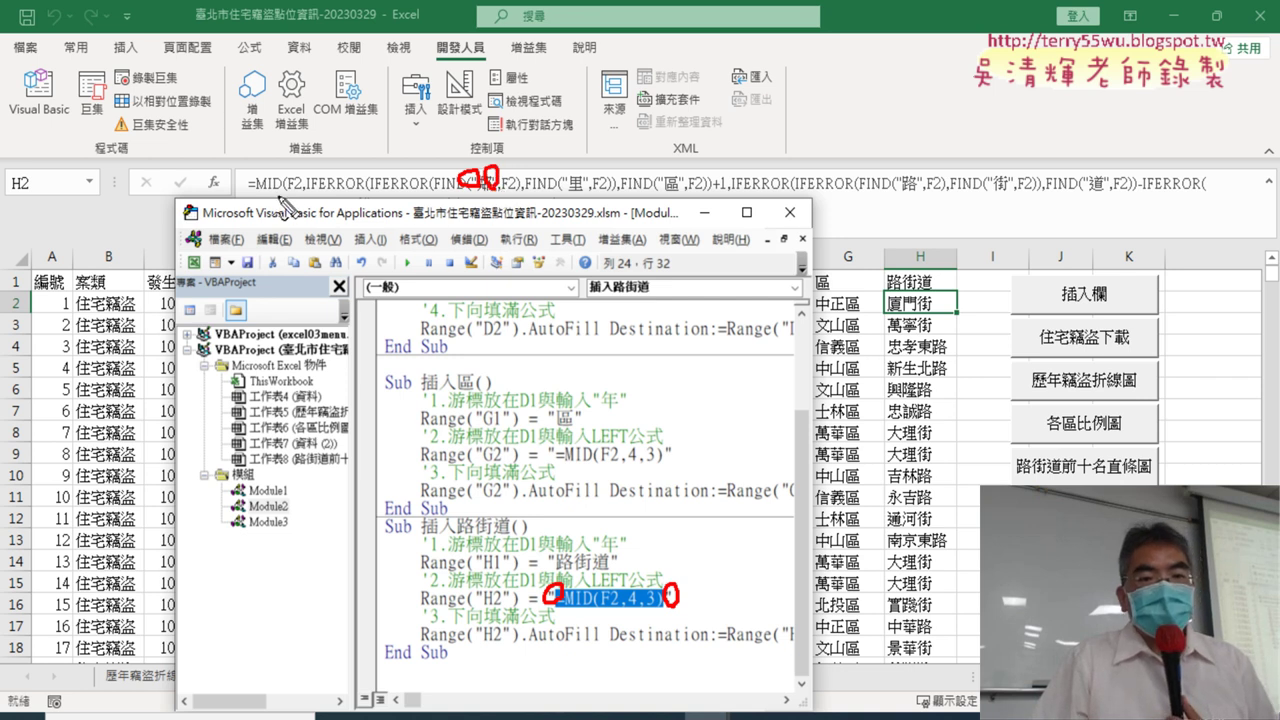
pyautogui.moveTo(276, 186); pyautogui.dragTo(626, 561)
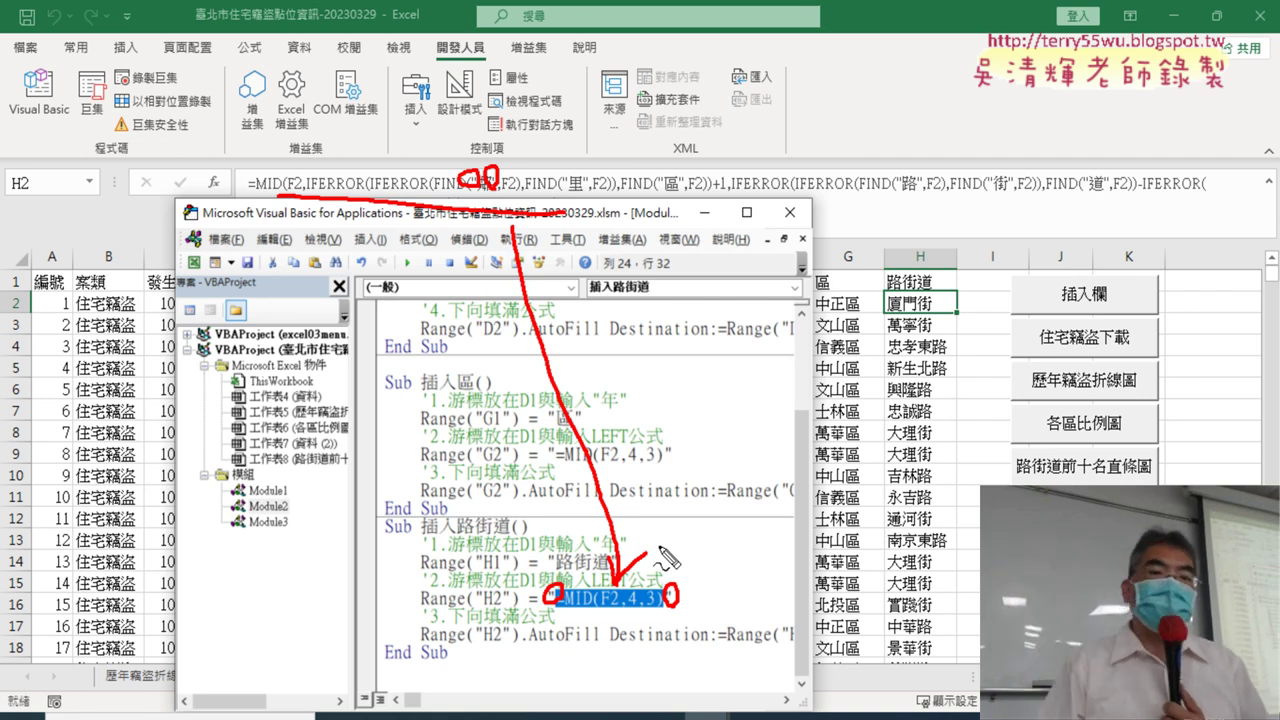
pyautogui.press('Escape')
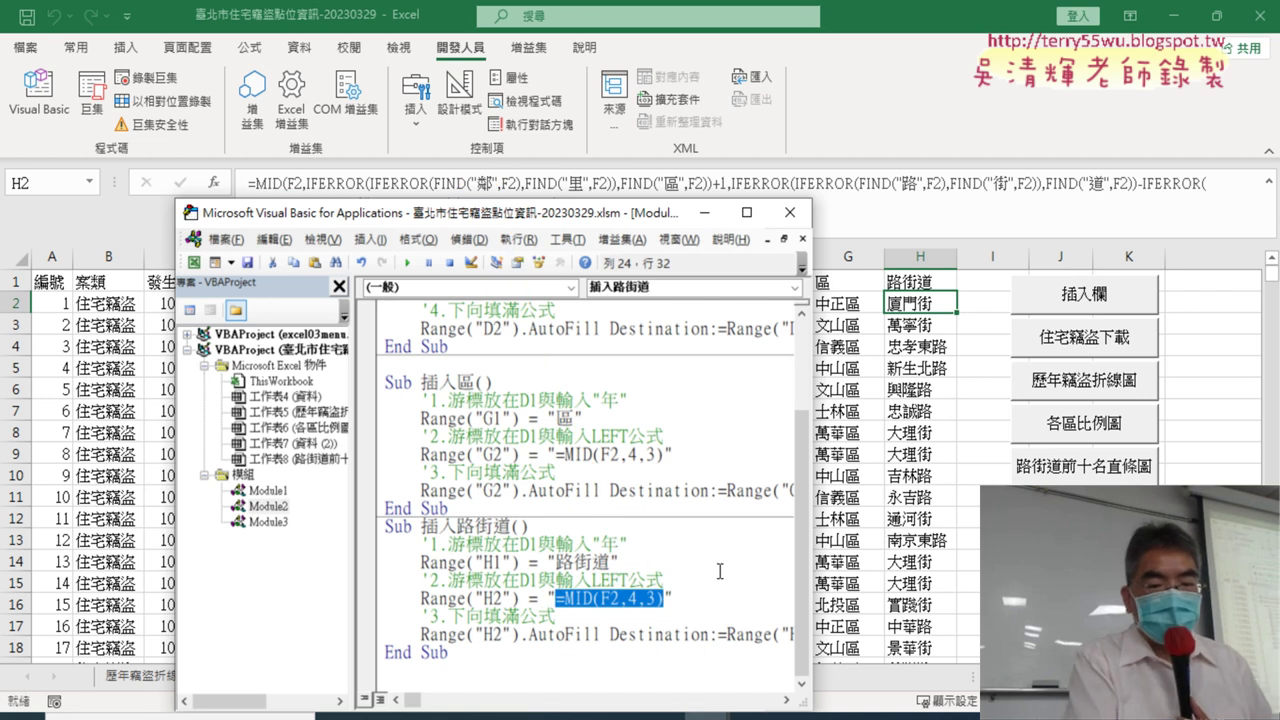
pyautogui.hotkey('ctrl', 'v')
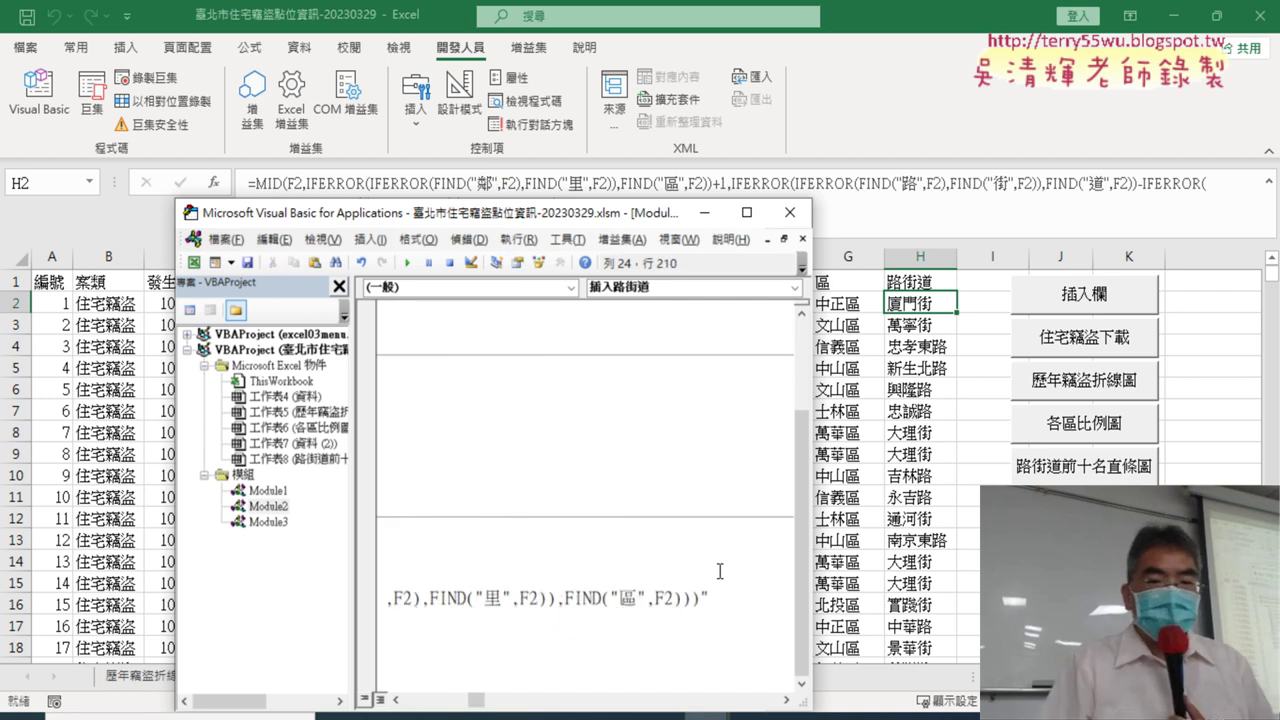
# Dismiss the compile error and undo the paste, putting =MID(F2,4,3) back on the Range("H2") line
pyautogui.click(557, 502)
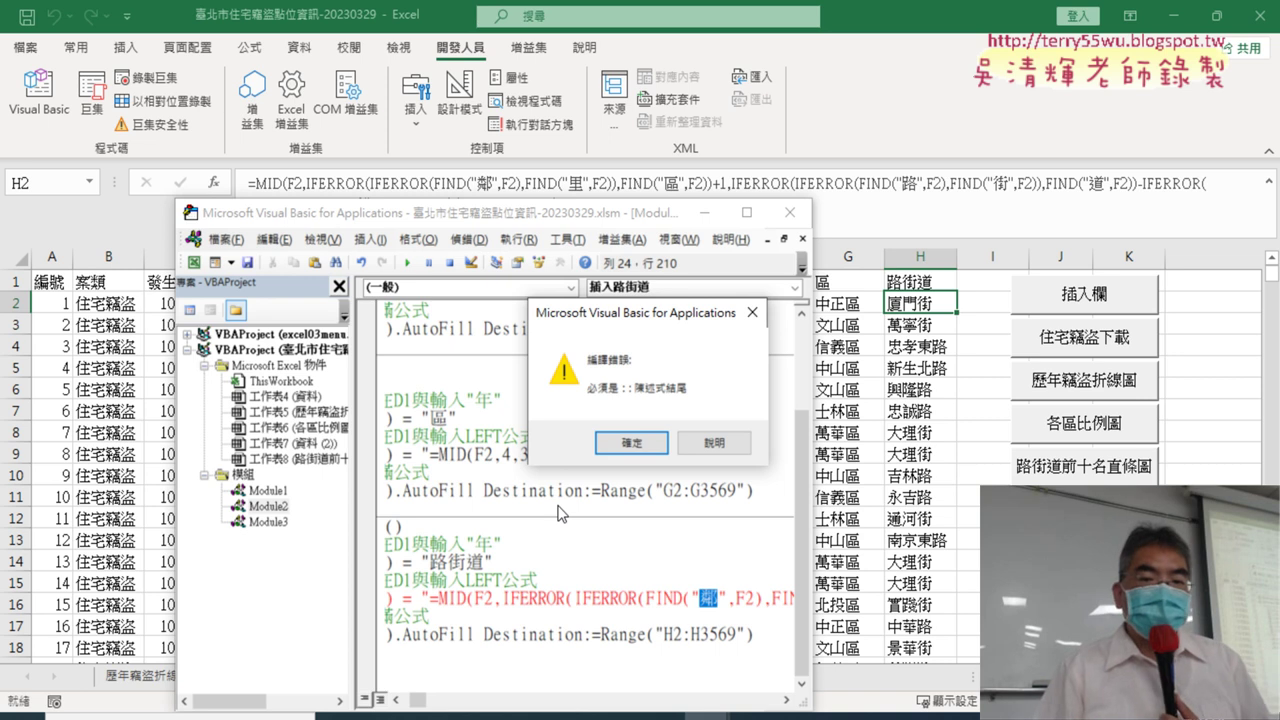
pyautogui.click(631, 443)
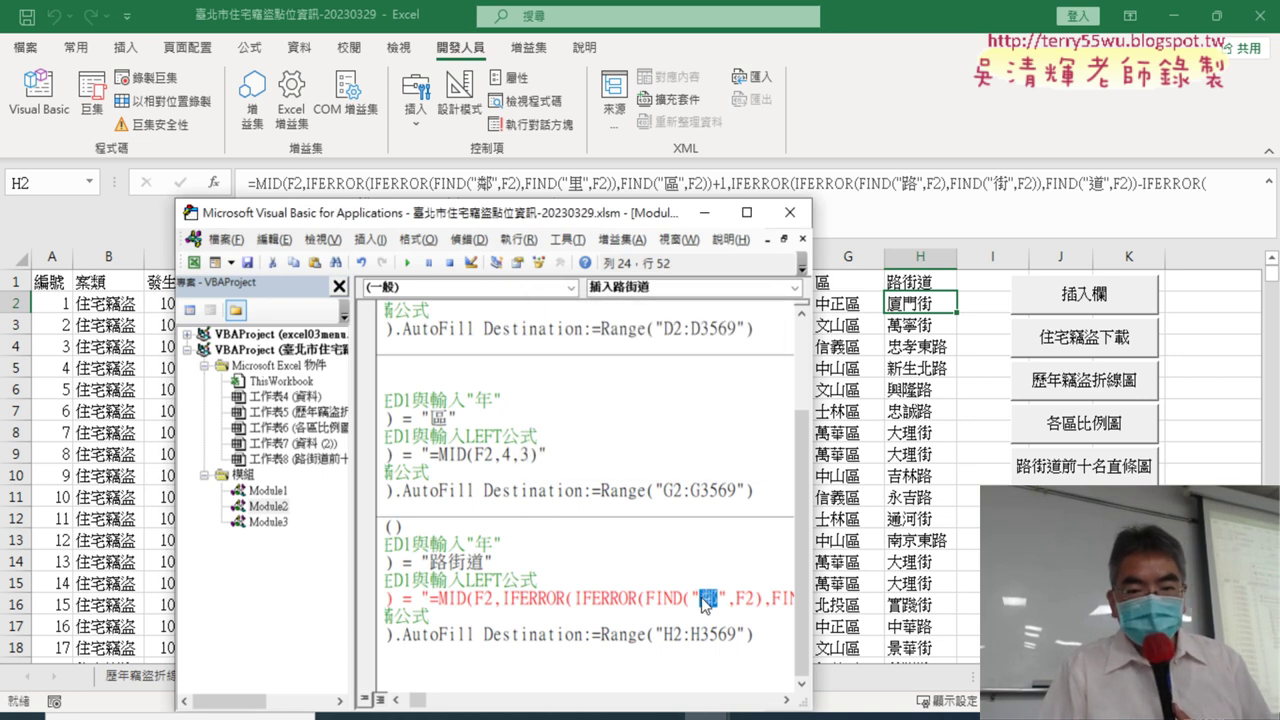
pyautogui.write('鄰')
pyautogui.click(693, 597)
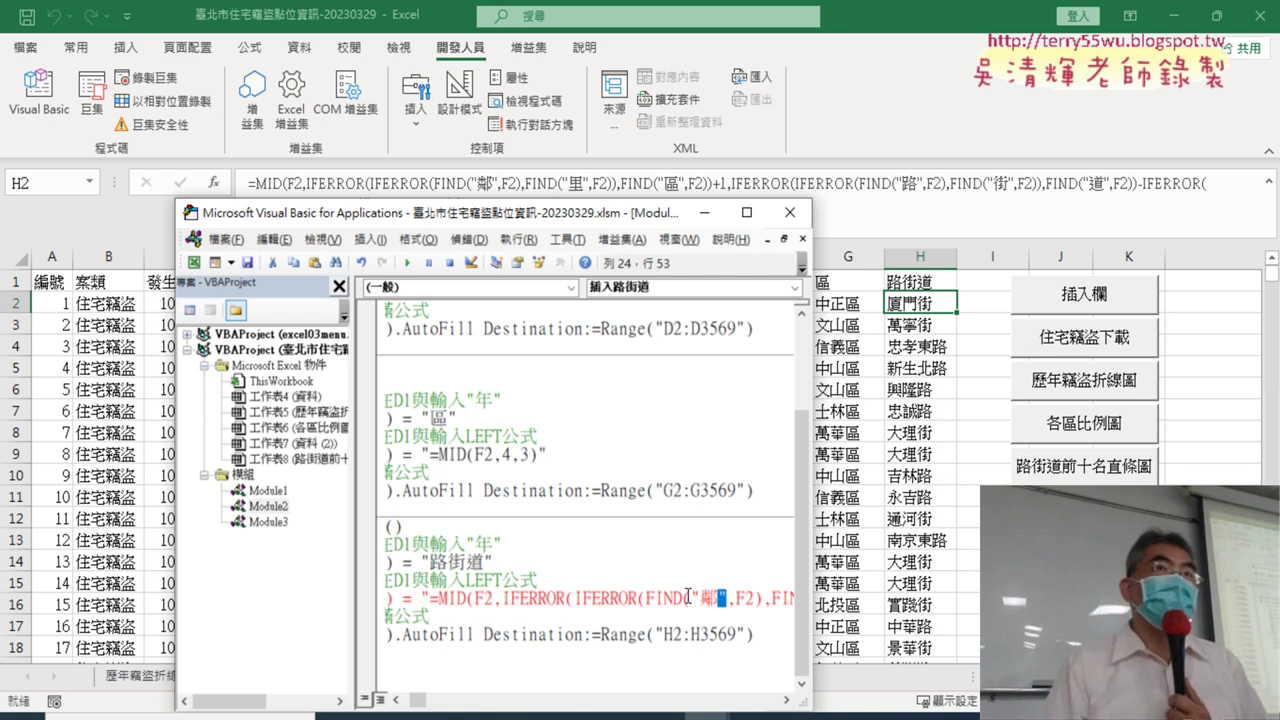
pyautogui.hotkey('ctrl', 'z')
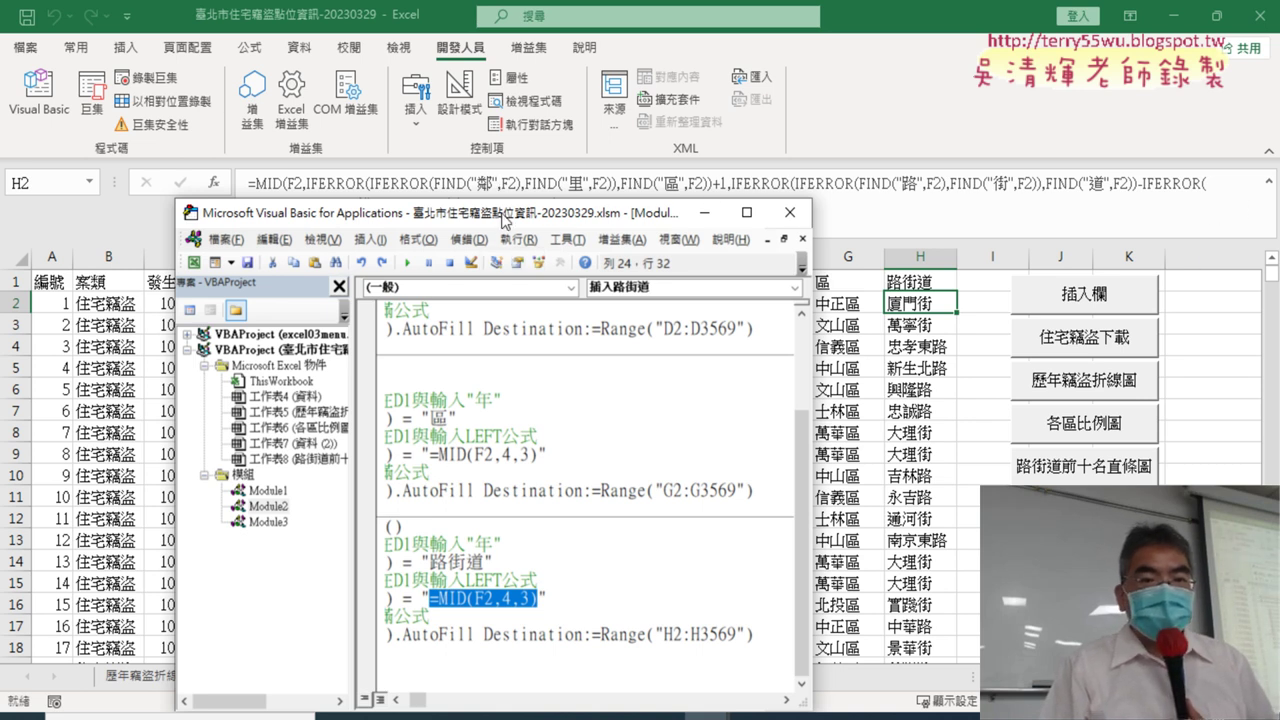
pyautogui.moveTo(505, 220); pyautogui.dragTo(568, 253)
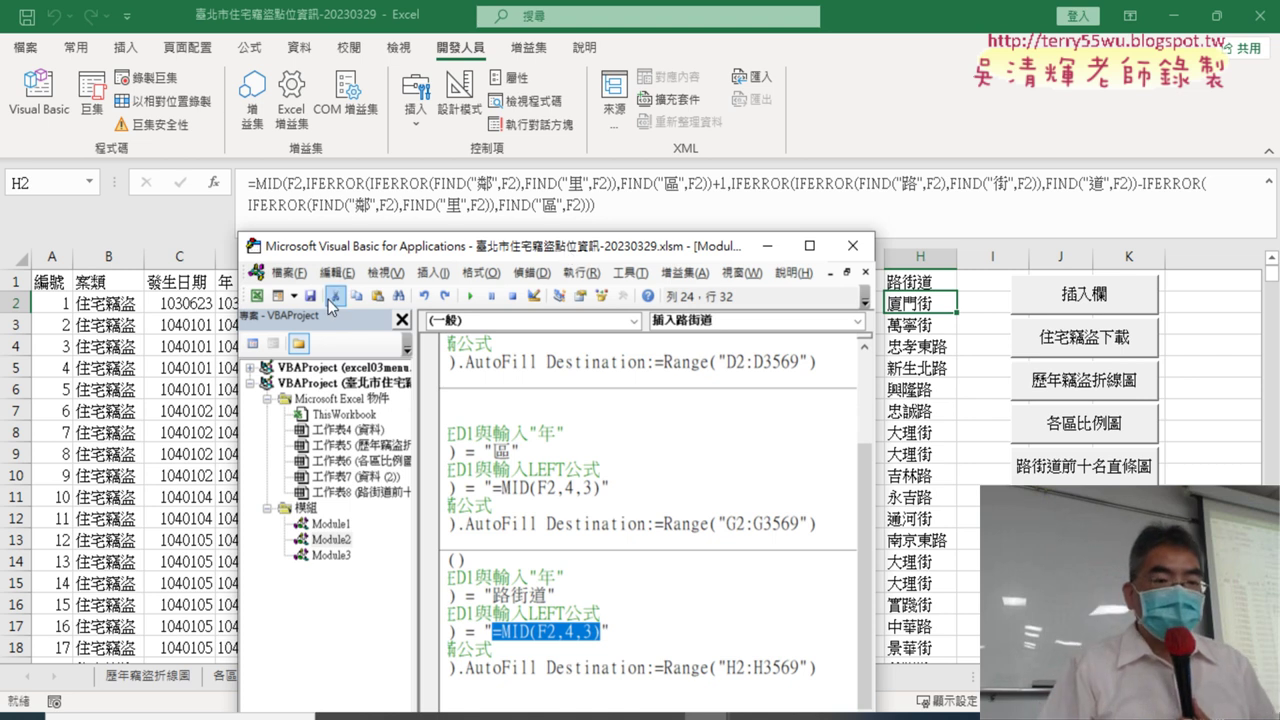
# Find and expand the Windows 附屬應用程式 folder in the Start menu
pyautogui.press('super')
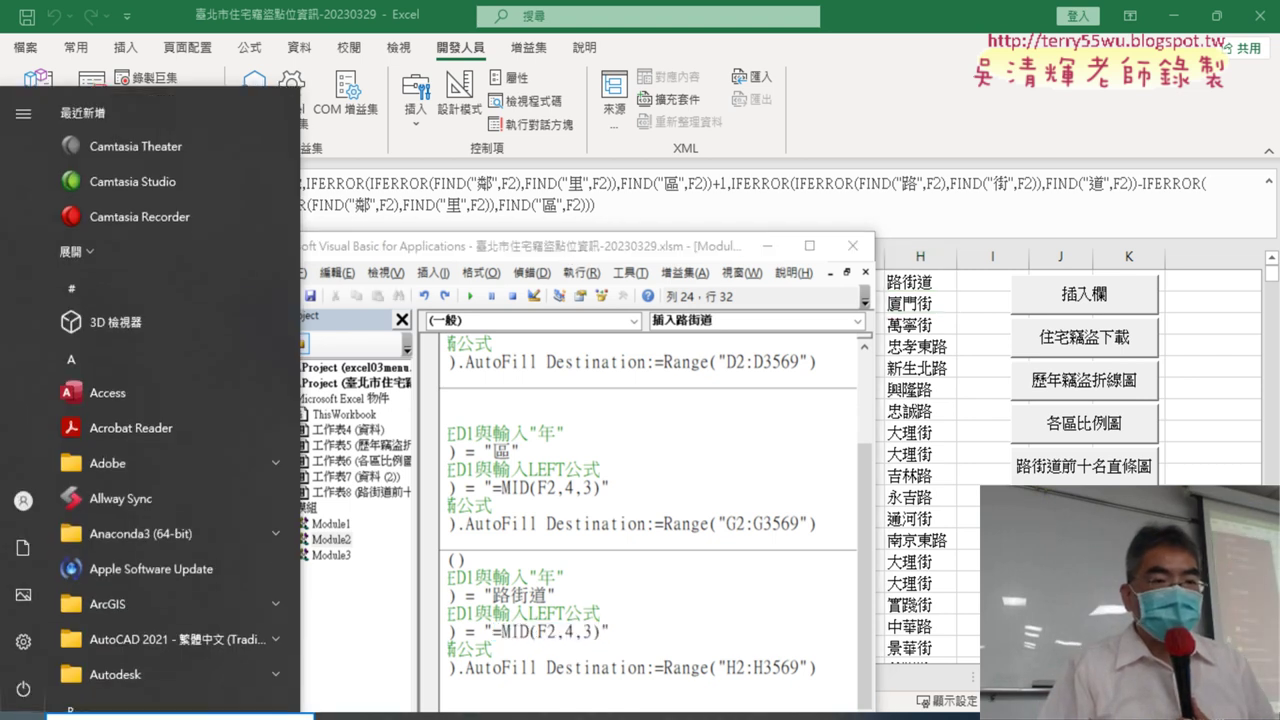
pyautogui.scroll(-5, 110, 532)
pyautogui.scroll(-4, 118, 527)
pyautogui.scroll(-3, 137, 553)
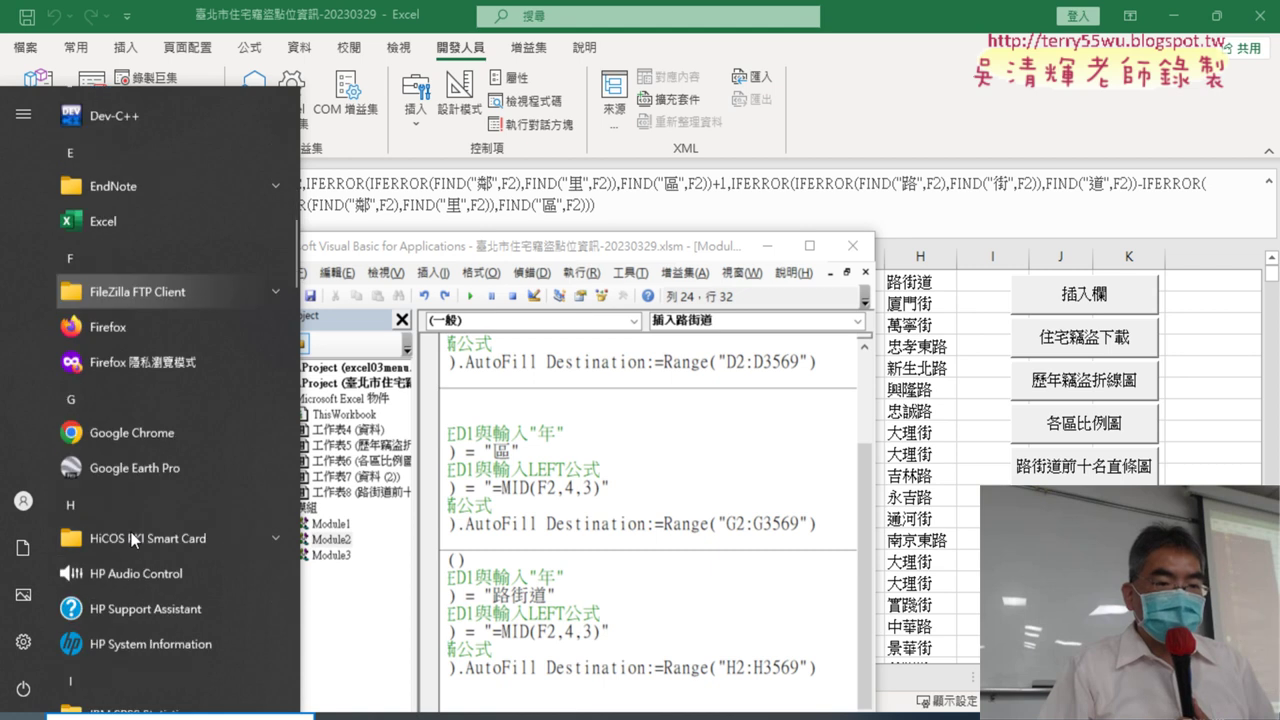
pyautogui.scroll(-4, 130, 527)
pyautogui.scroll(-2, 131, 531)
pyautogui.scroll(-2, 132, 529)
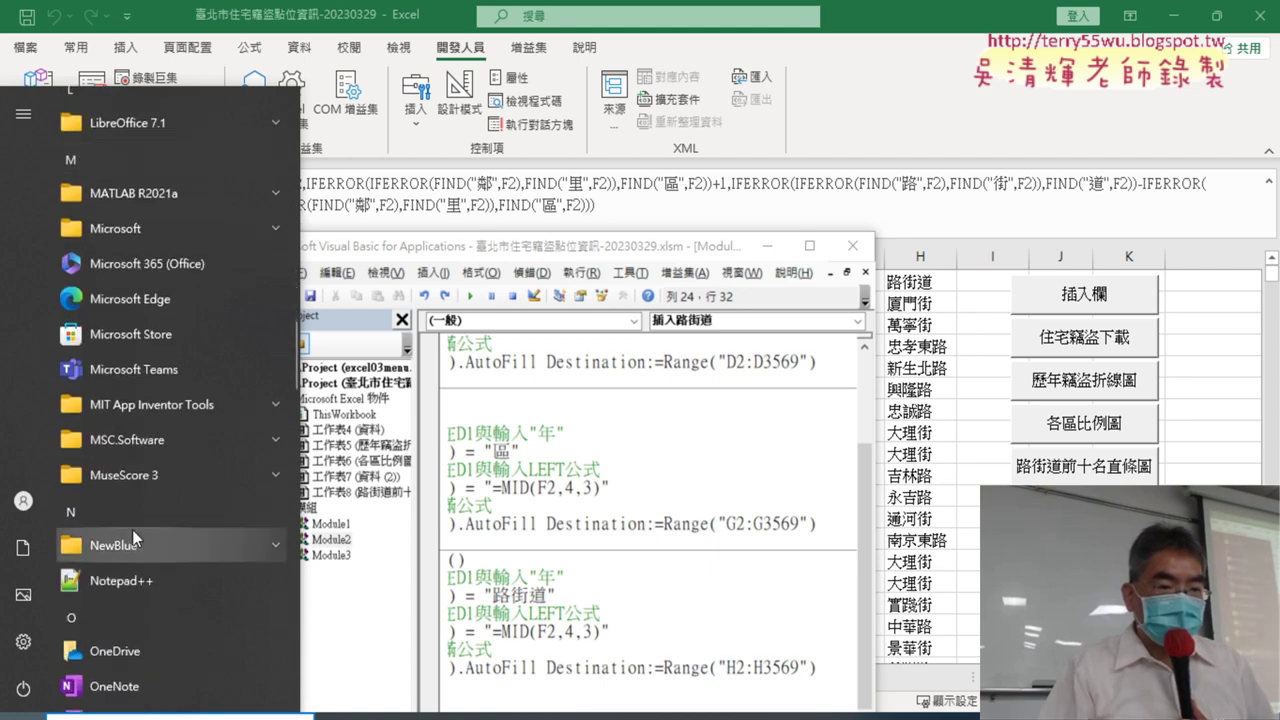
pyautogui.scroll(-3, 132, 529)
pyautogui.scroll(-2, 132, 529)
pyautogui.scroll(-4, 132, 529)
pyautogui.scroll(-2, 132, 529)
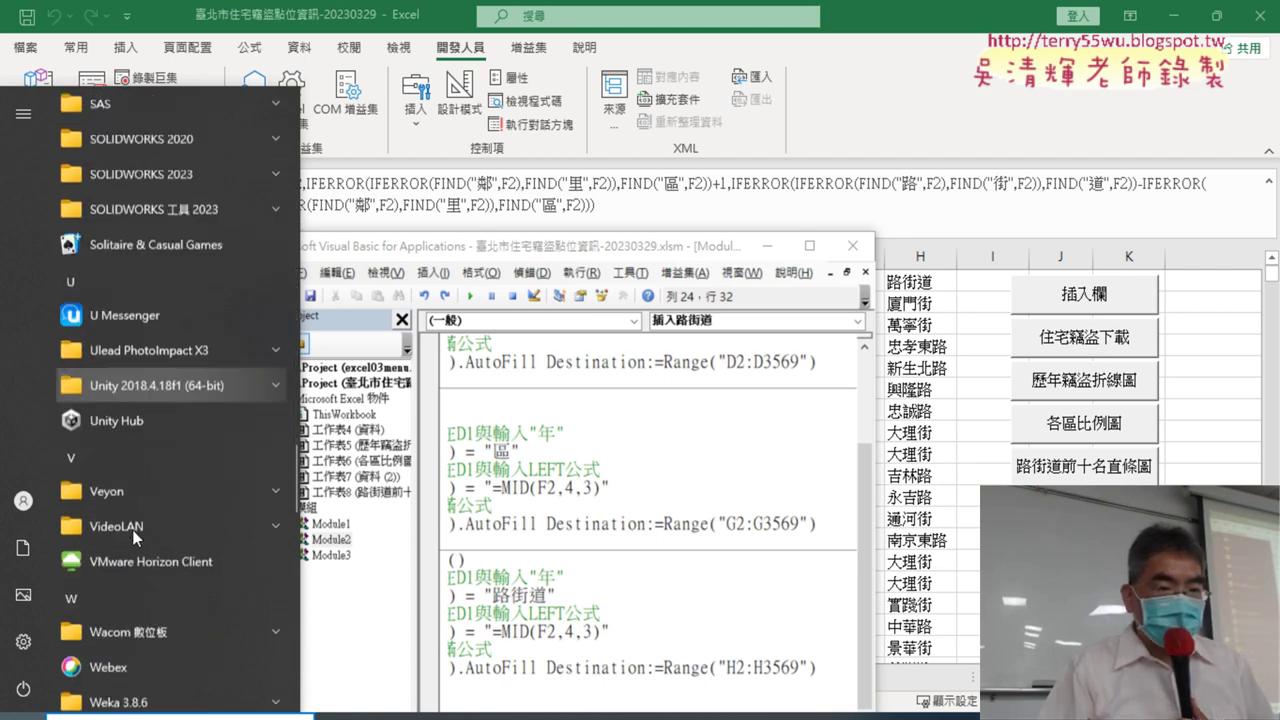
pyautogui.scroll(-4, 132, 529)
pyautogui.scroll(-2, 132, 529)
pyautogui.click(169, 311)
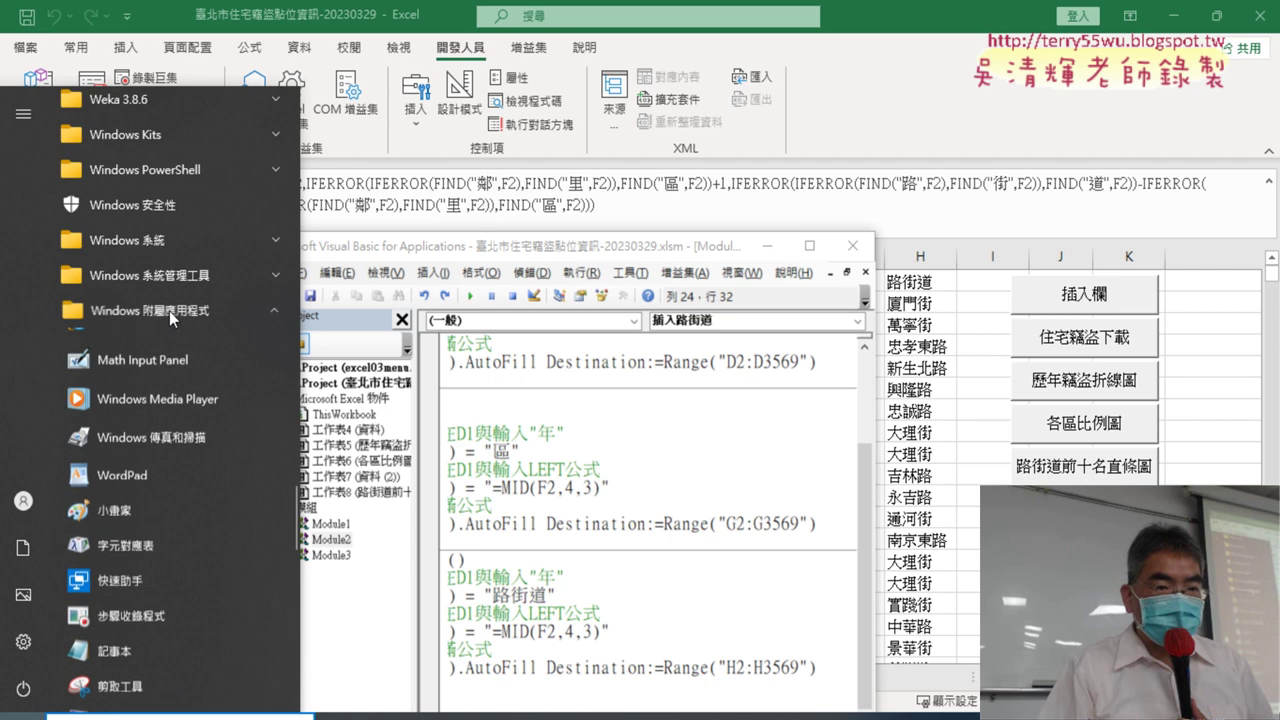
# Launch Notepad and bring up the paste option in its blank document
pyautogui.scroll(-2, 173, 500)
pyautogui.click(169, 478)
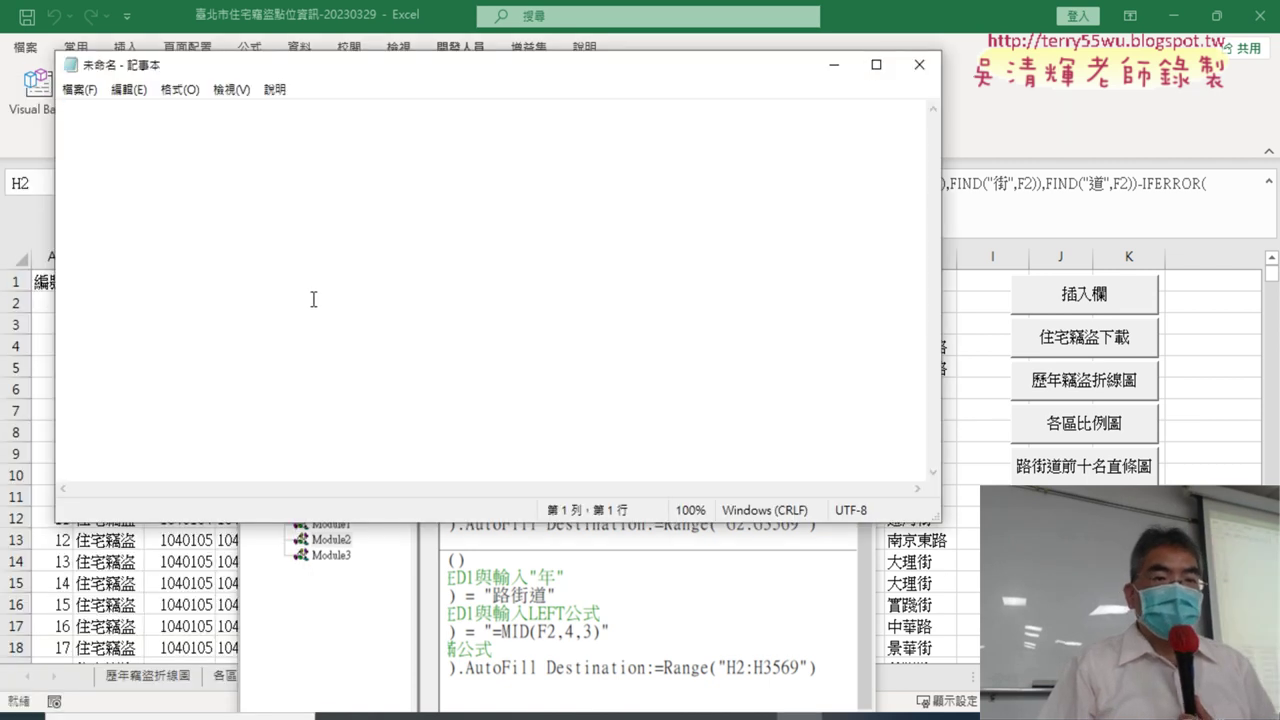
pyautogui.rightClick(301, 274)
# Paste the formula and replace every " with "" using 取代 → 全部取代
pyautogui.click(353, 360)
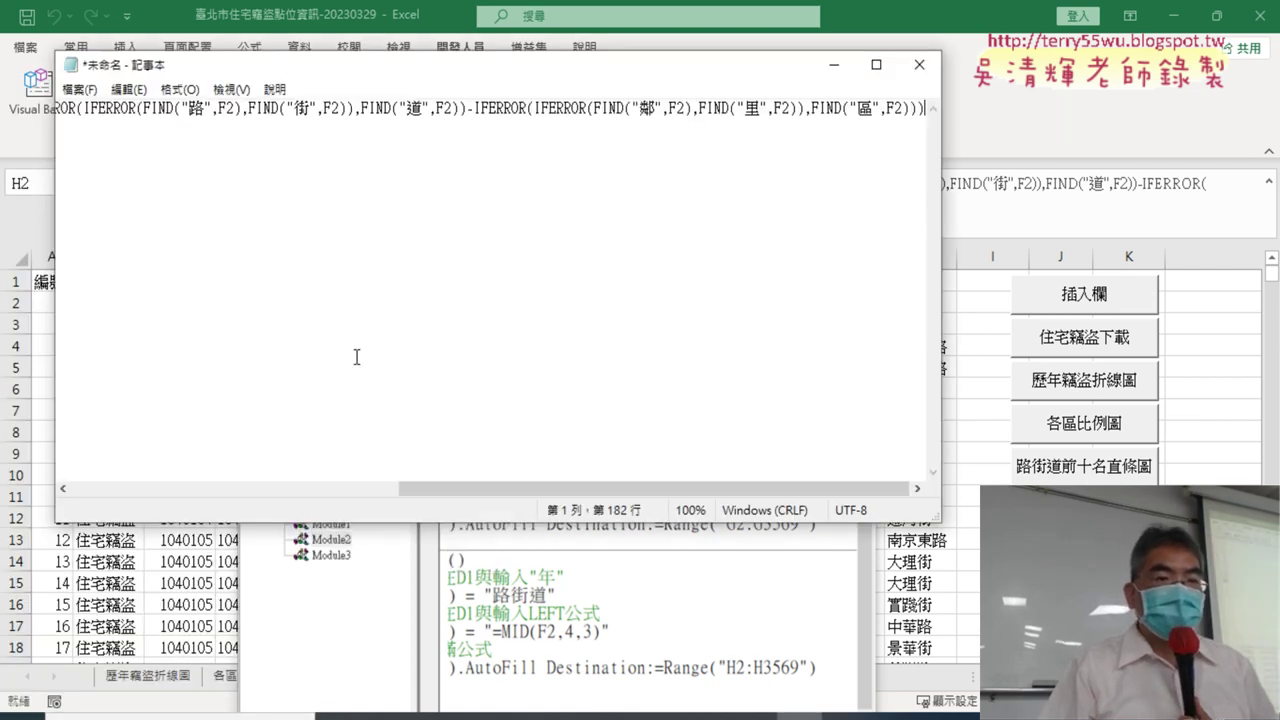
pyautogui.moveTo(464, 502); pyautogui.dragTo(100, 490)
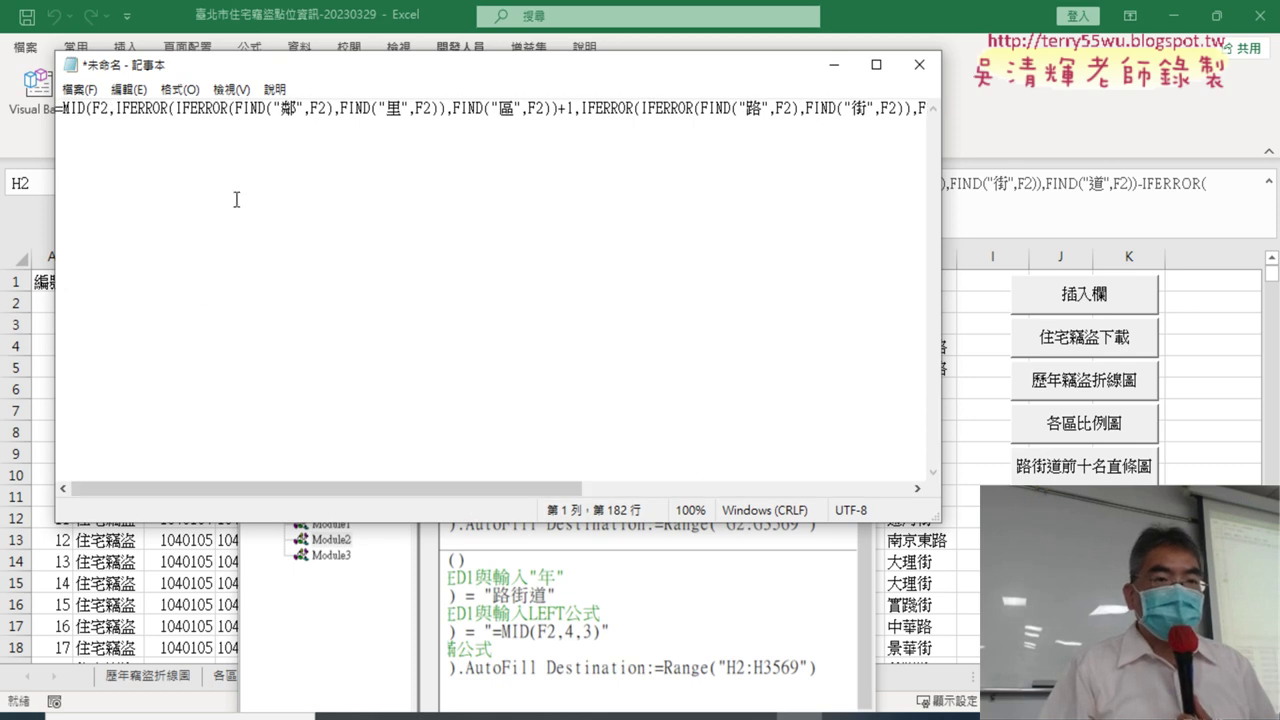
pyautogui.click(128, 90)
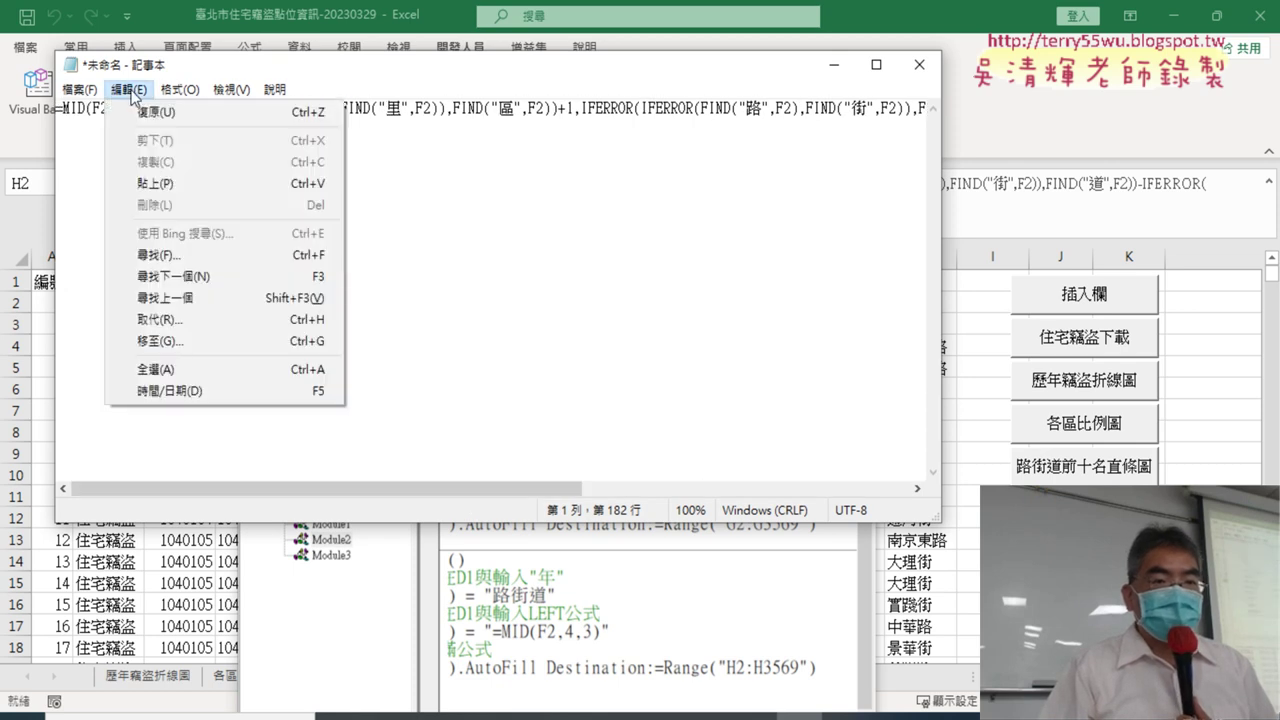
pyautogui.click(222, 321)
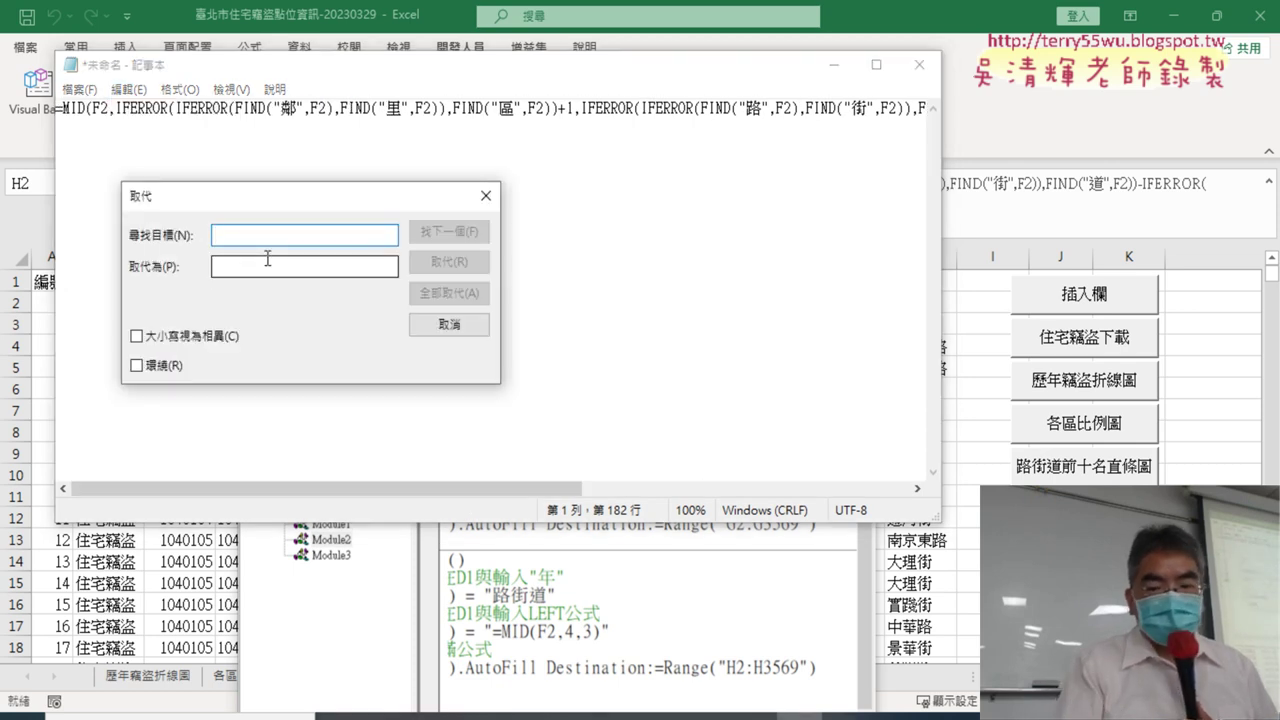
pyautogui.write('"')
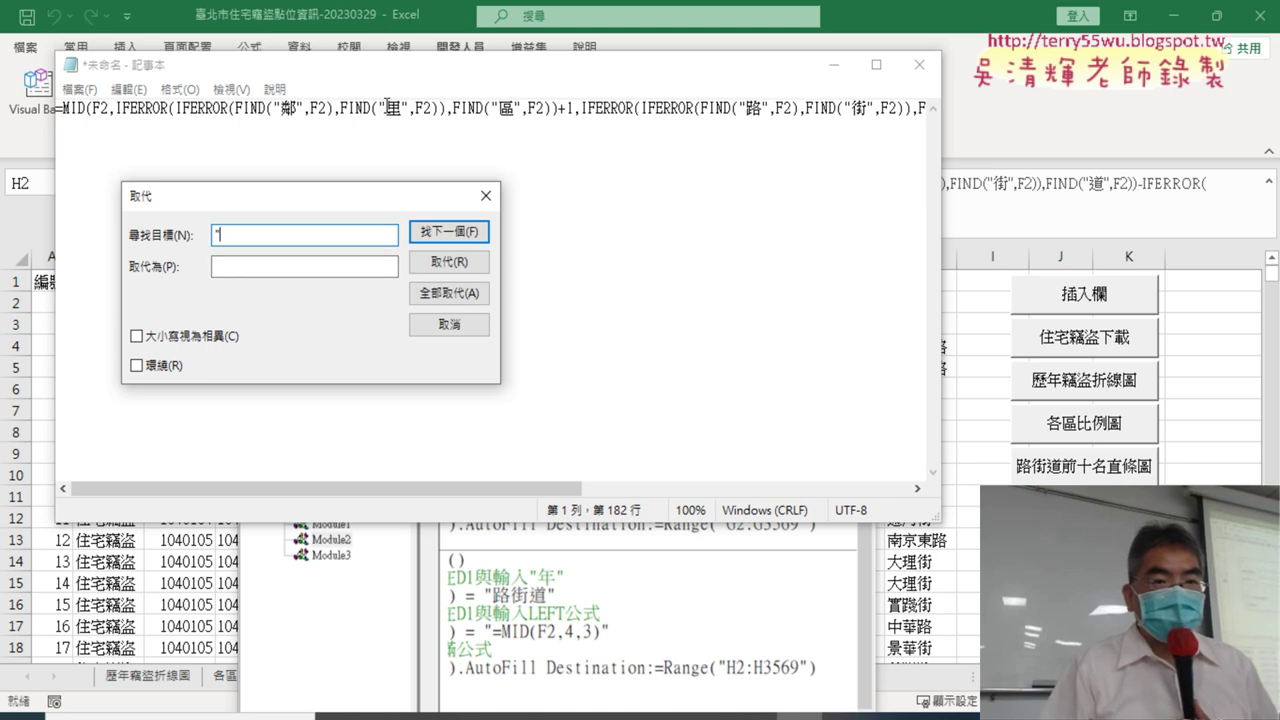
pyautogui.click(258, 264)
pyautogui.write('""')
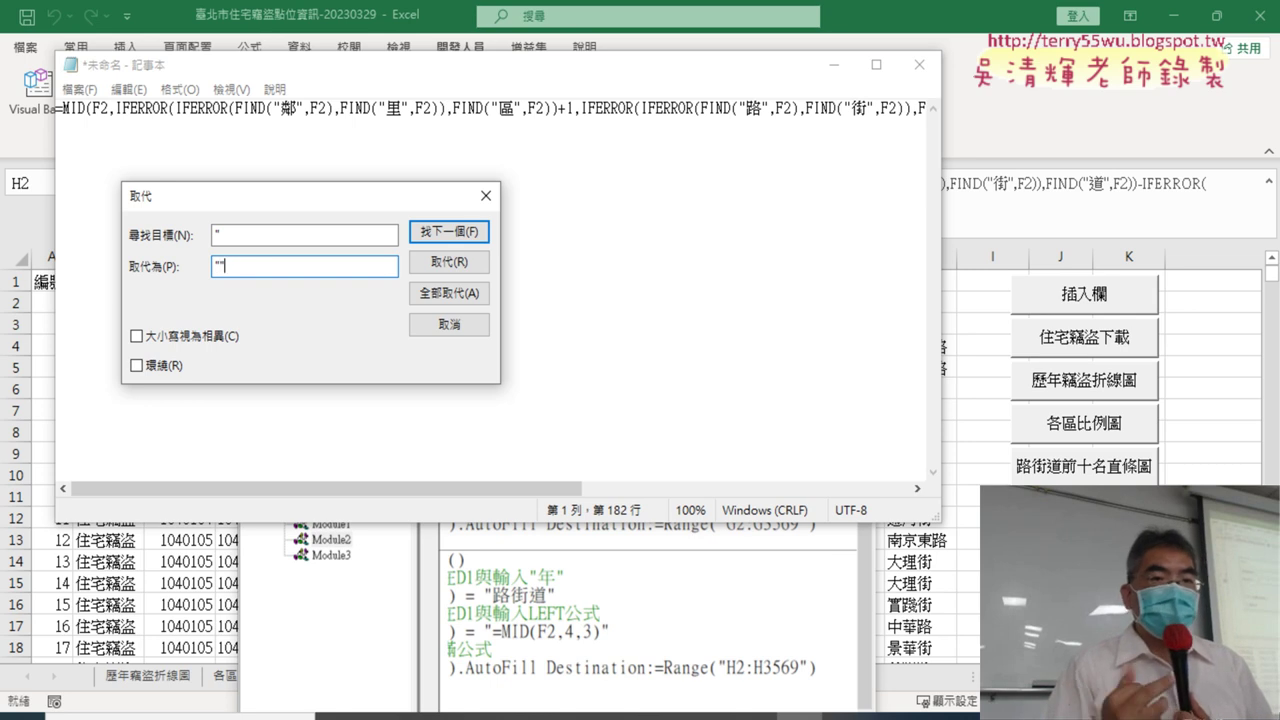
pyautogui.click(463, 300)
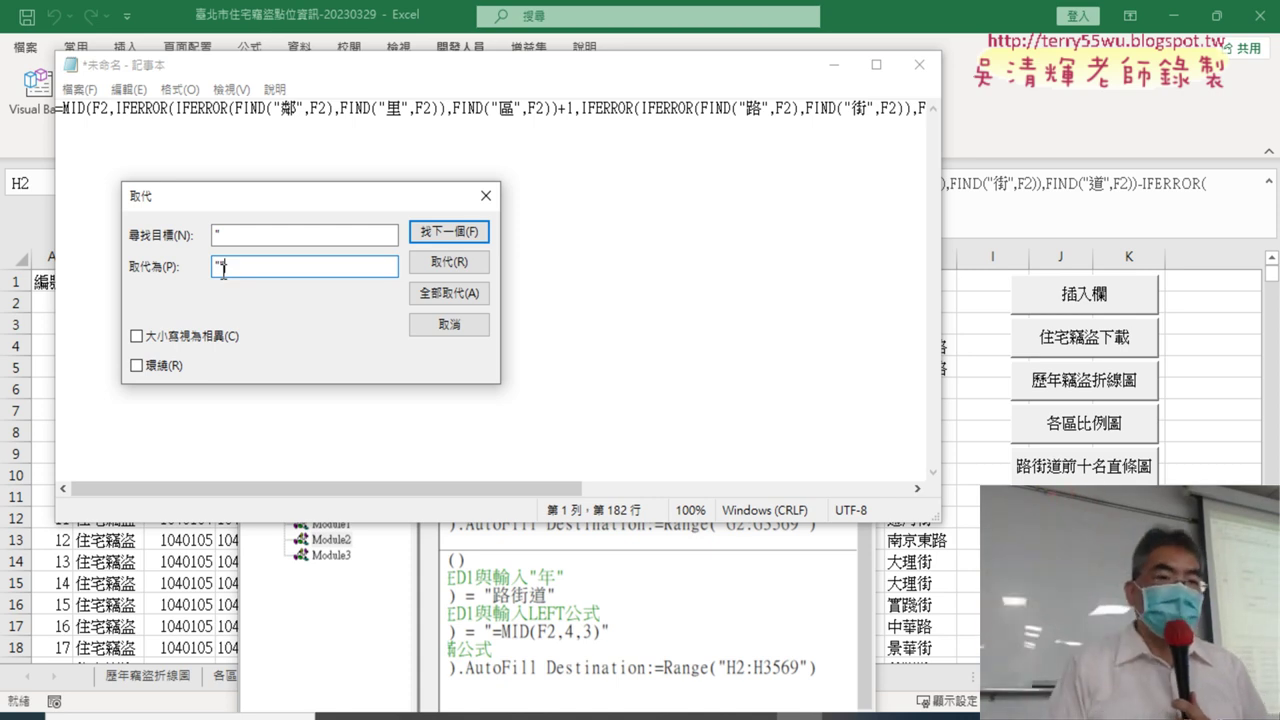
pyautogui.click(448, 293)
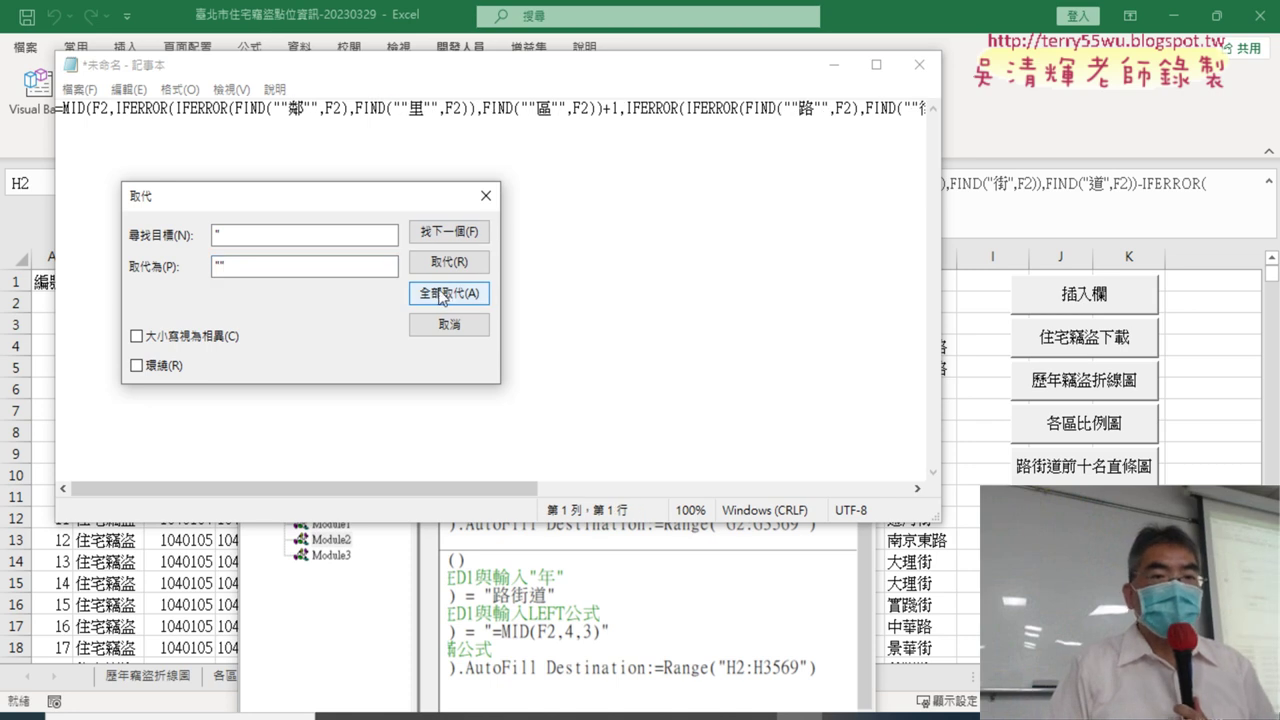
pyautogui.click(486, 196)
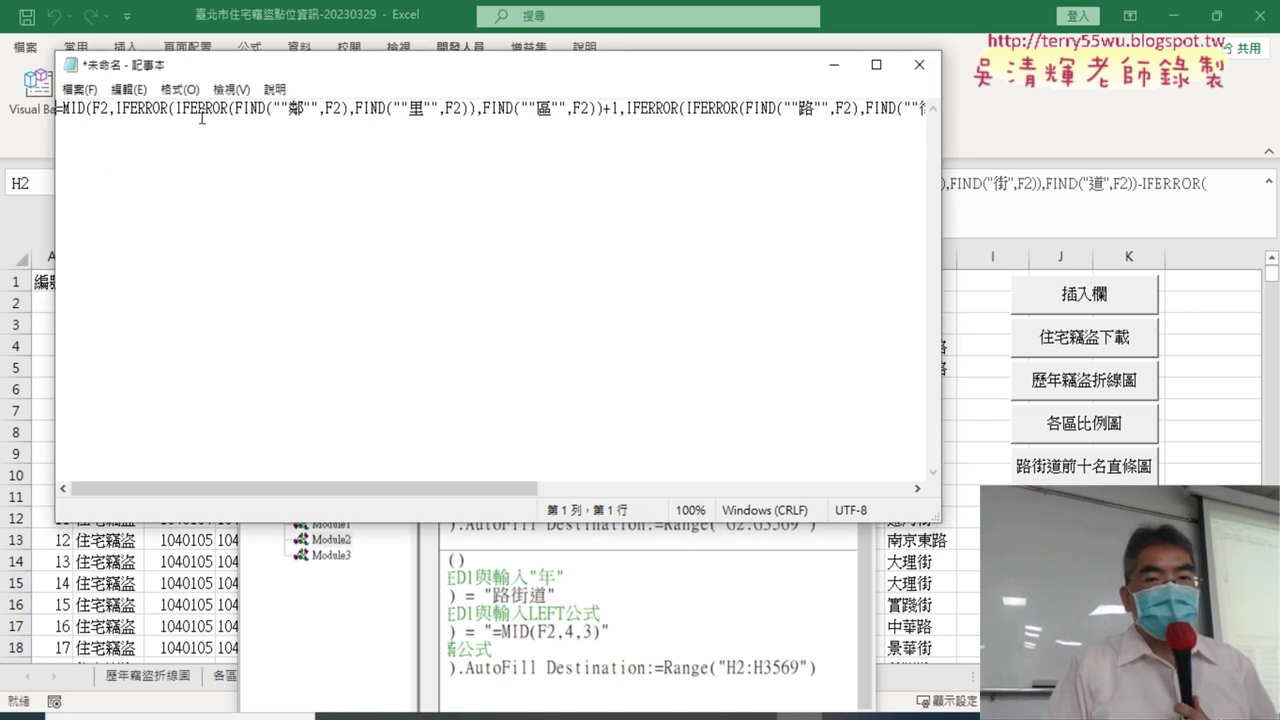
# Select all the escaped formula text, copy it, and return to the VBA editor
pyautogui.click(128, 89)
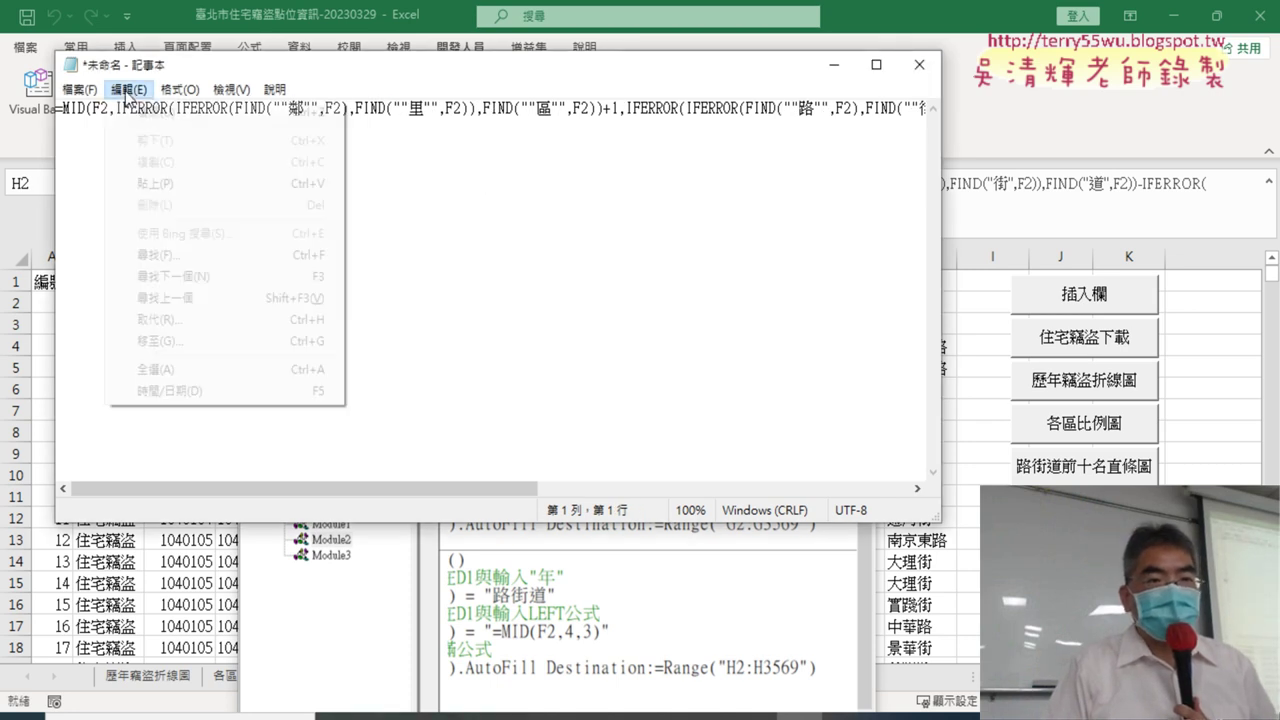
pyautogui.click(190, 369)
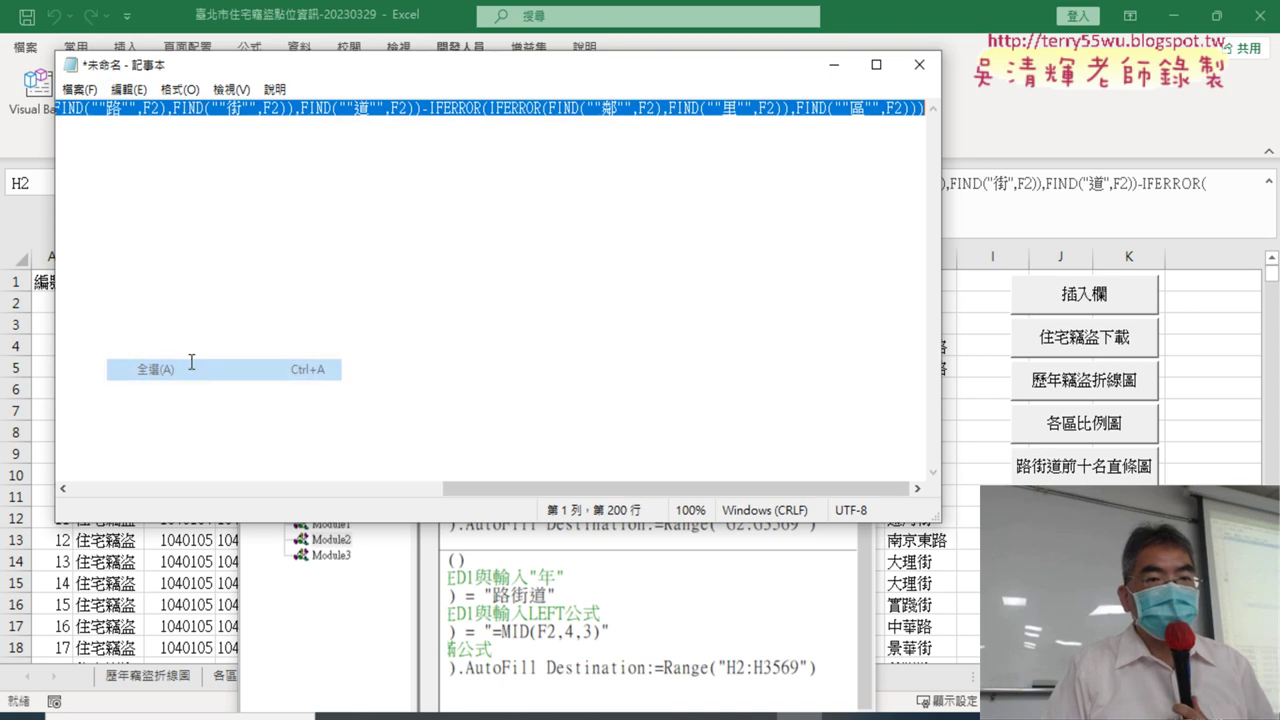
pyautogui.rightClick(404, 101)
pyautogui.click(449, 168)
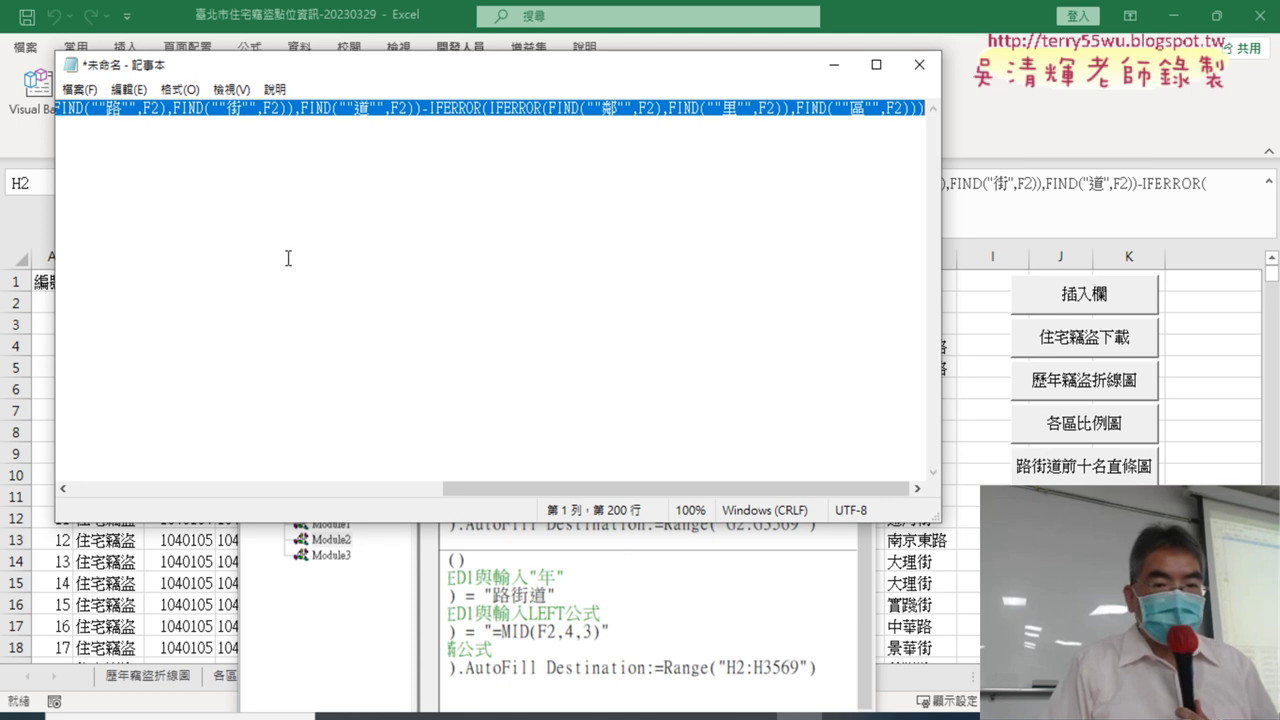
pyautogui.click(563, 622)
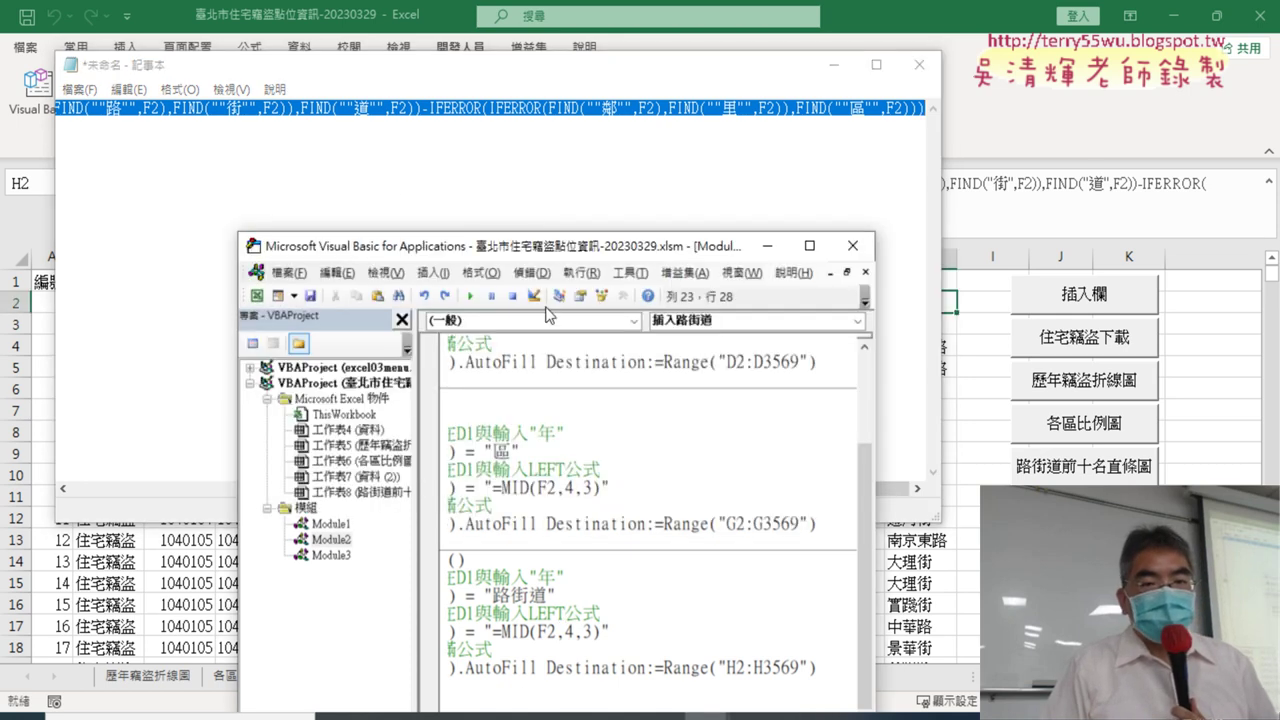
# Paste the doubled-quote formula over =MID(F2,4,3) in the H2 line
pyautogui.moveTo(529, 260)
pyautogui.mouseDown()
pyautogui.moveTo(497, 200)
pyautogui.moveTo(357, 46)
pyautogui.mouseUp()
pyautogui.click(833, 64)
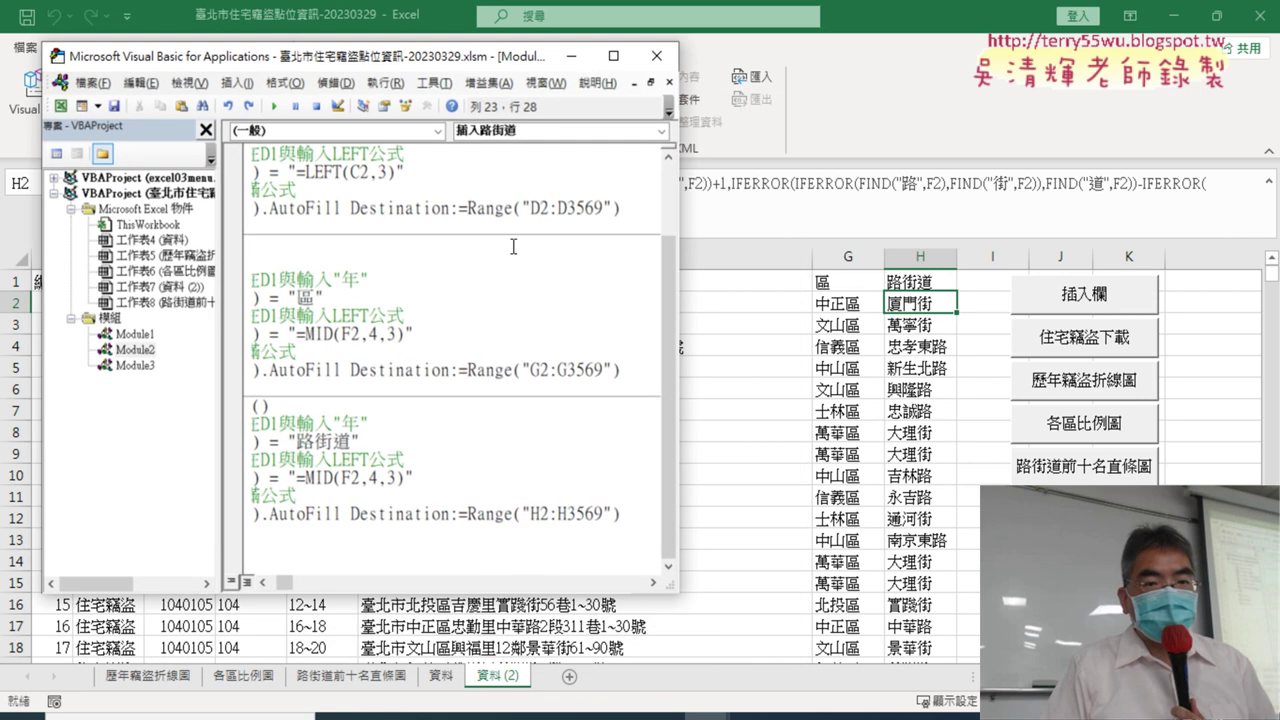
pyautogui.moveTo(289, 582); pyautogui.dragTo(276, 582)
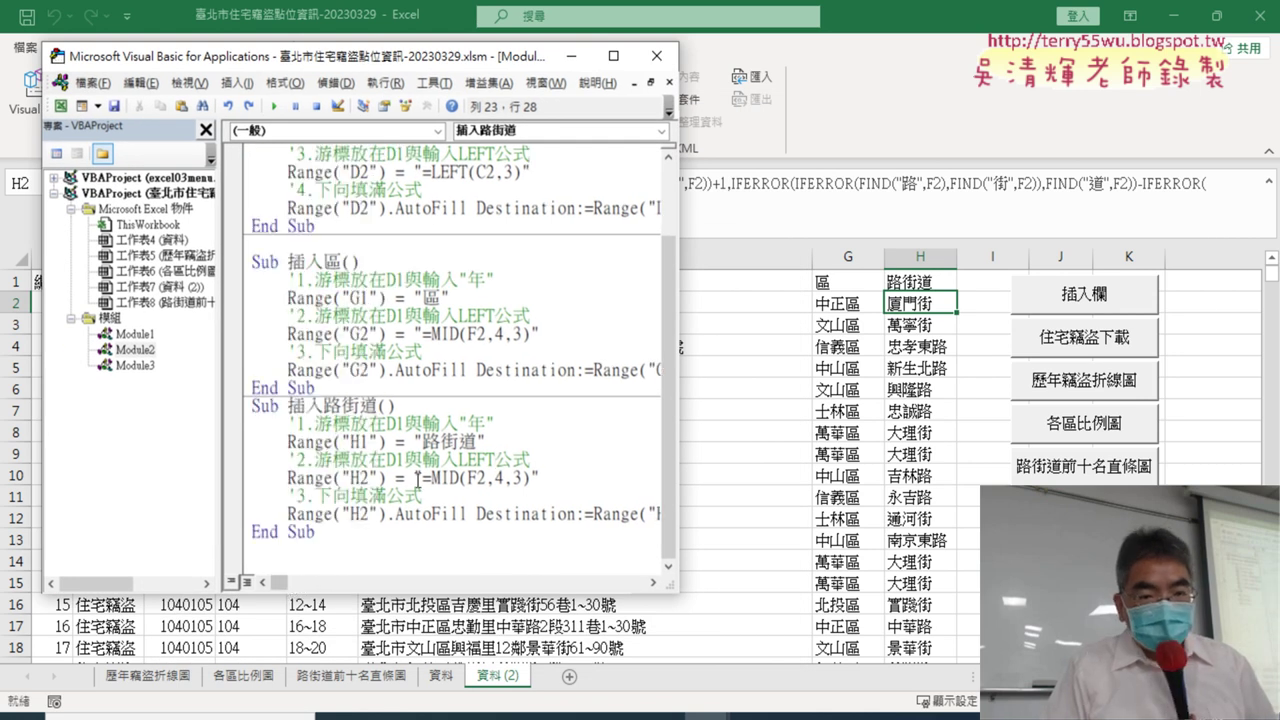
pyautogui.moveTo(424, 478); pyautogui.dragTo(514, 478)
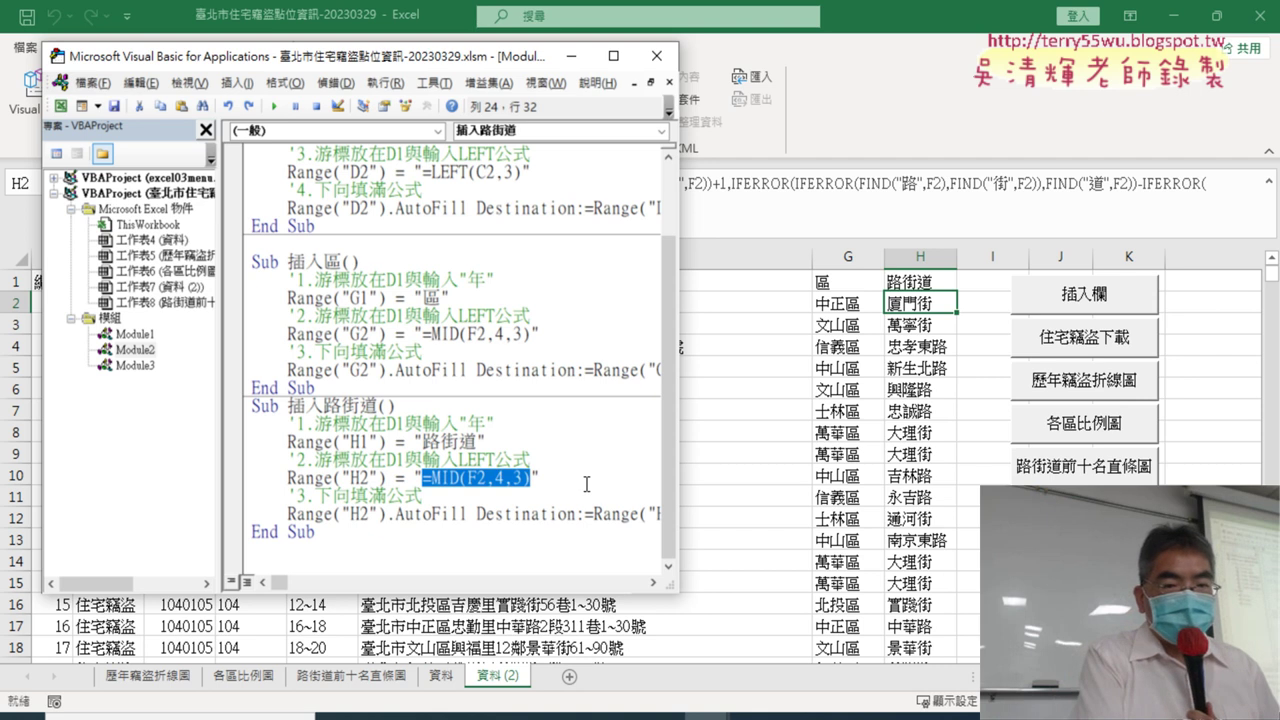
pyautogui.hotkey('ctrl', 'v')
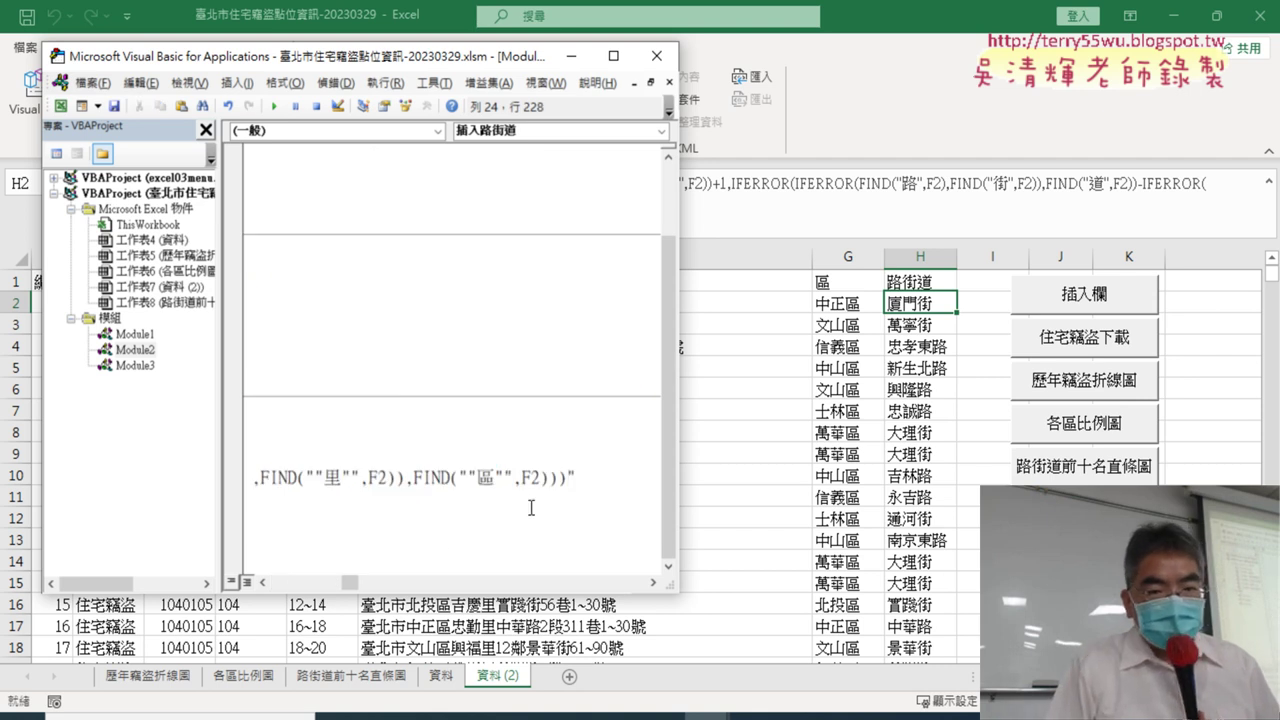
pyautogui.moveTo(350, 582); pyautogui.dragTo(277, 584)
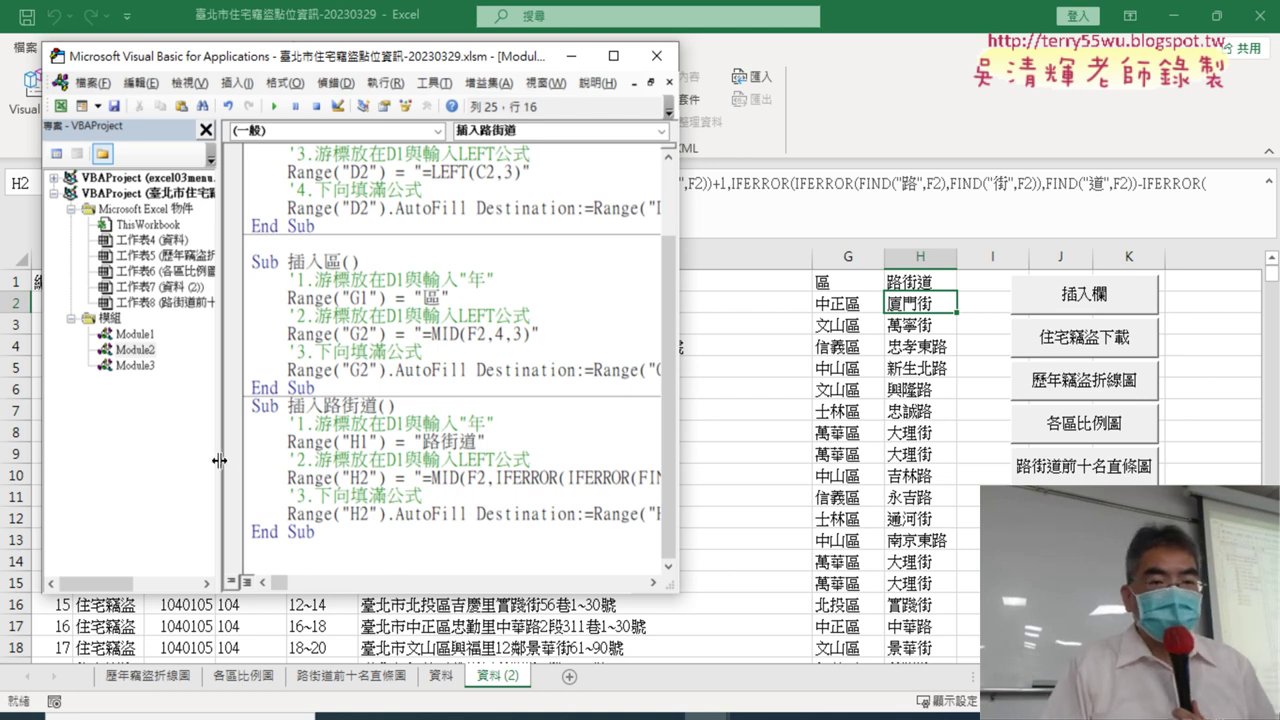
# Resize the editor to reveal columns G–H and switch to the 資料 sheet
pyautogui.moveTo(219, 460); pyautogui.dragTo(122, 460)
pyautogui.moveTo(678, 460)
pyautogui.mouseDown()
pyautogui.moveTo(805, 460)
pyautogui.moveTo(990, 497)
pyautogui.mouseUp()
pyautogui.moveTo(586, 477); pyautogui.dragTo(640, 477)
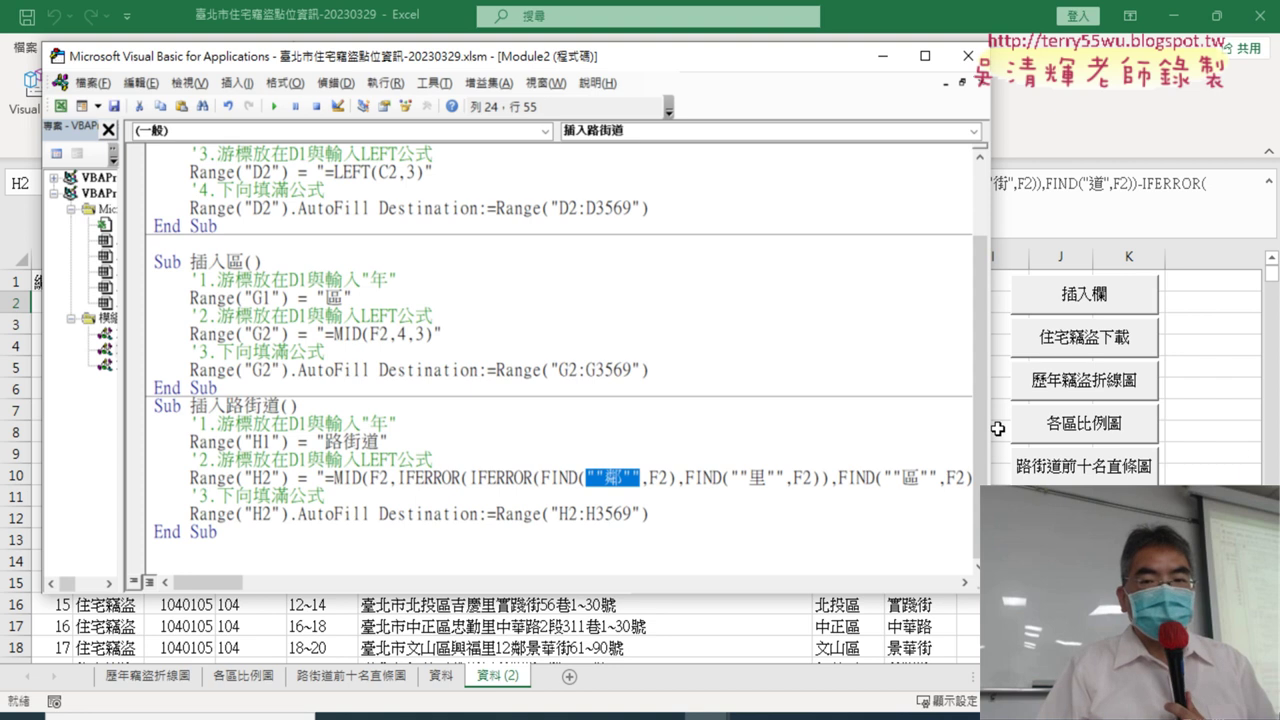
pyautogui.moveTo(990, 430); pyautogui.dragTo(755, 432)
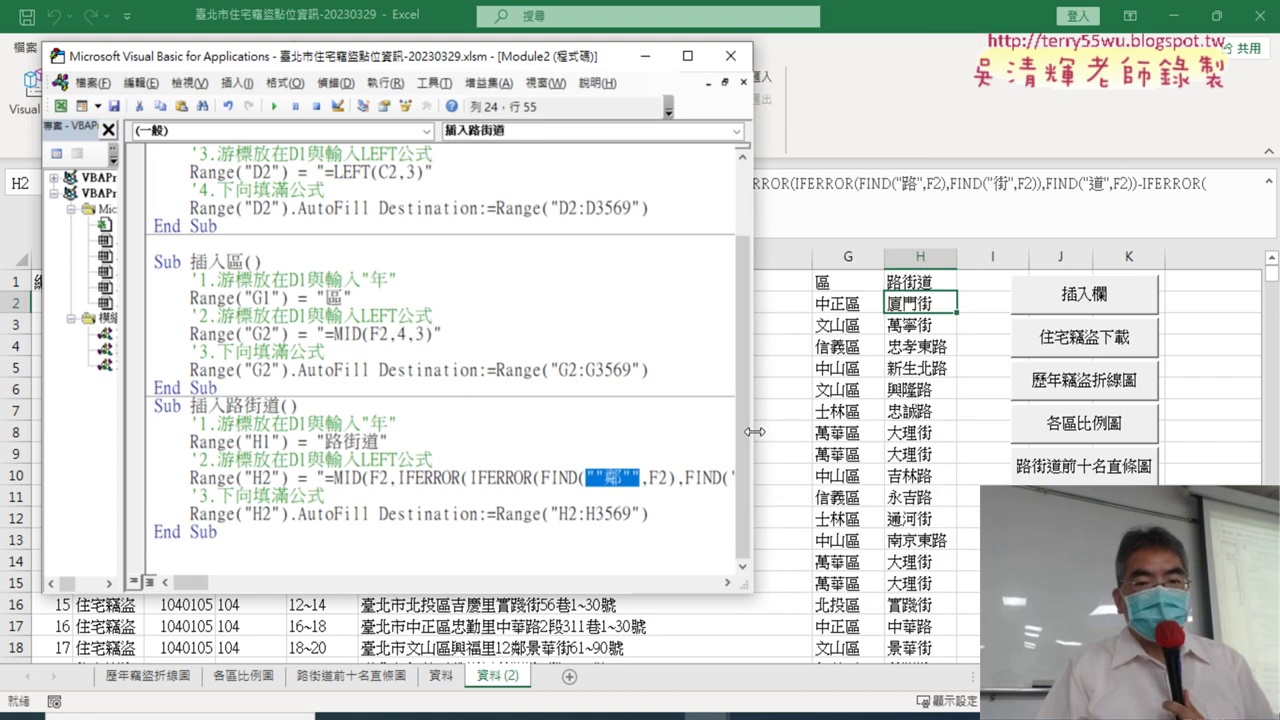
pyautogui.click(458, 686)
pyautogui.click(445, 680)
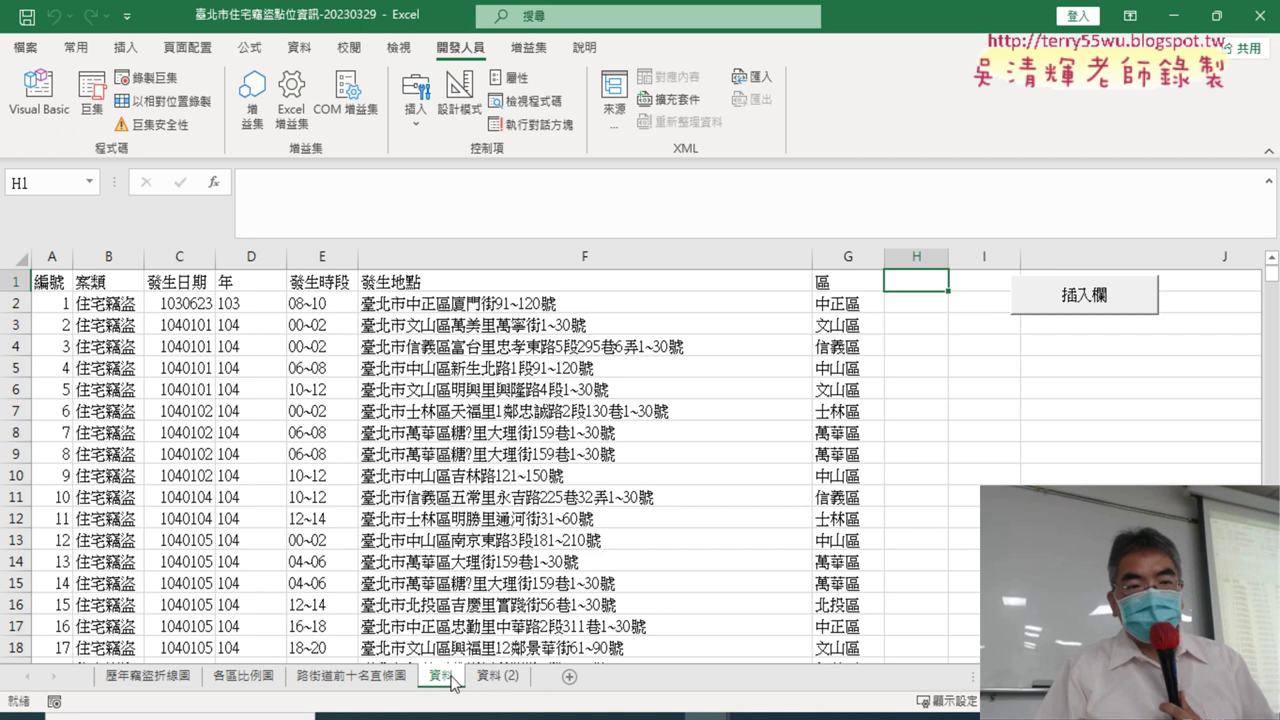
# Run Sub 插入路街道 from the VBA editor to fill column H with street names
pyautogui.click(39, 92)
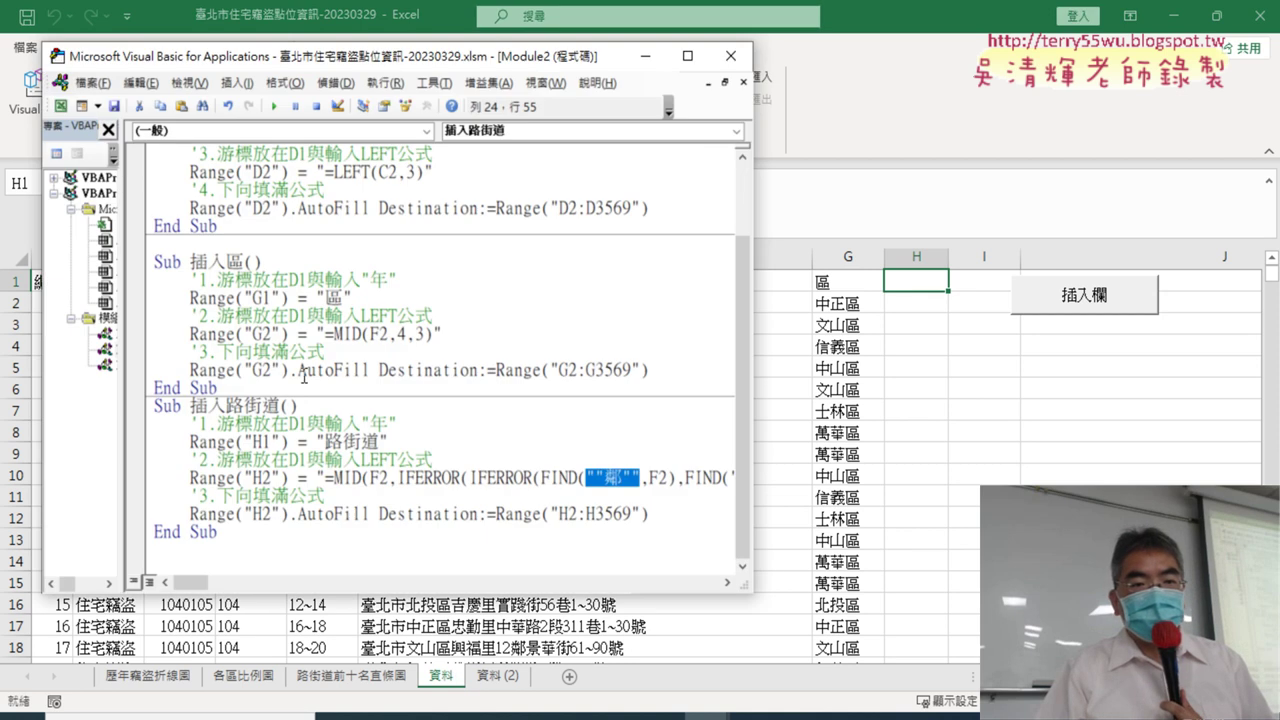
pyautogui.click(263, 462)
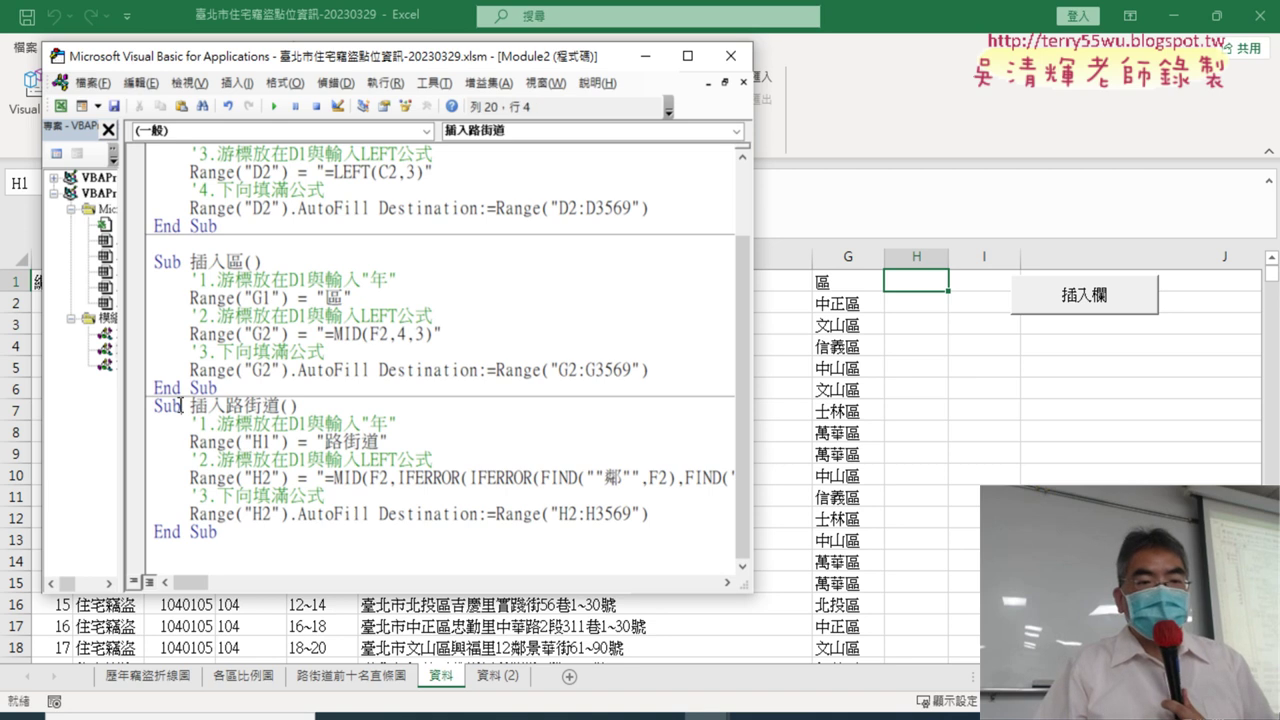
pyautogui.click(273, 105)
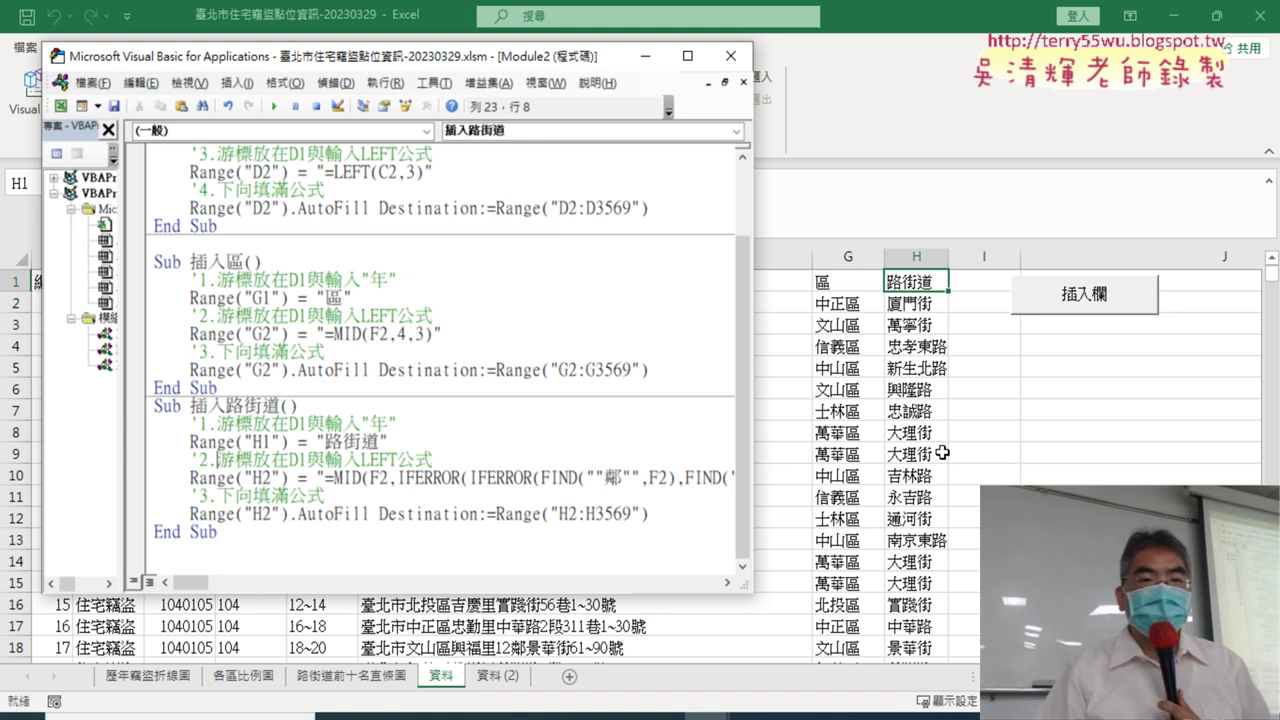
pyautogui.scroll(2, 490, 355)
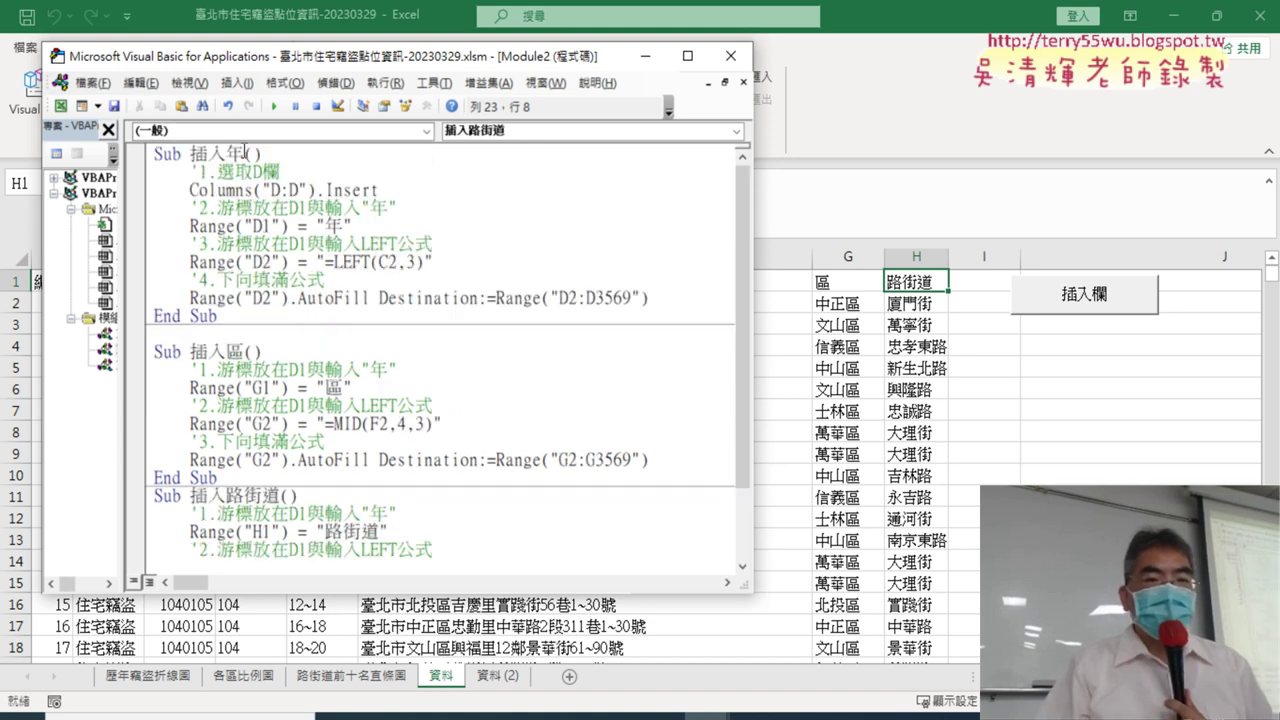
# Highlight and review the Sub 插入年 procedure
pyautogui.moveTo(152, 156); pyautogui.dragTo(220, 317)
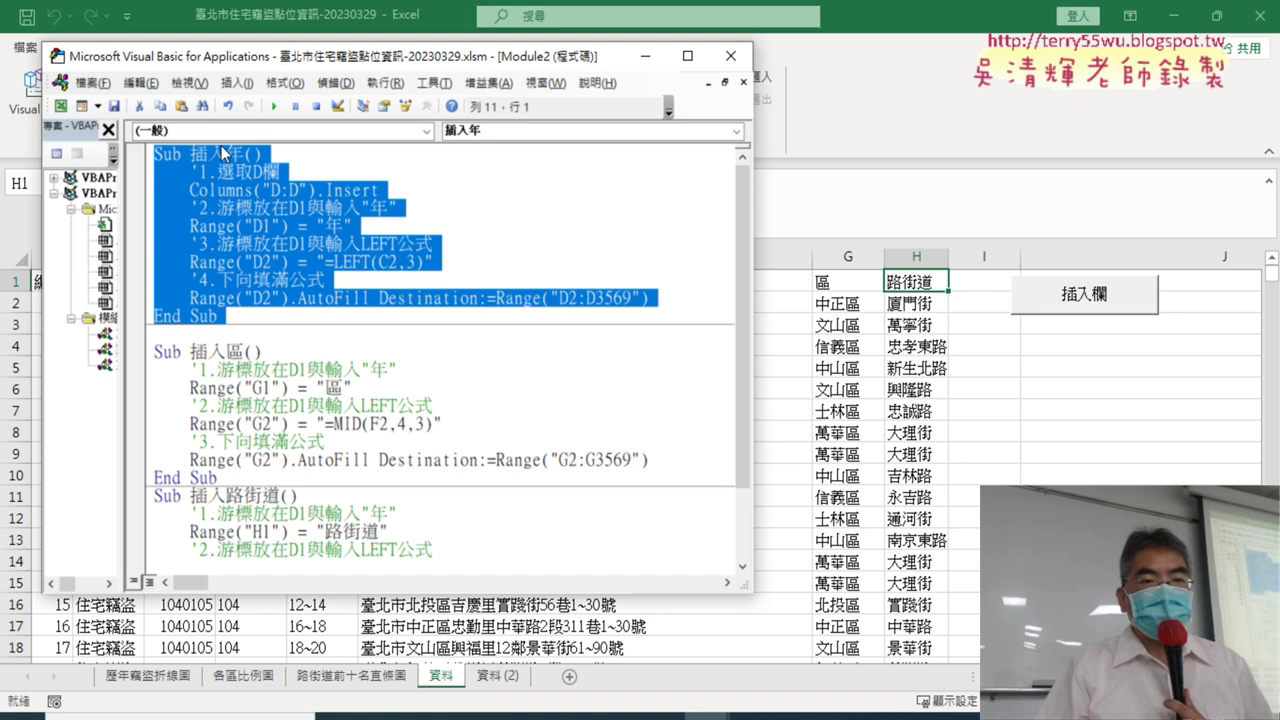
pyautogui.click(349, 243)
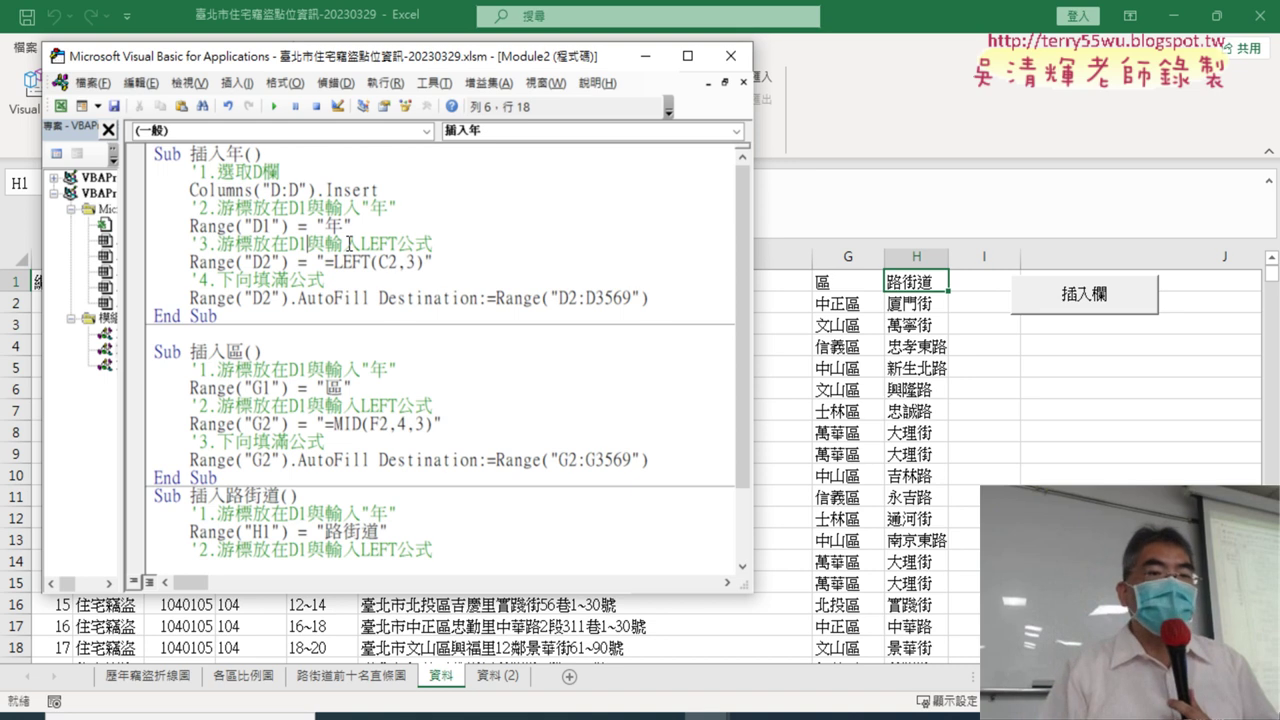
pyautogui.scroll(-2, 317, 349)
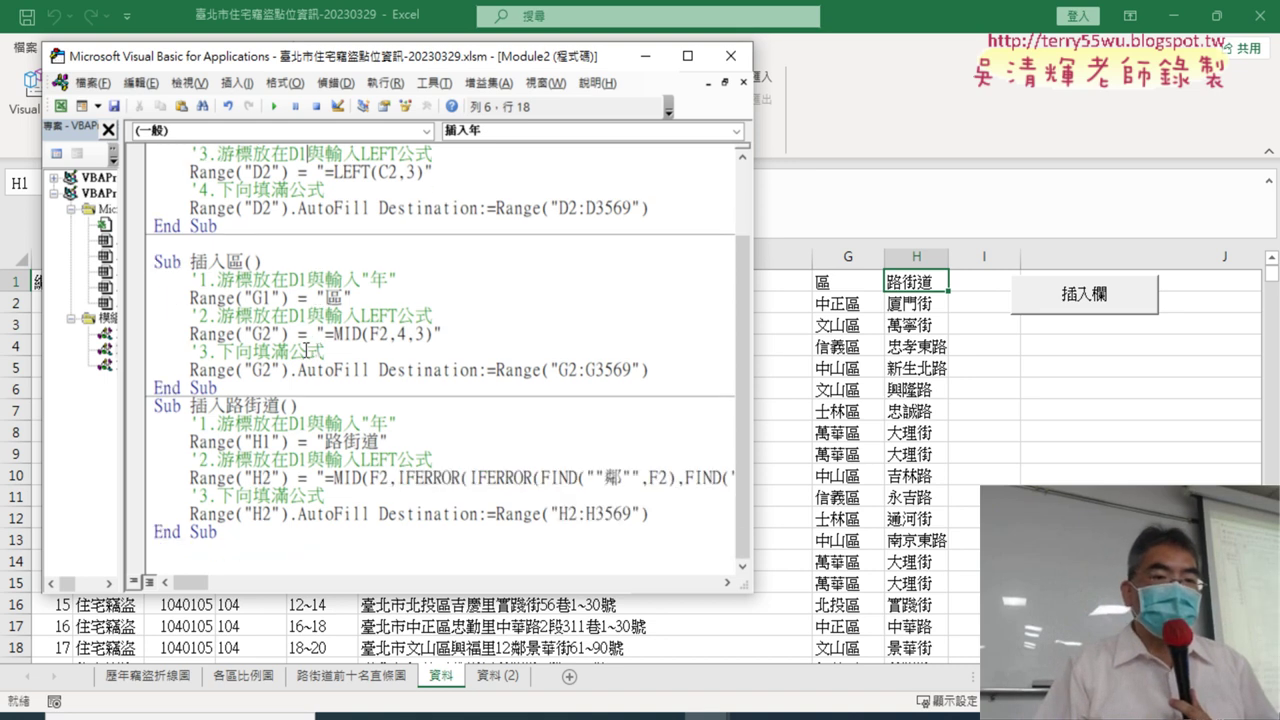
pyautogui.moveTo(148, 262); pyautogui.dragTo(178, 392)
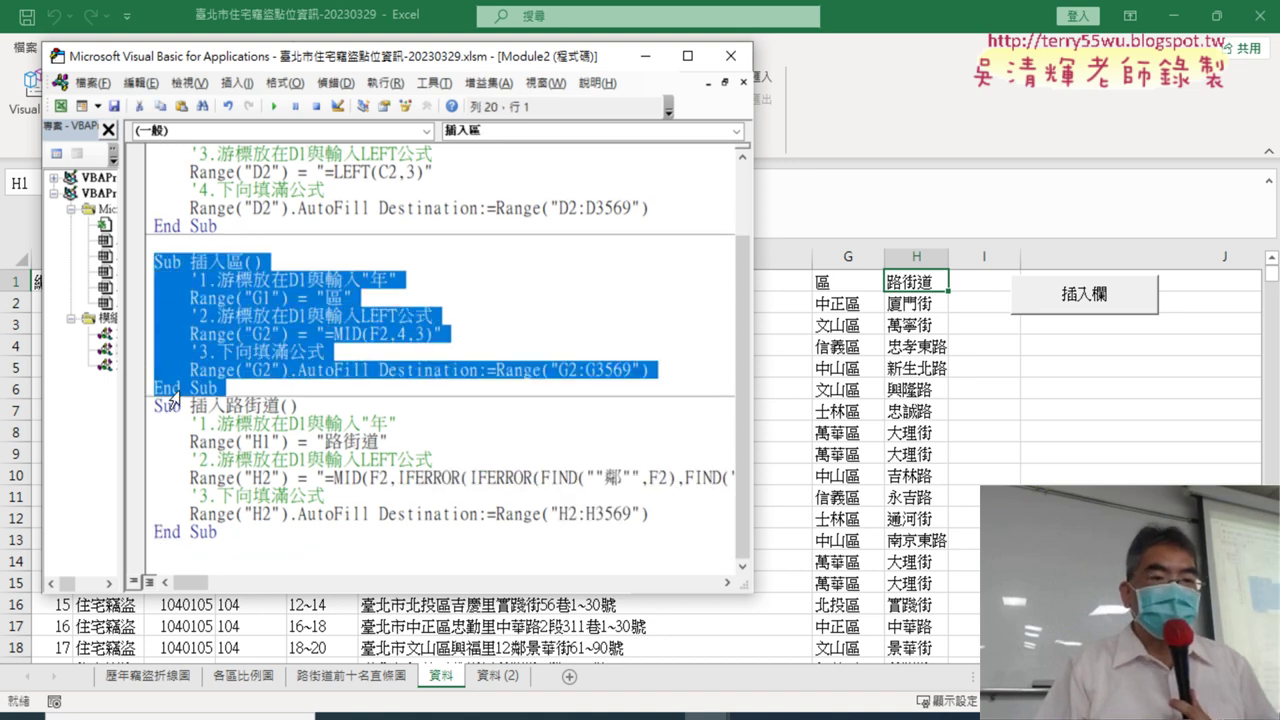
pyautogui.scroll(2, 177, 351)
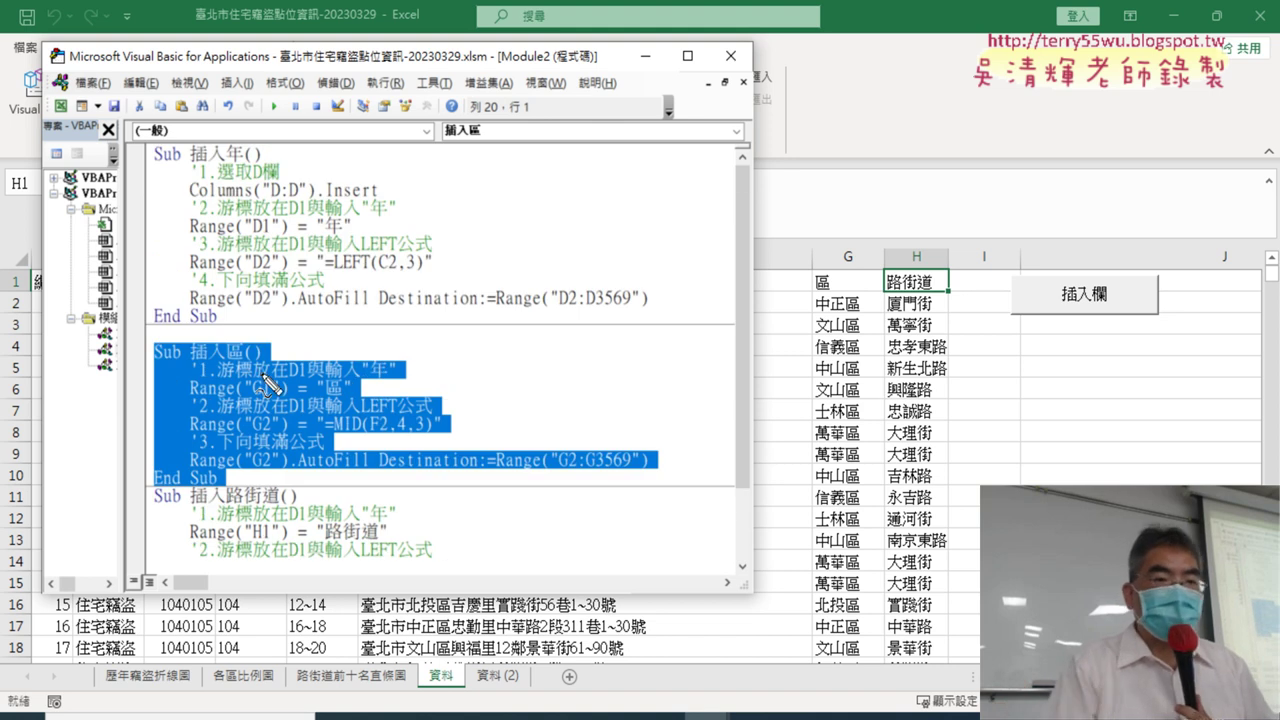
# Annotate Columns("D:D").Insert, D1, D2:D3569, LEFT(C2,3) and MID(F2,4,3), then select text inside FIND
pyautogui.moveTo(115, 228); pyautogui.dragTo(52, 430)
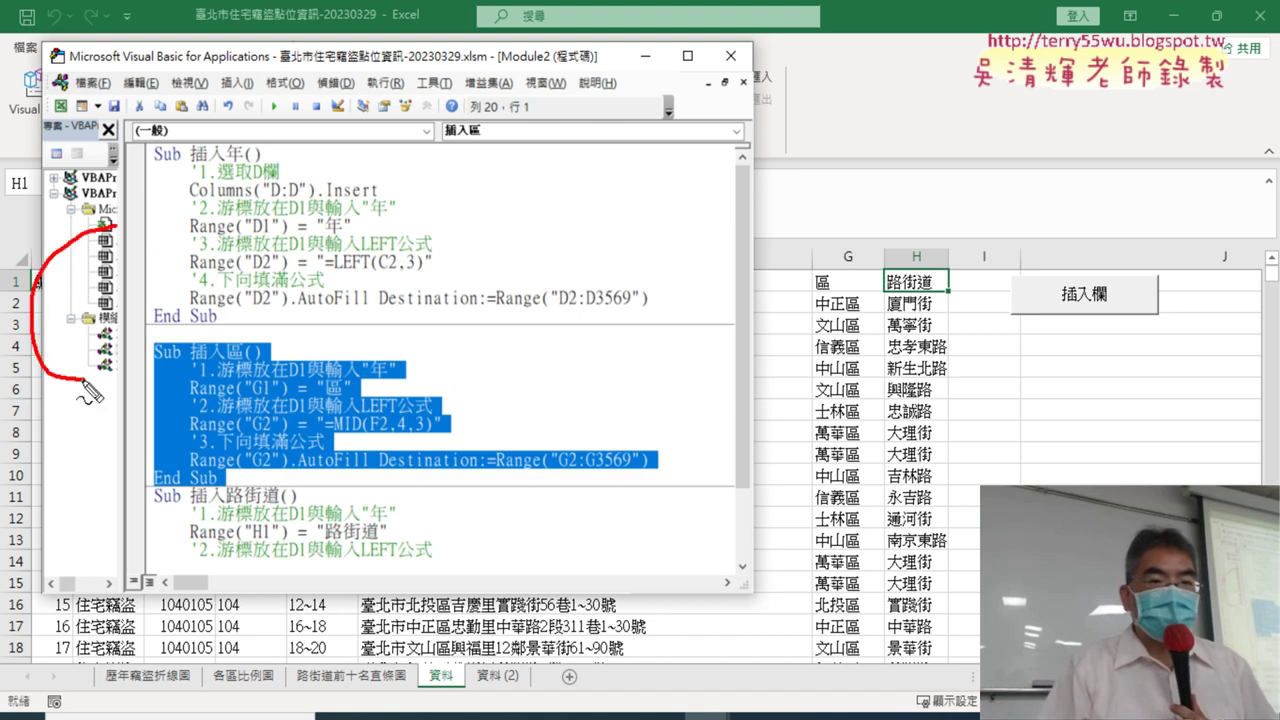
pyautogui.moveTo(204, 200); pyautogui.dragTo(380, 196)
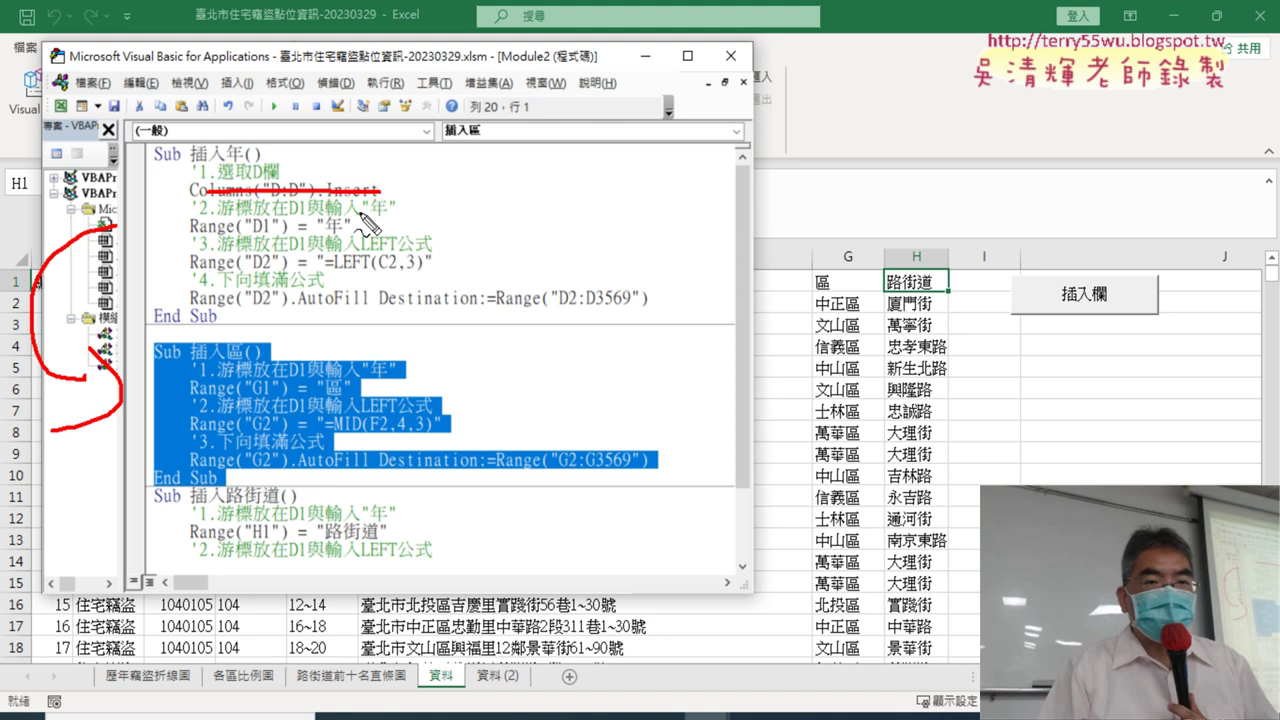
pyautogui.moveTo(253, 232)
pyautogui.mouseDown()
pyautogui.moveTo(266, 228)
pyautogui.moveTo(267, 304)
pyautogui.mouseUp()
pyautogui.moveTo(553, 309); pyautogui.dragTo(597, 305)
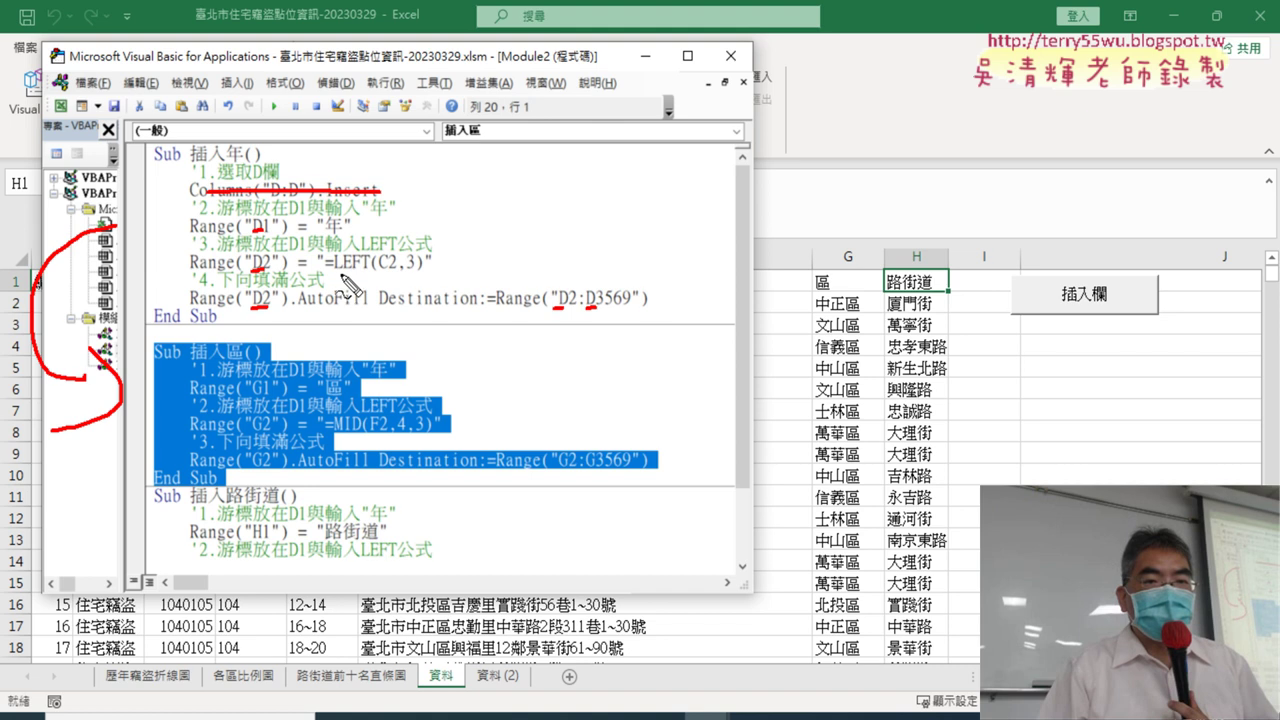
pyautogui.moveTo(336, 271); pyautogui.dragTo(402, 268)
pyautogui.moveTo(350, 439); pyautogui.dragTo(410, 436)
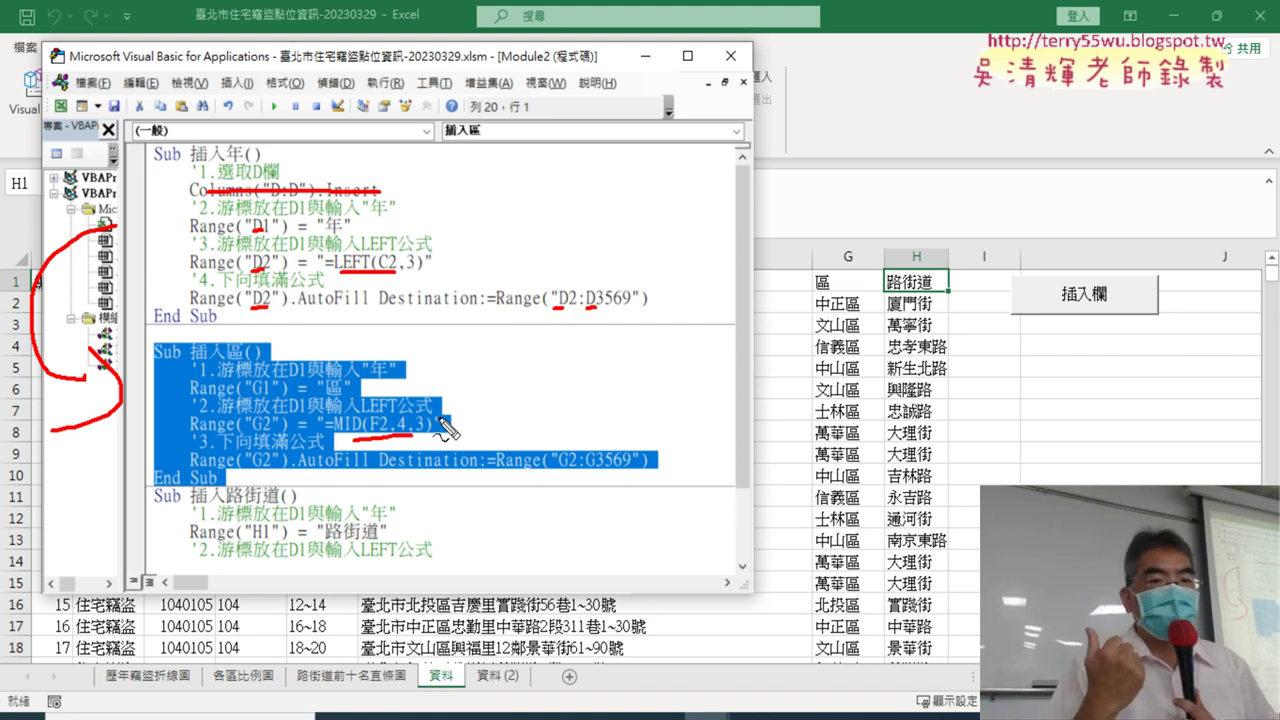
pyautogui.press('Escape')
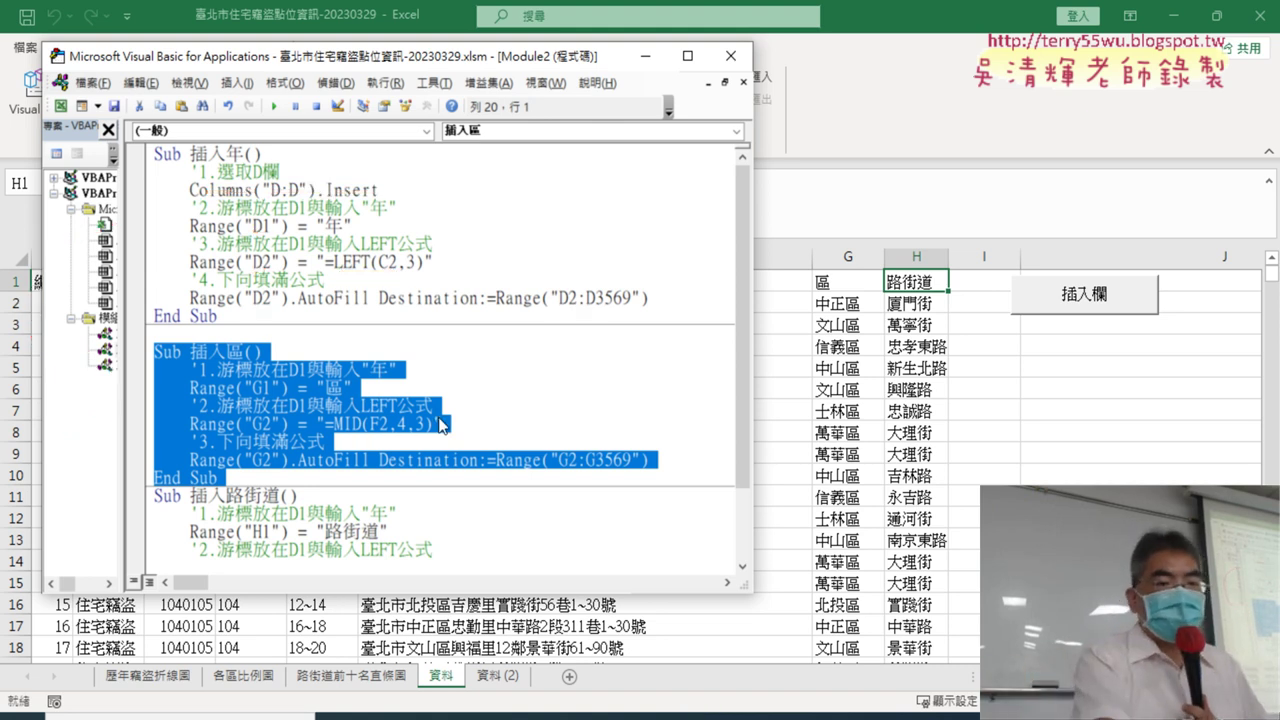
pyautogui.scroll(-2, 300, 462)
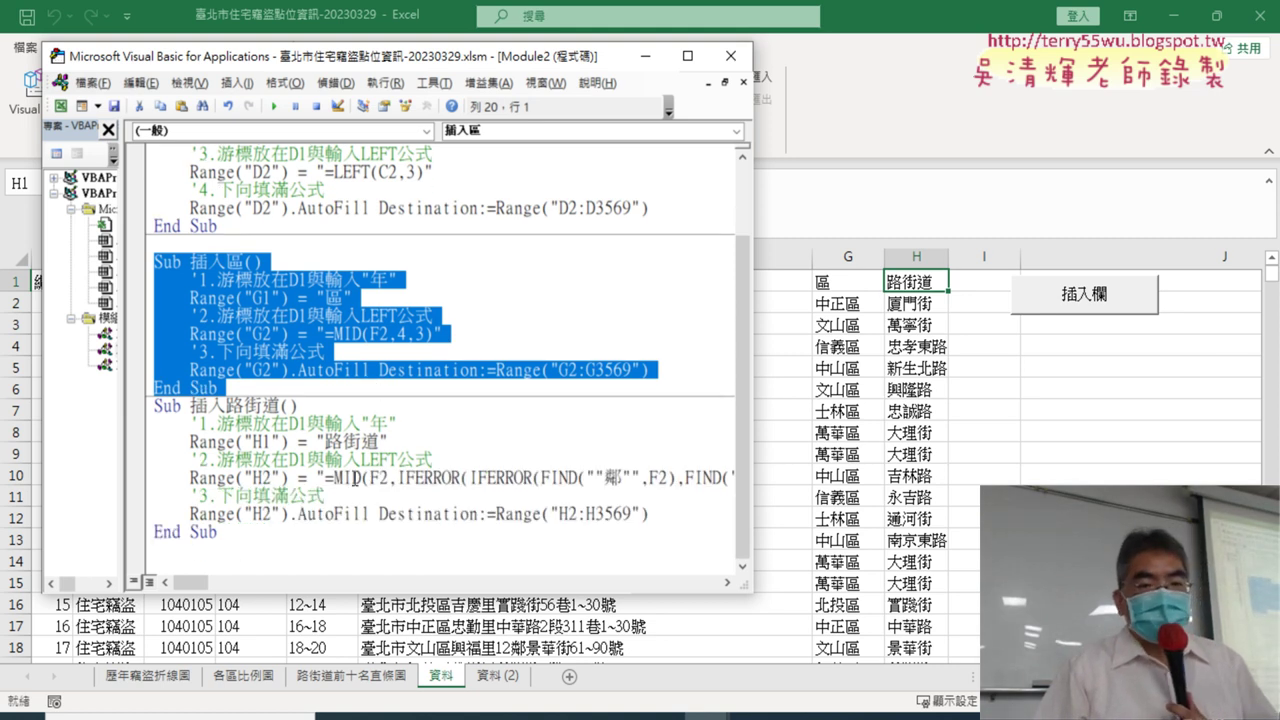
pyautogui.doubleClick(597, 478)
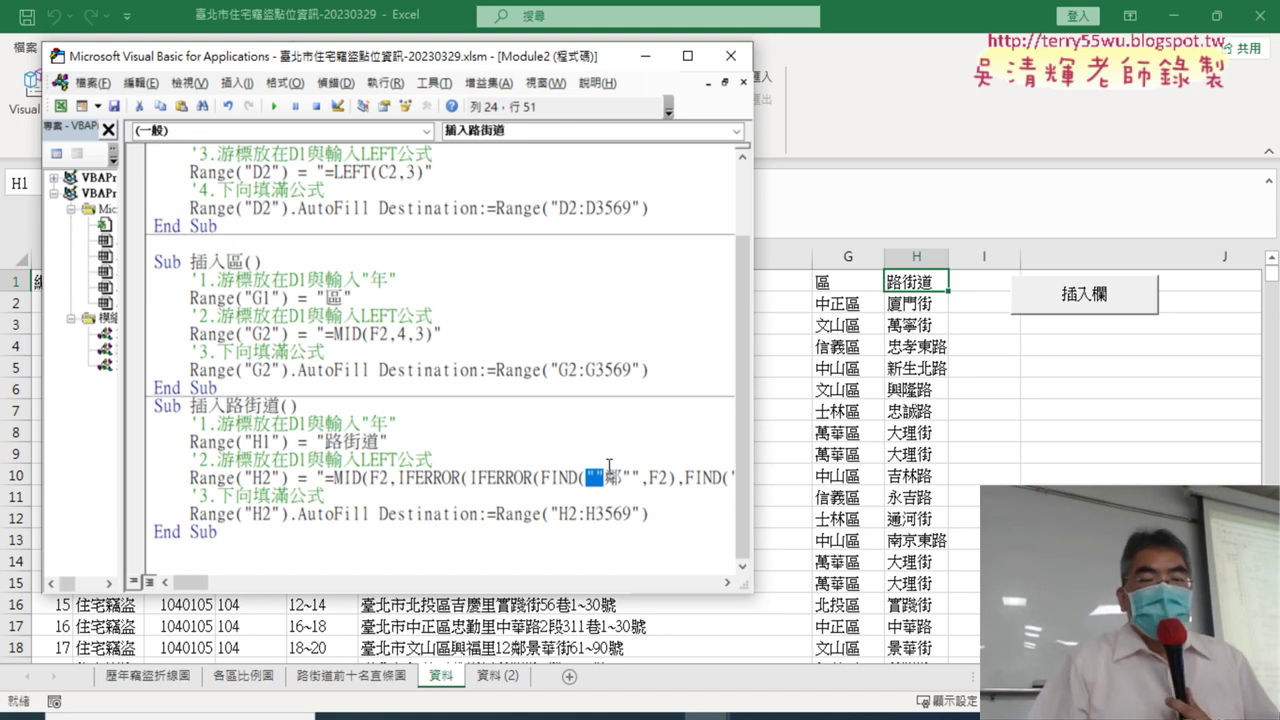
pyautogui.click(970, 463)
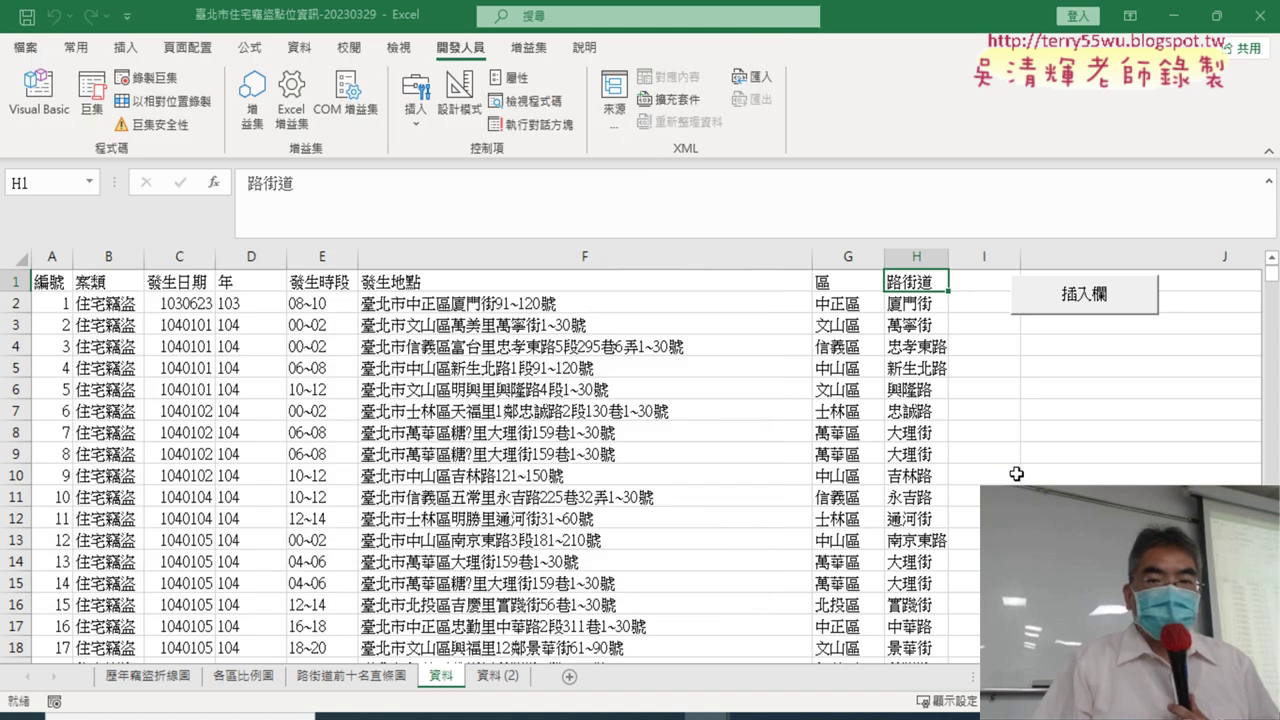
pyautogui.click(250, 258)
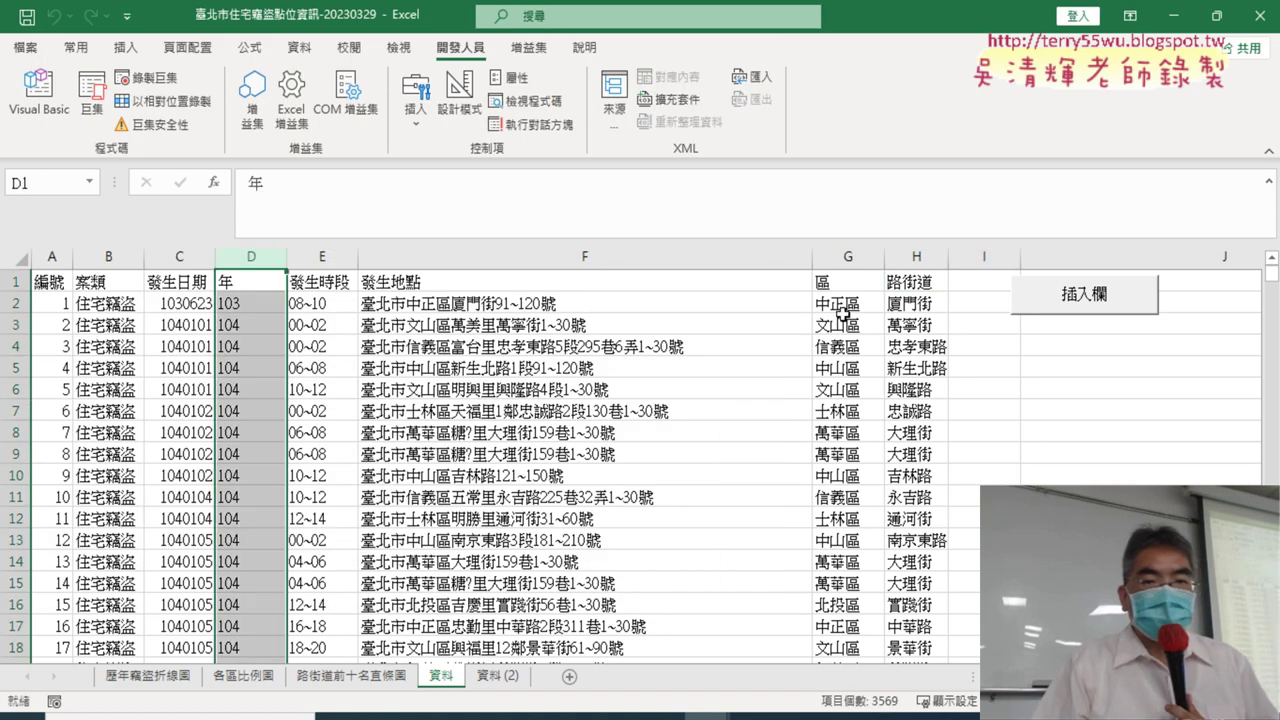
pyautogui.click(848, 258)
pyautogui.click(918, 258)
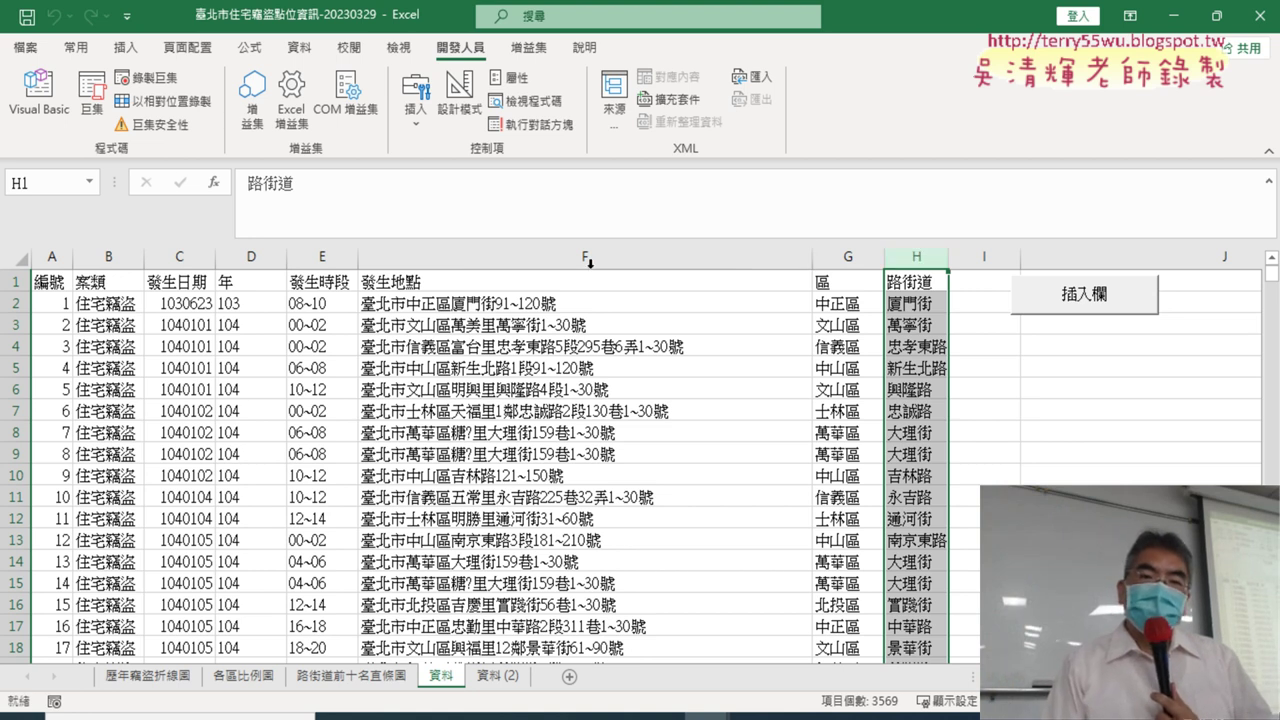
pyautogui.click(250, 252)
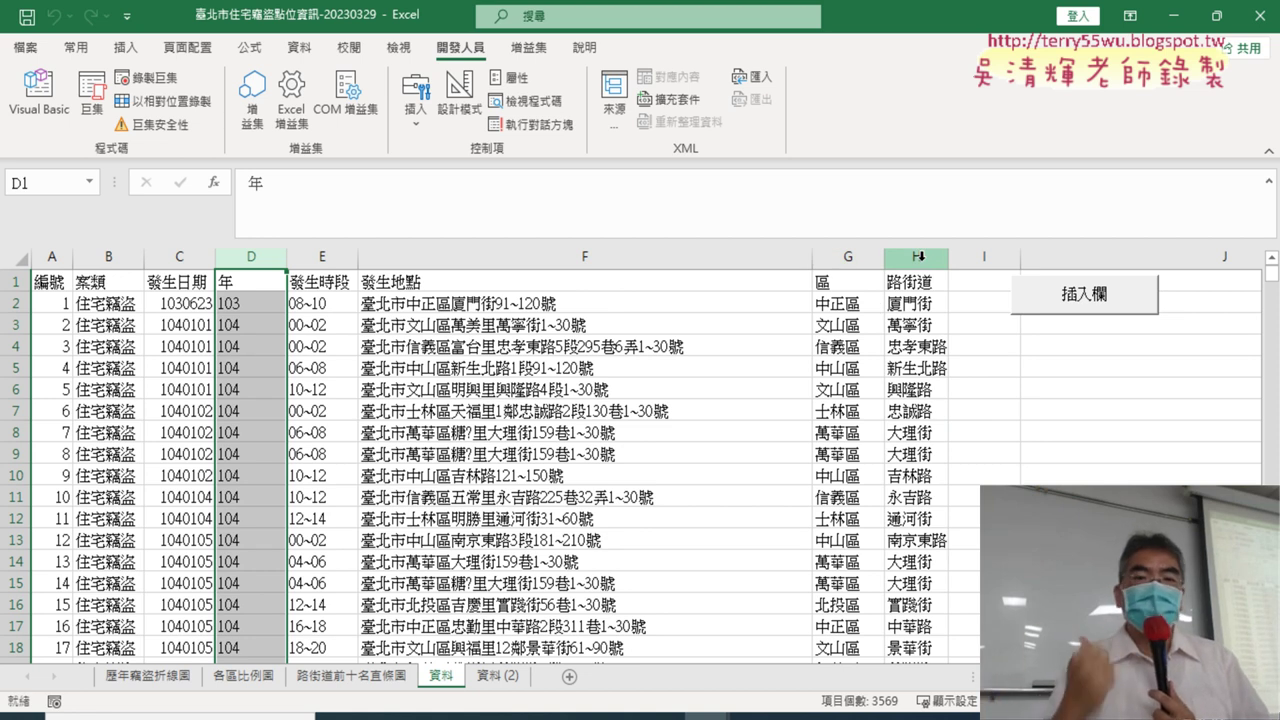
# Reopen the VBA editor and copy the name 插入路街道 from its Sub line
pyautogui.click(32, 96)
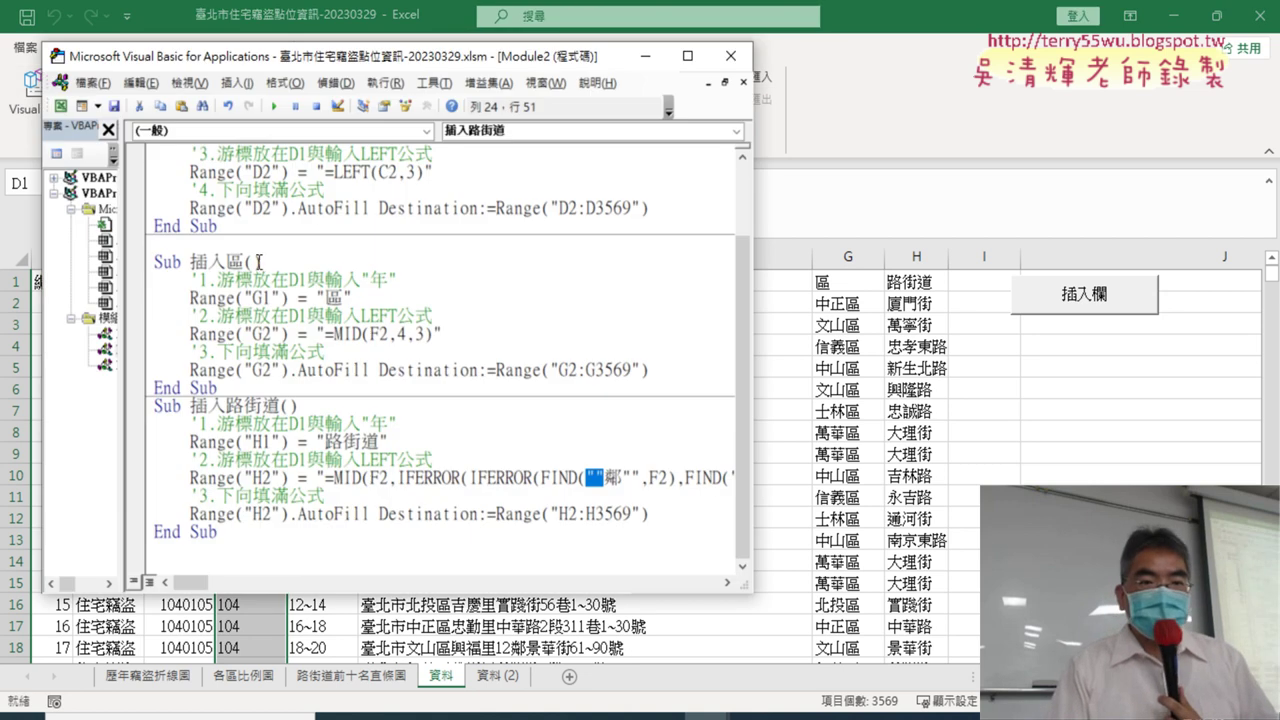
pyautogui.moveTo(258, 262); pyautogui.dragTo(182, 262)
pyautogui.click(282, 406)
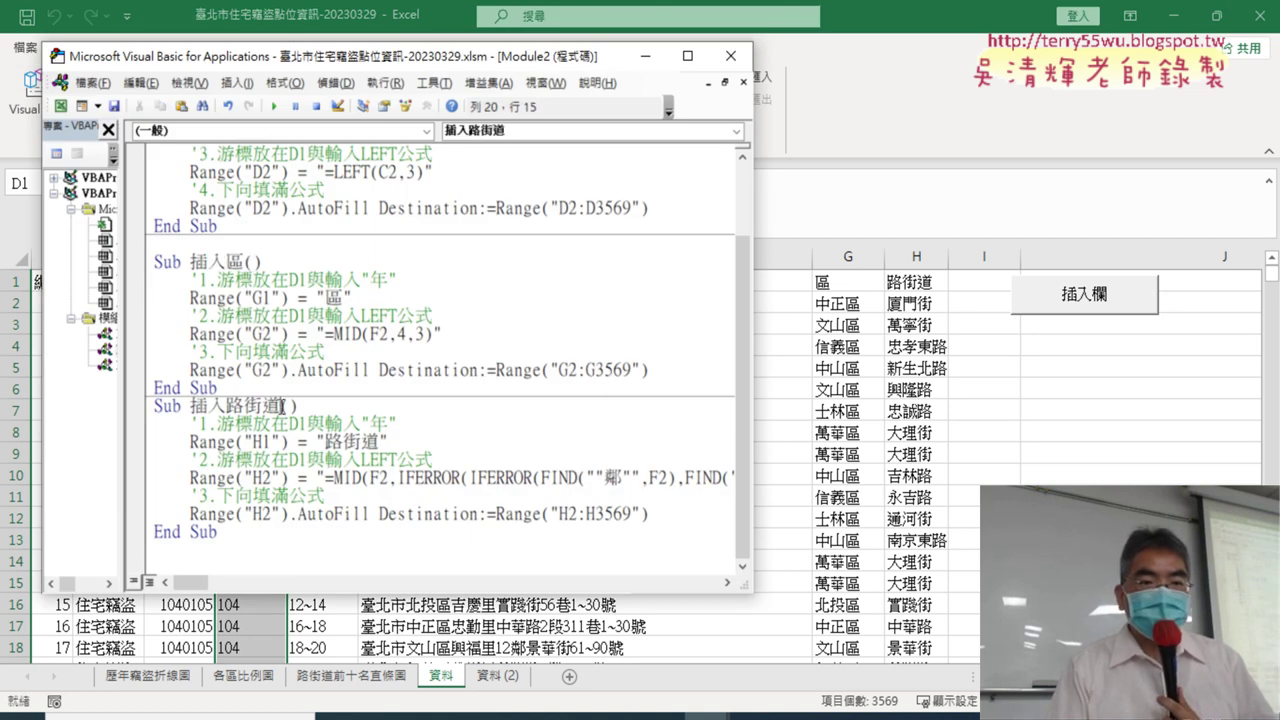
pyautogui.moveTo(282, 406); pyautogui.dragTo(190, 406)
pyautogui.rightClick(213, 408)
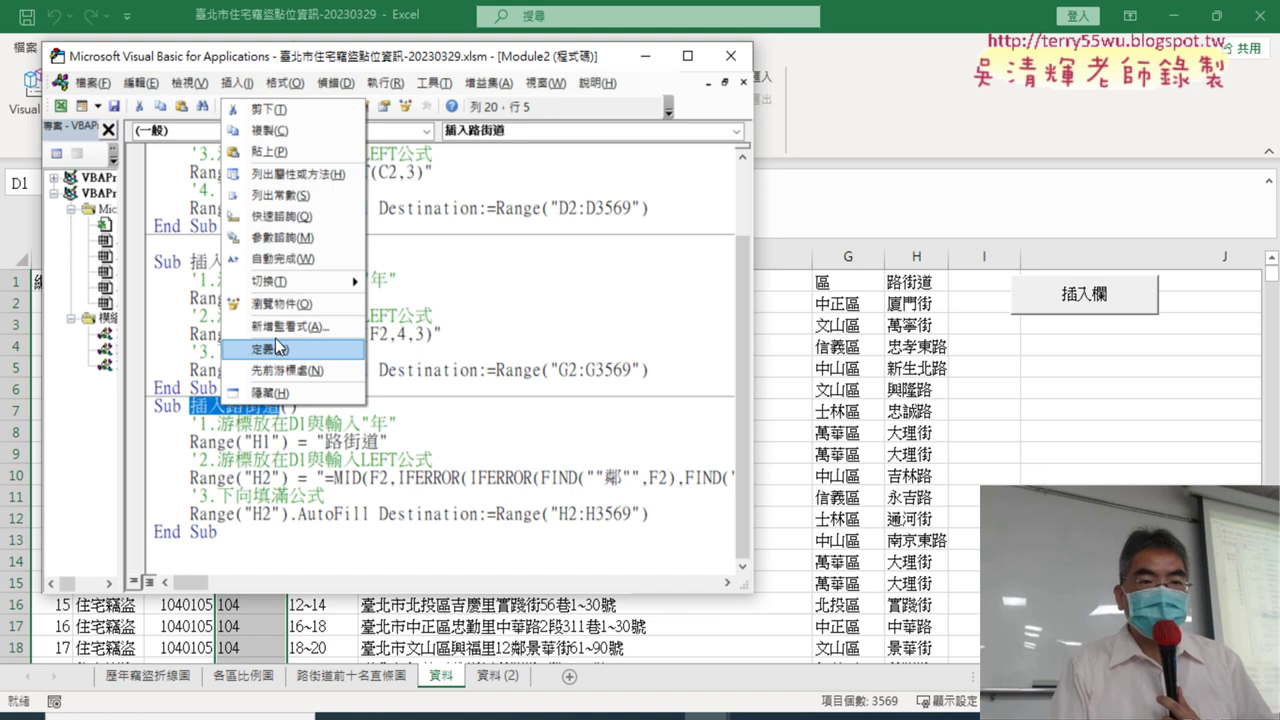
pyautogui.click(291, 137)
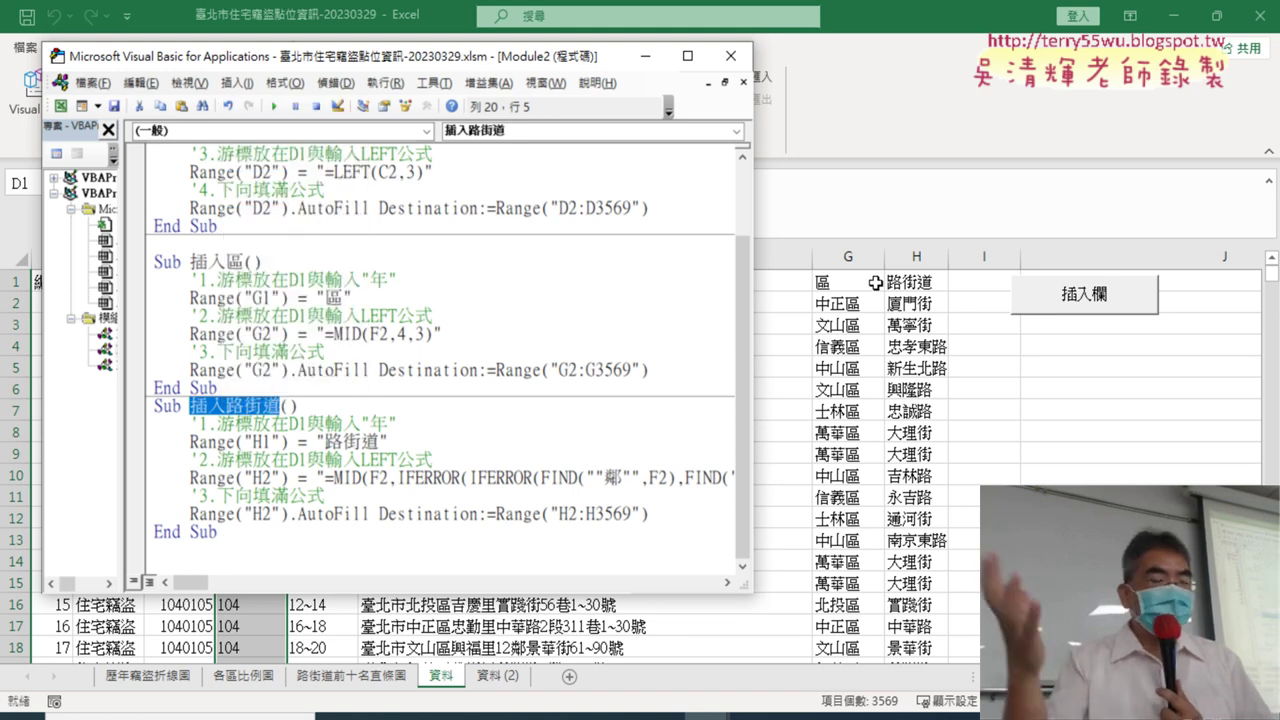